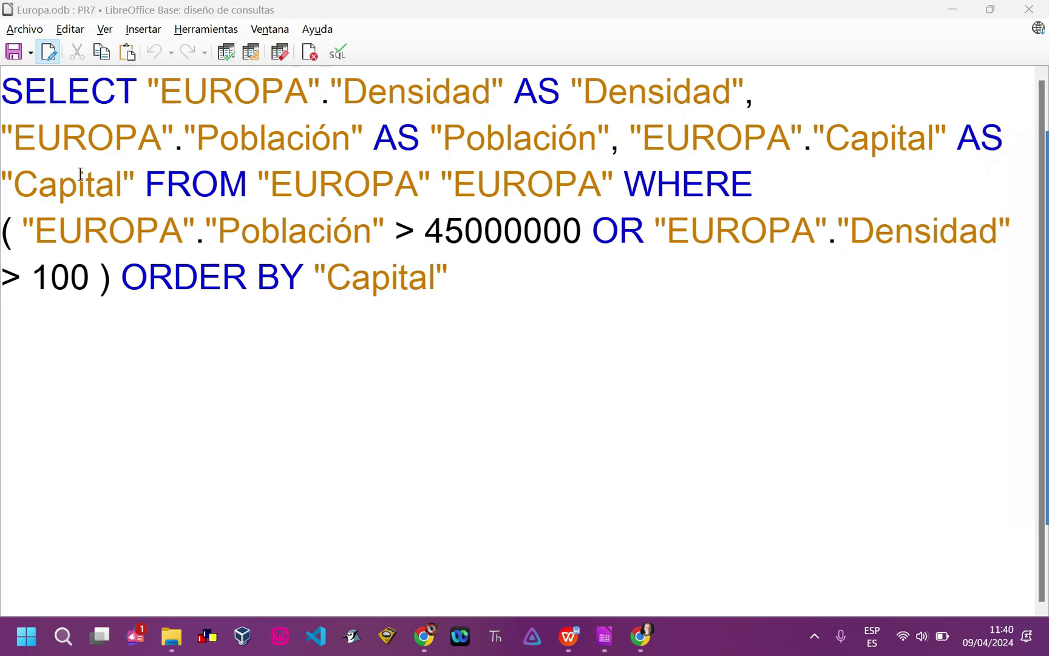
# Examine the PR7 query's SQL statement, including its Población and Densidad conditions, and put its window away
pyautogui.moveTo(22, 93); pyautogui.dragTo(452, 234)
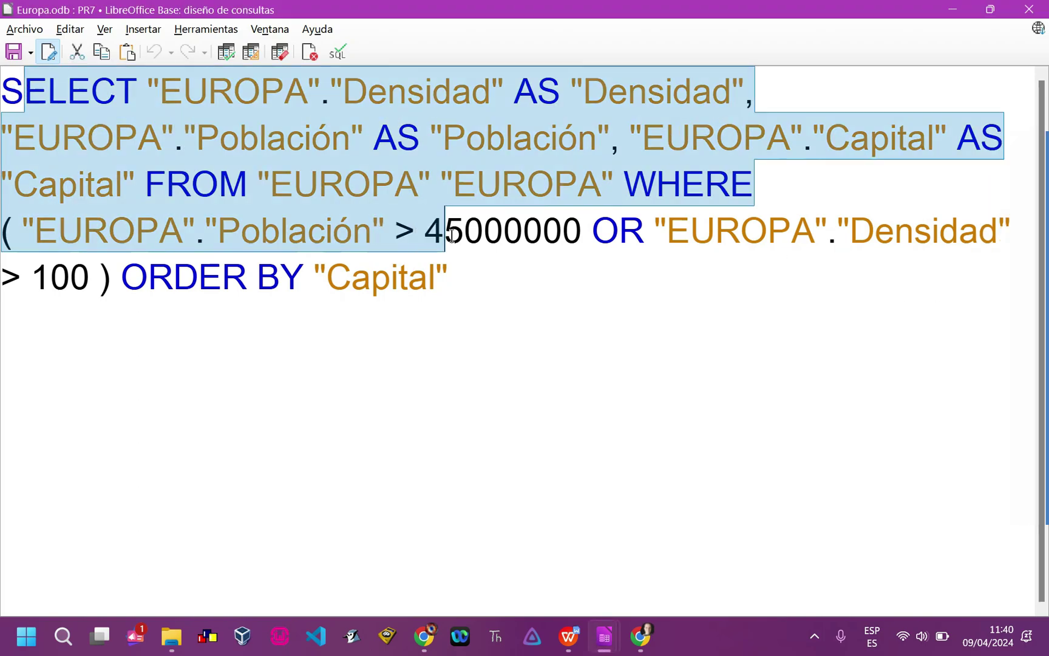
pyautogui.click(450, 302)
pyautogui.moveTo(22, 93); pyautogui.dragTo(517, 283)
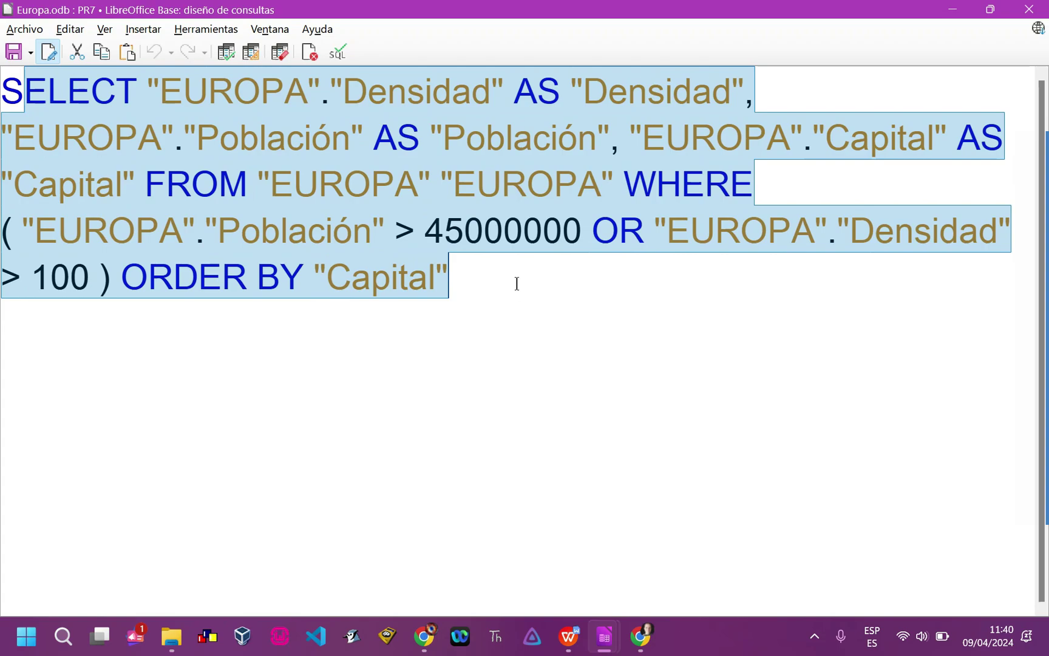
pyautogui.click(394, 352)
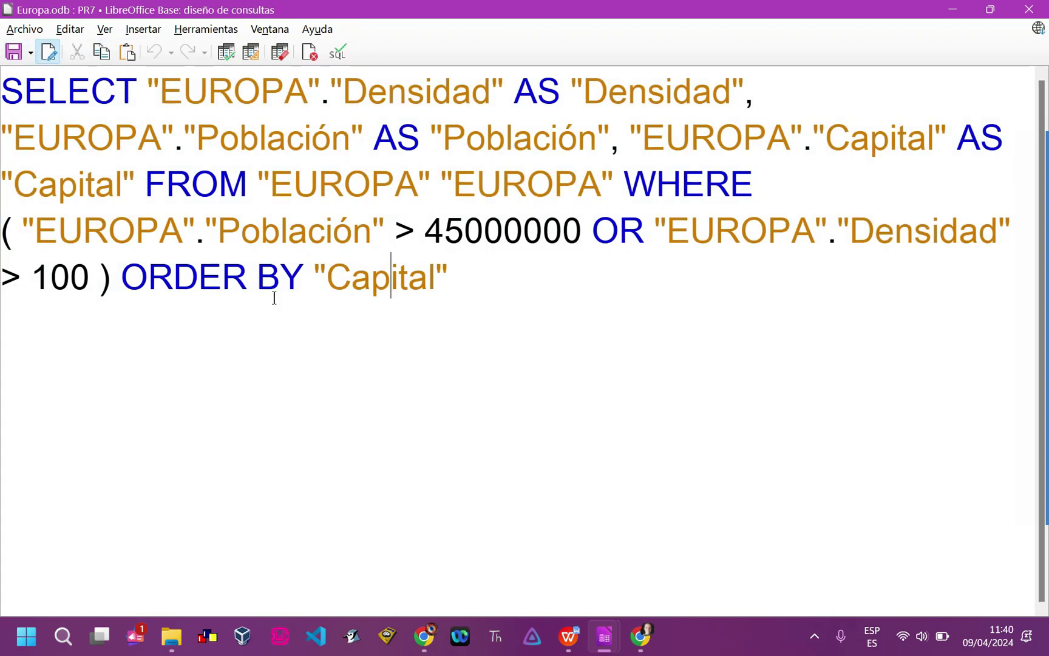
pyautogui.moveTo(580, 643)
pyautogui.moveTo(2, 85); pyautogui.dragTo(492, 271)
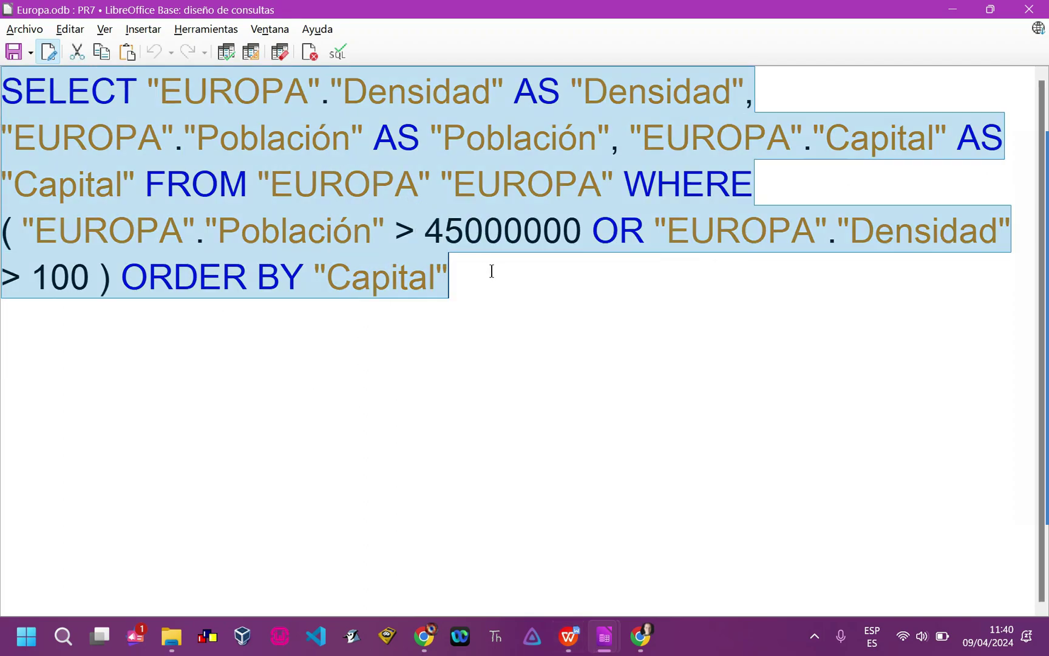
pyautogui.click(473, 316)
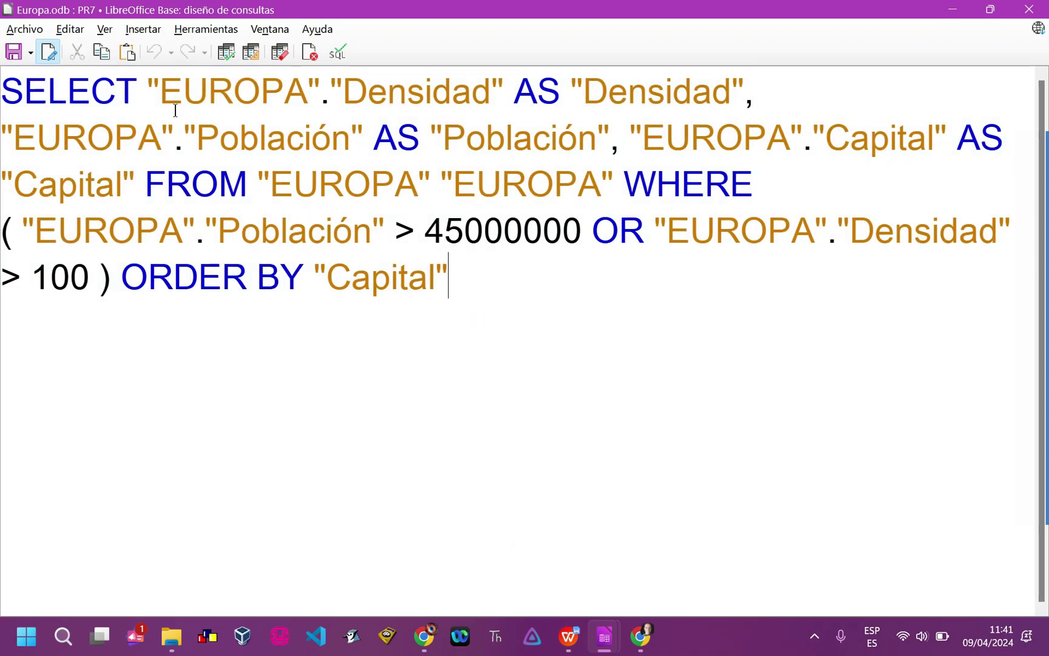
pyautogui.click(425, 169)
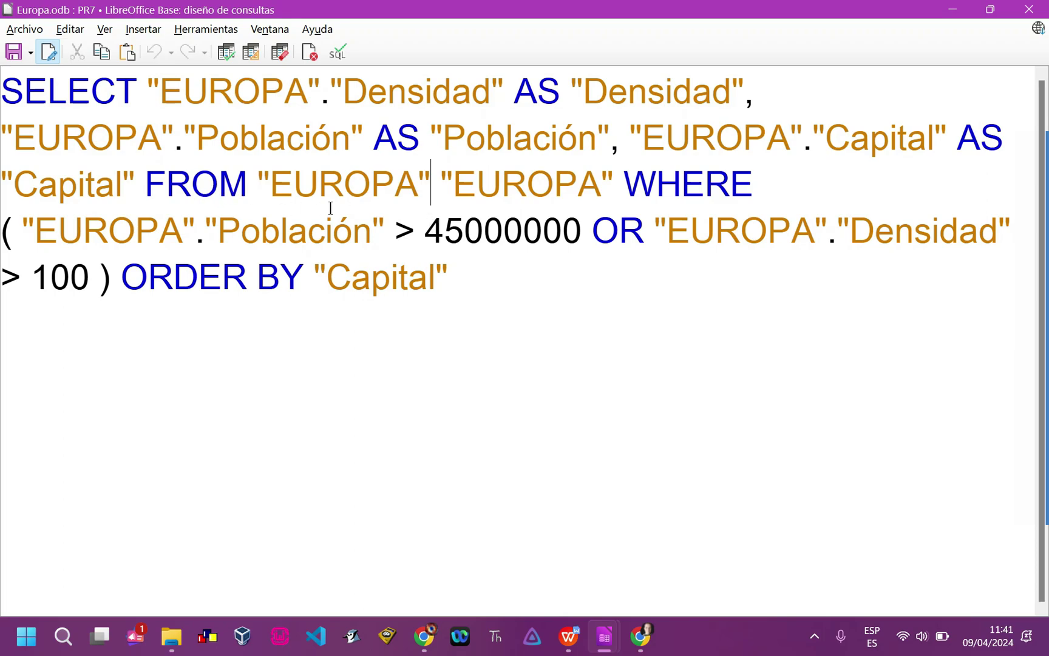
pyautogui.moveTo(207, 226); pyautogui.dragTo(595, 223)
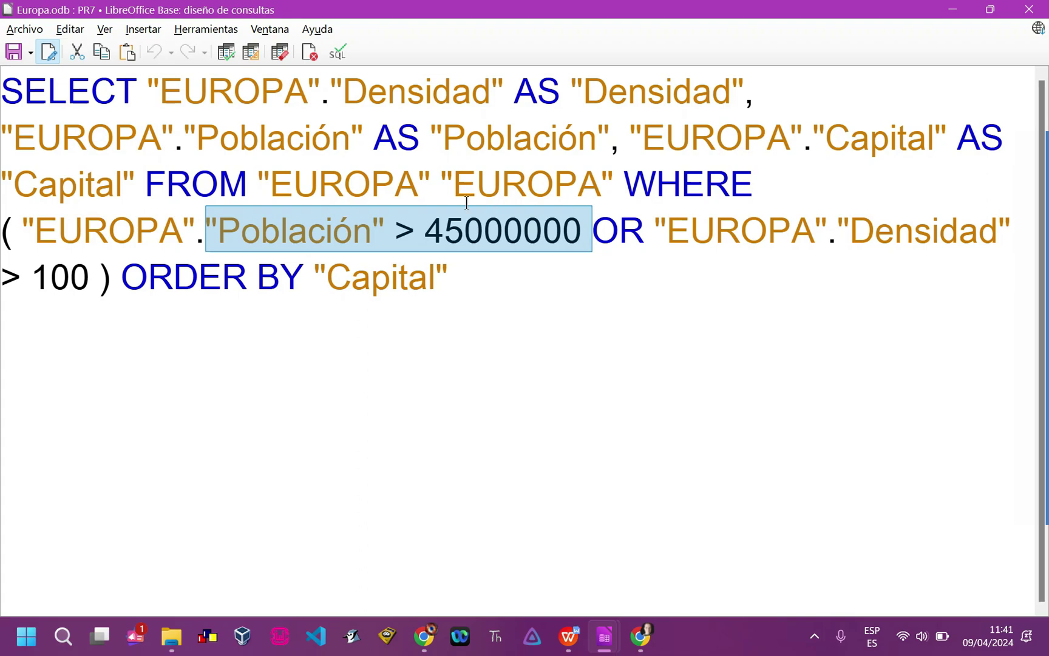
pyautogui.moveTo(2, 275); pyautogui.dragTo(99, 280)
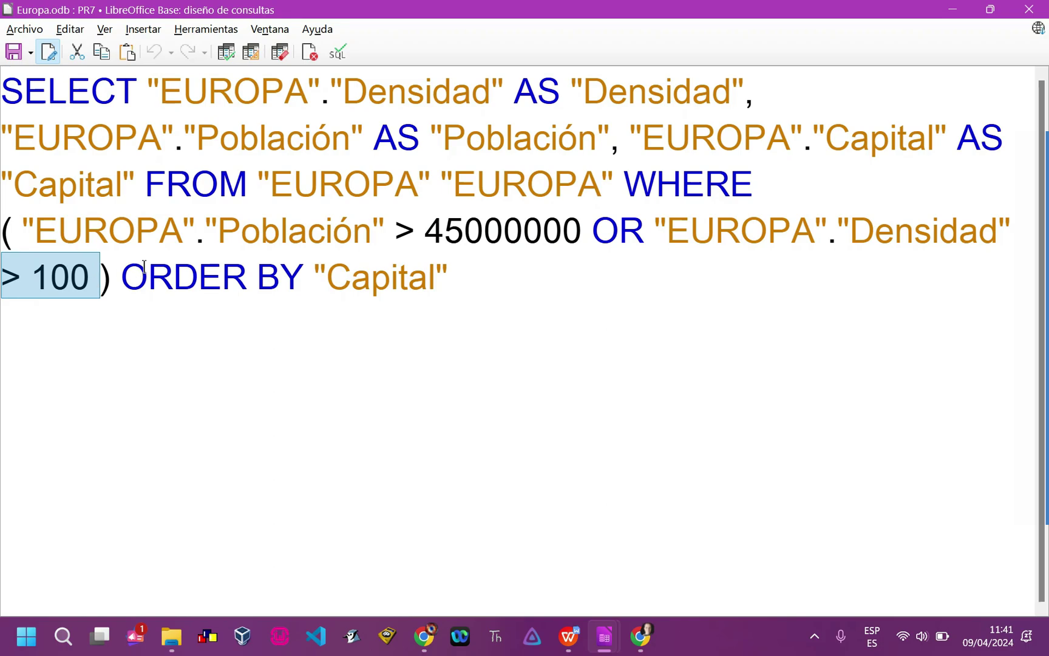
pyautogui.click(953, 10)
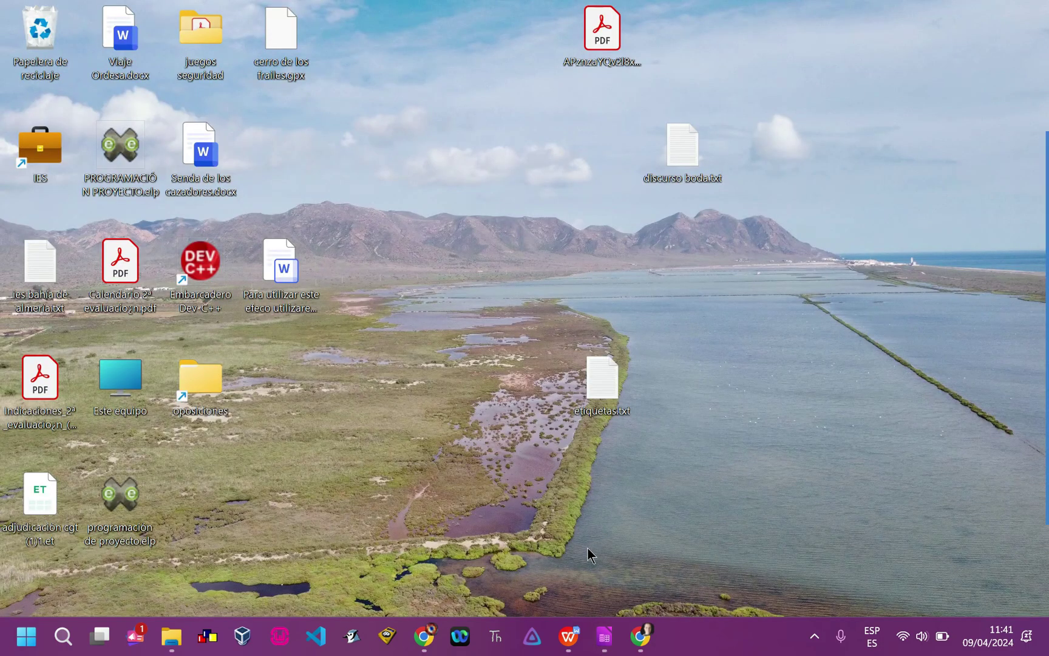
# Open the EUROPA table's data from the Europa.odb database window, review its records and its Población and Densidad columns, and put the table away
pyautogui.moveTo(598, 637)
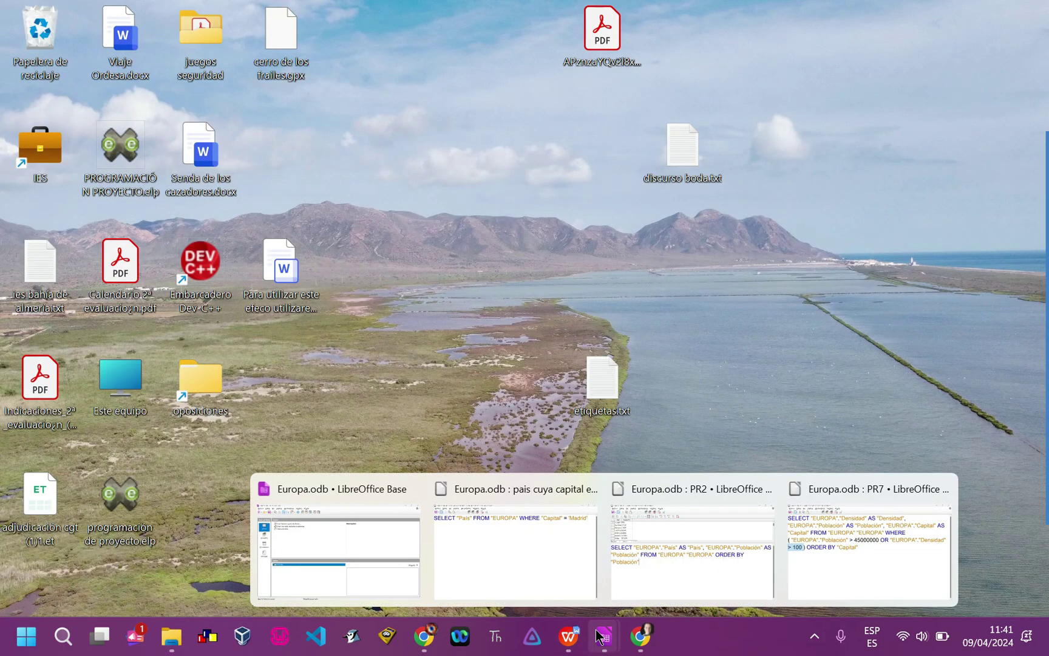
pyautogui.click(369, 544)
pyautogui.click(135, 388)
pyautogui.doubleClick(136, 388)
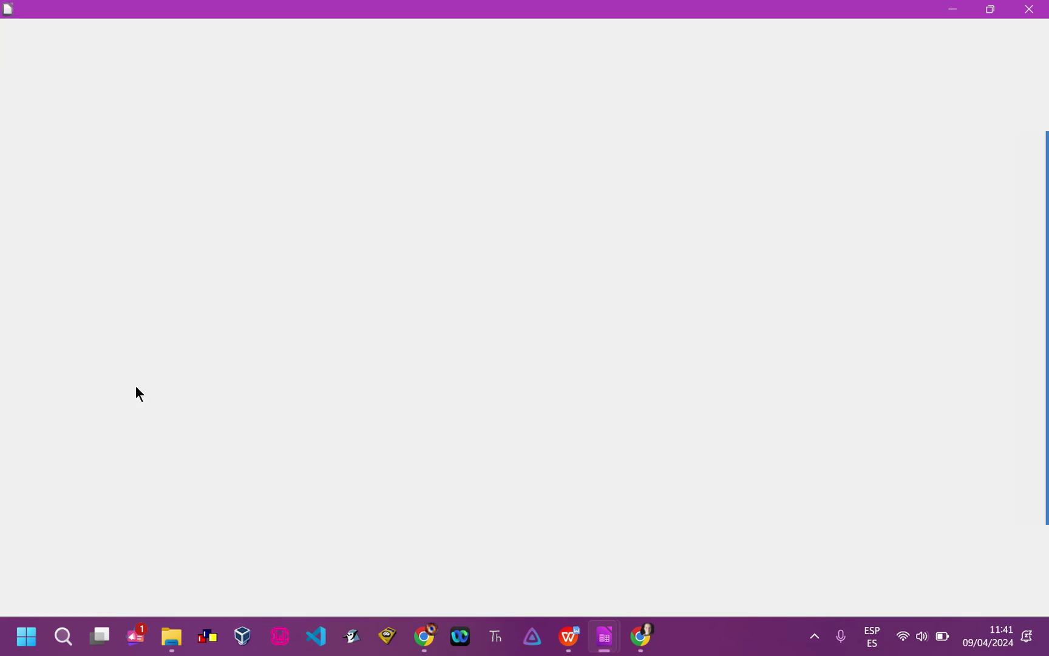
pyautogui.scroll(-6, 259, 281)
pyautogui.scroll(-3, 259, 281)
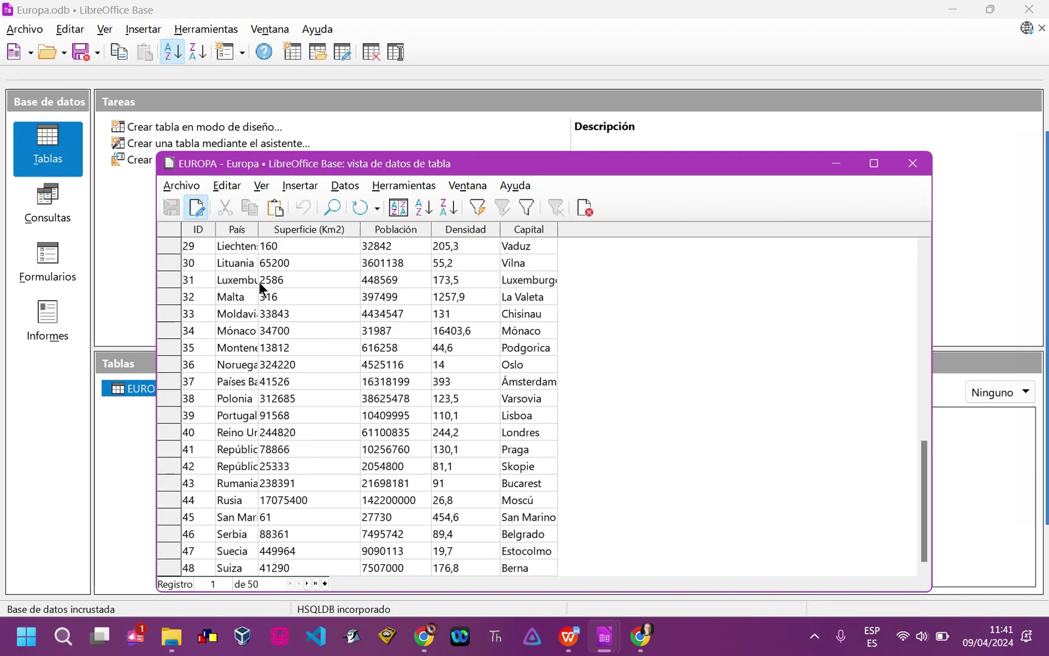
pyautogui.scroll(10, 260, 281)
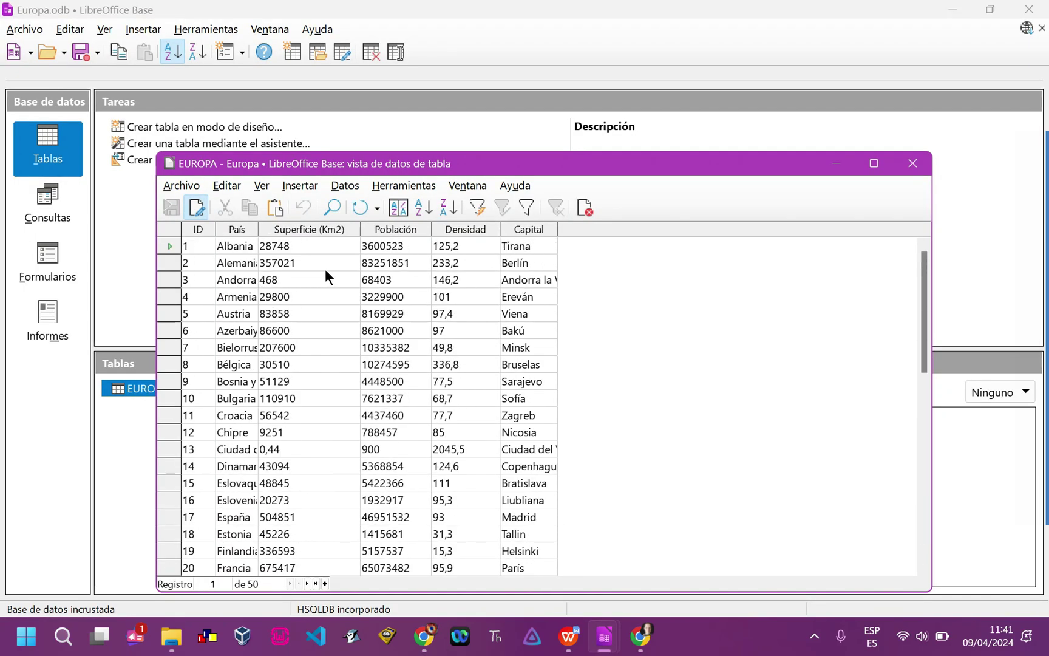
pyautogui.click(395, 231)
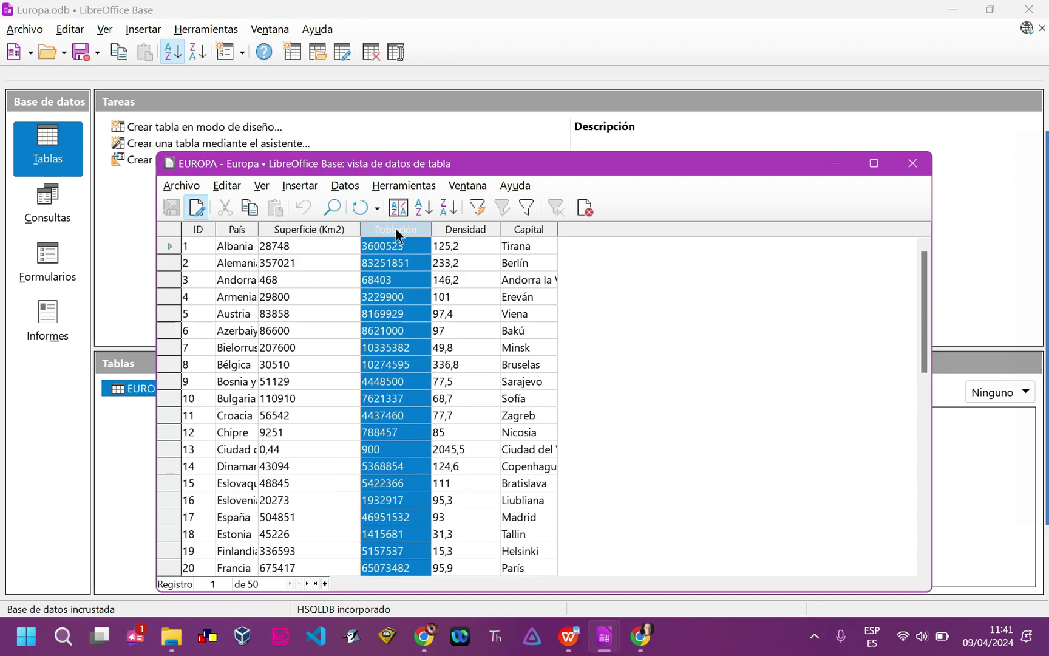
pyautogui.click(458, 231)
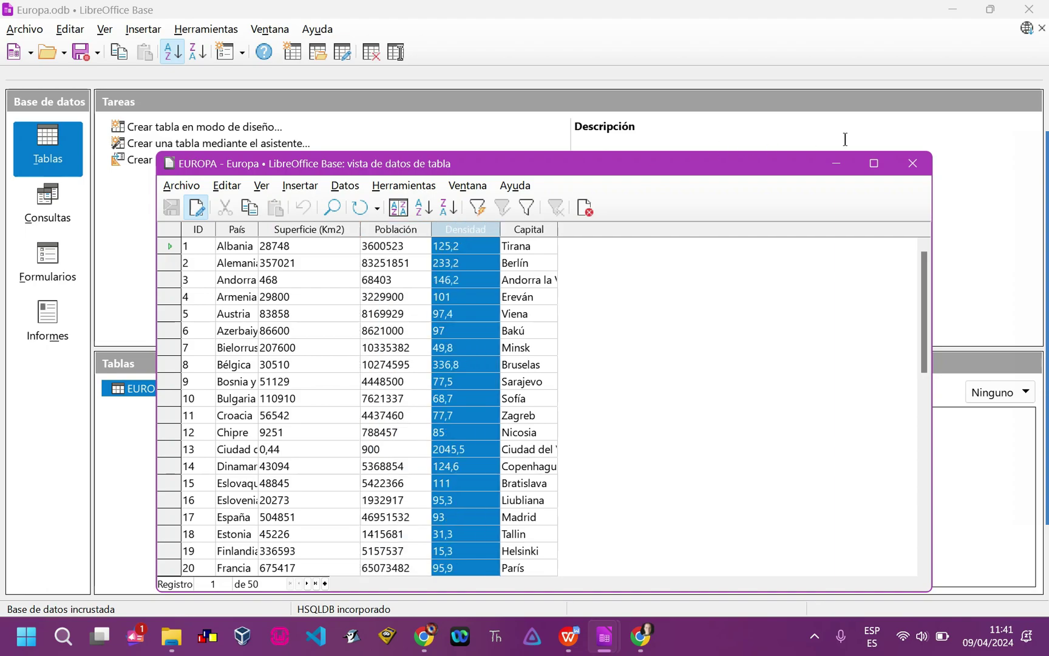
pyautogui.click(843, 173)
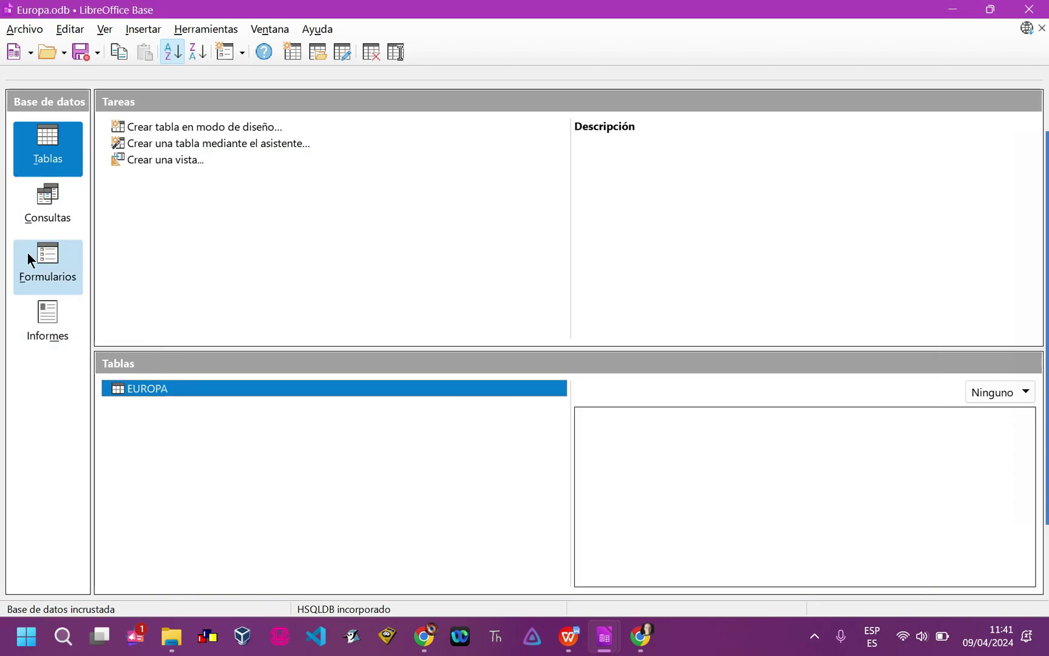
# Among the database's queries, start a new query with the wizard and choose Tabla:EUROPA as its source
pyautogui.click(43, 210)
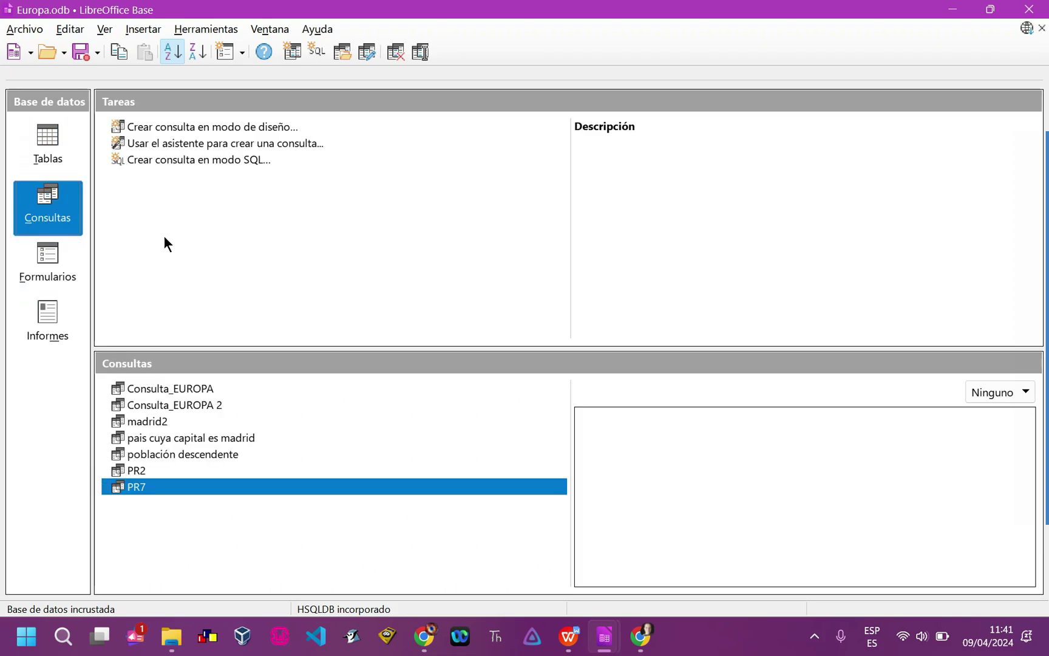
pyautogui.click(169, 161)
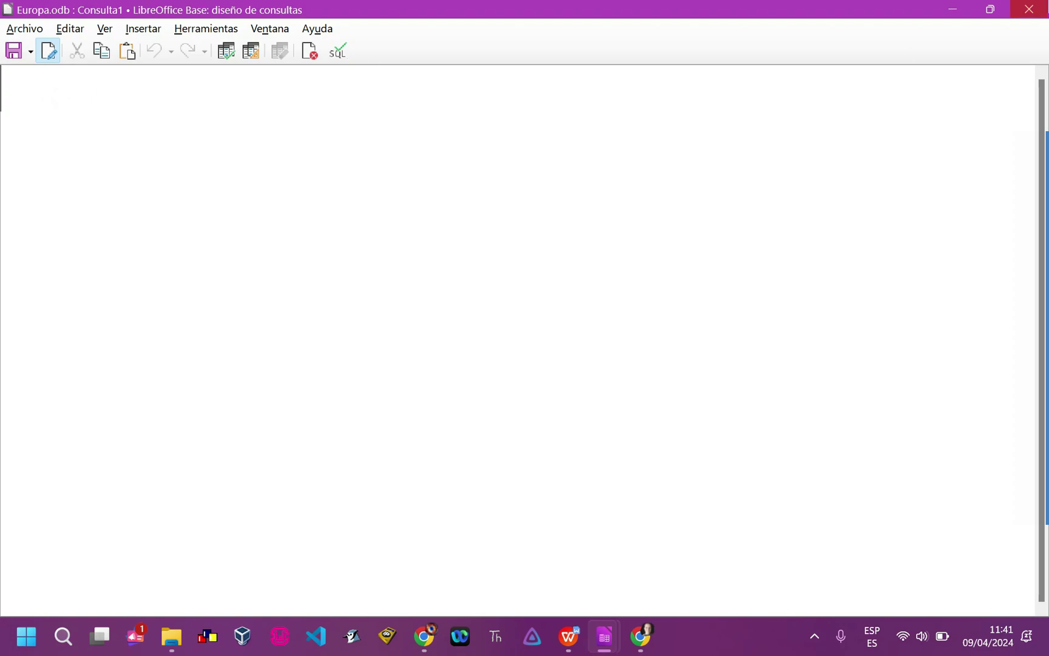
pyautogui.click(1028, 11)
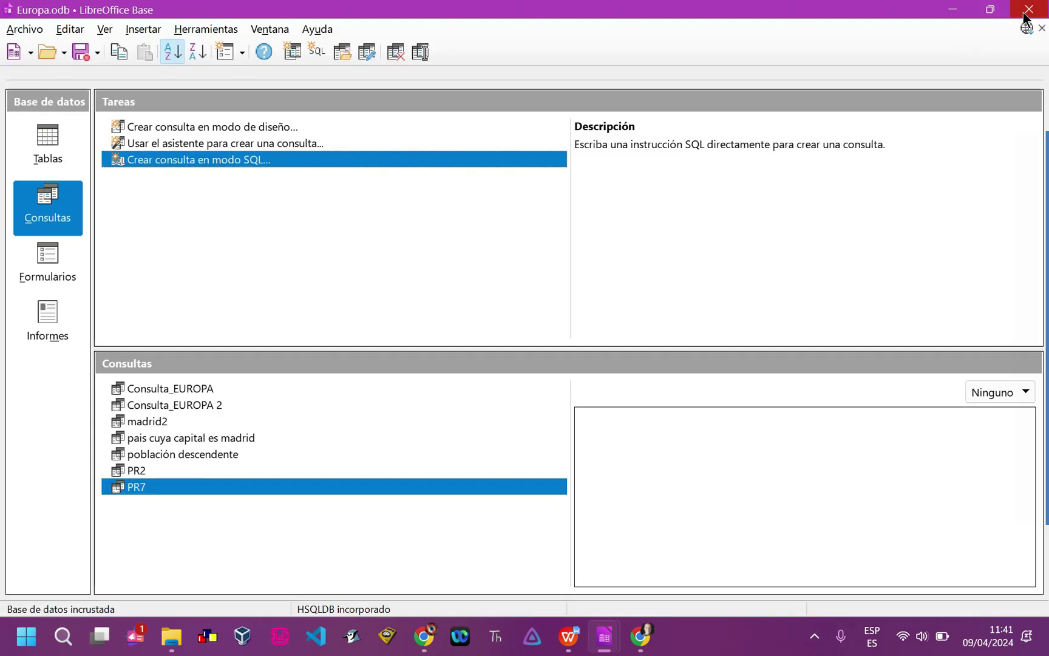
pyautogui.click(220, 149)
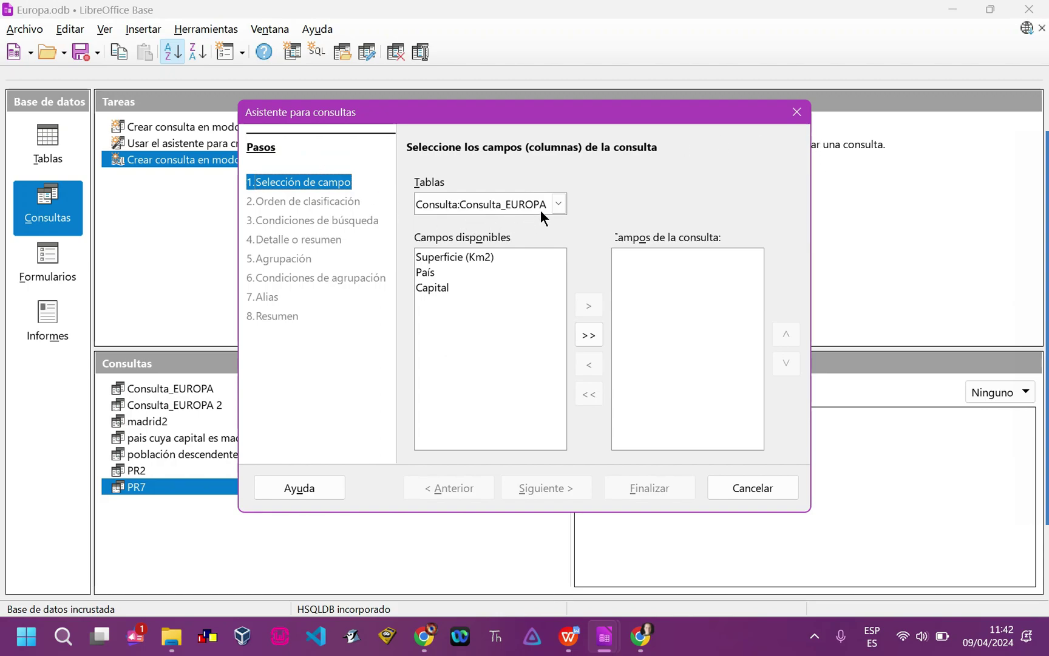
pyautogui.click(556, 204)
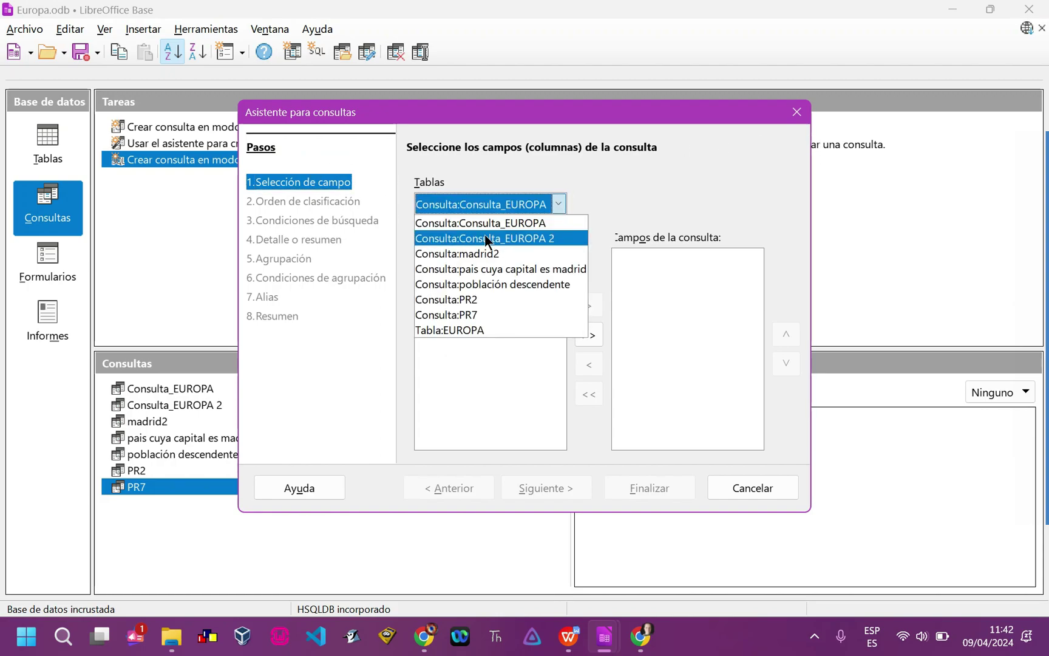
pyautogui.click(434, 332)
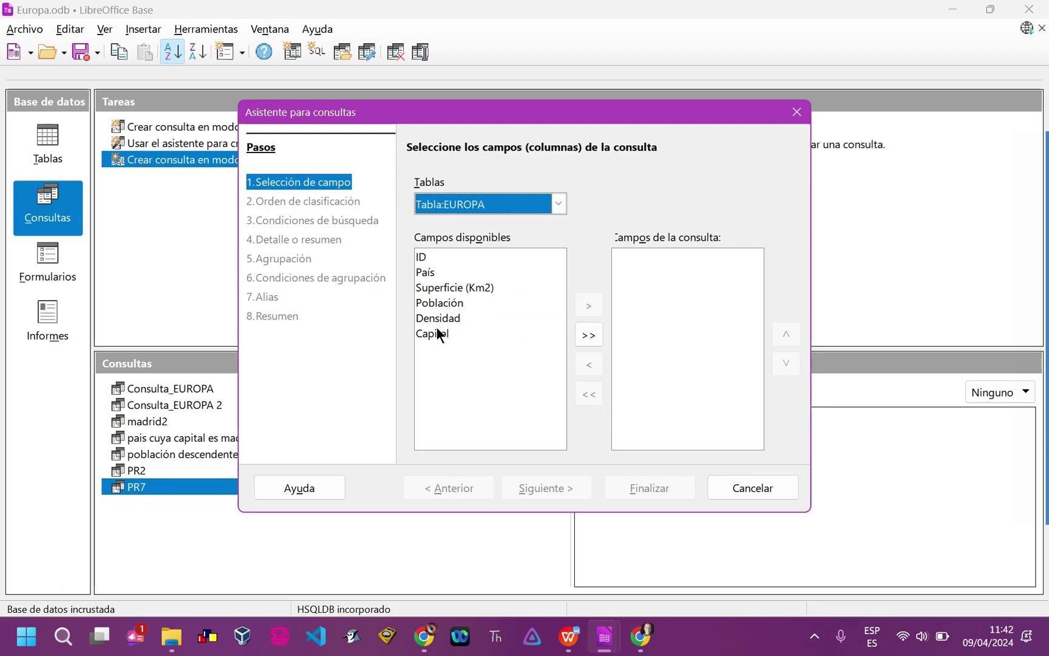
# Add the País, Capital and Densidad fields of the EUROPA table to the query
pyautogui.click(436, 303)
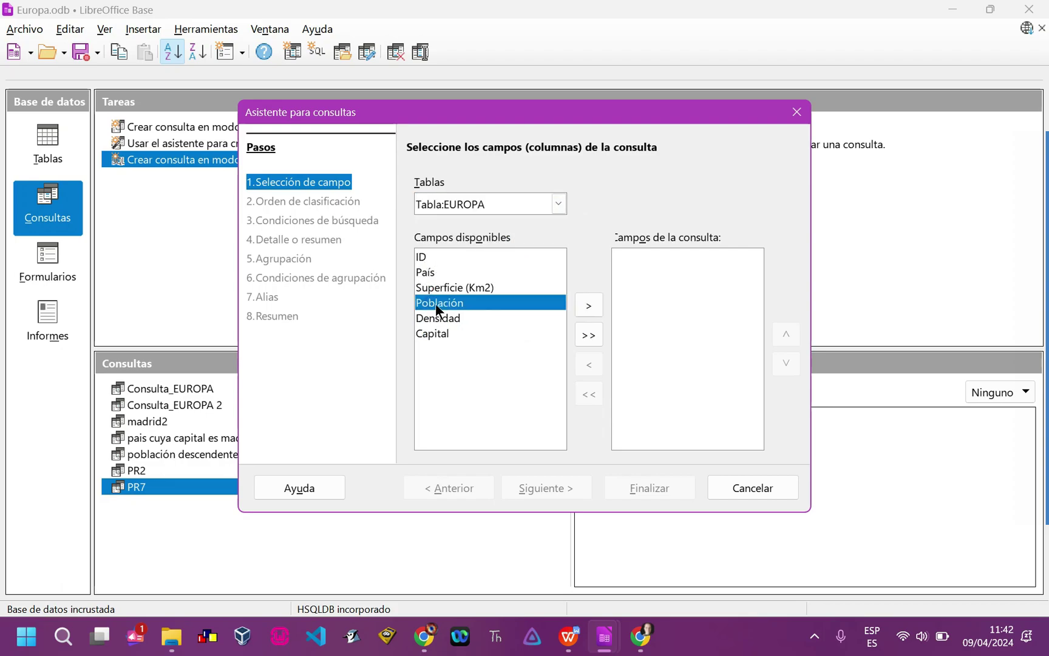
pyautogui.click(436, 273)
pyautogui.click(425, 305)
pyautogui.click(433, 273)
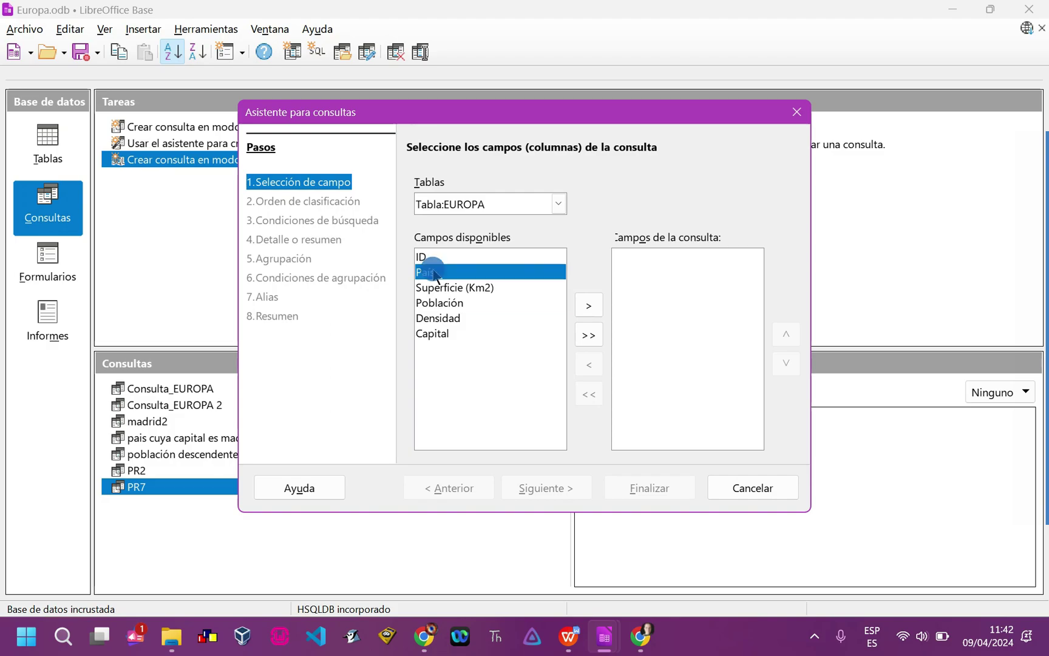
pyautogui.click(587, 304)
pyautogui.click(425, 318)
pyautogui.click(586, 305)
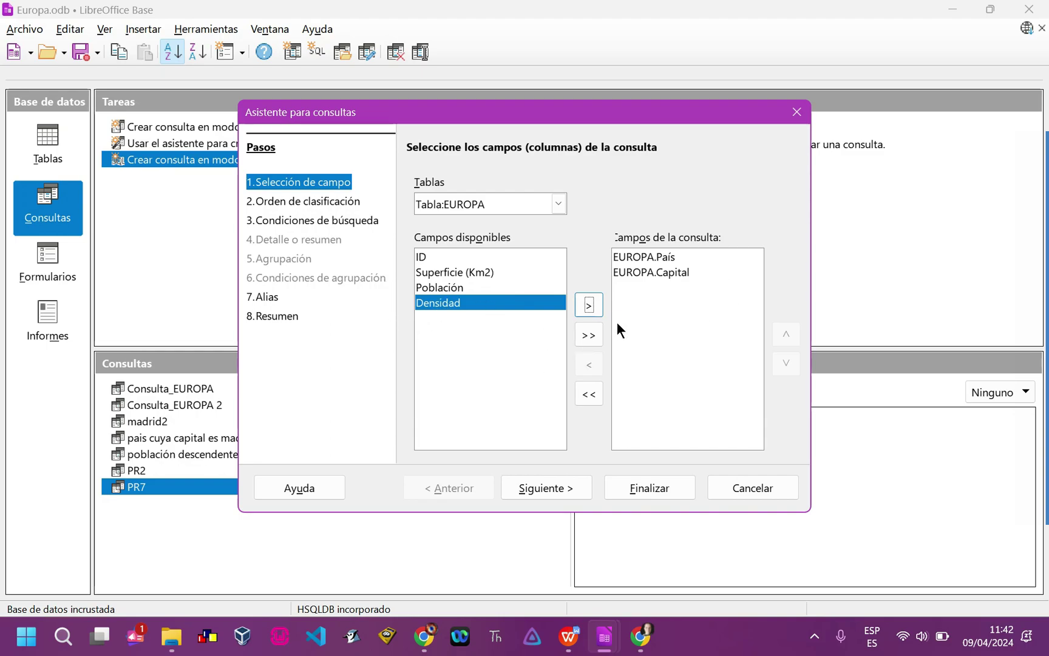
pyautogui.click(588, 305)
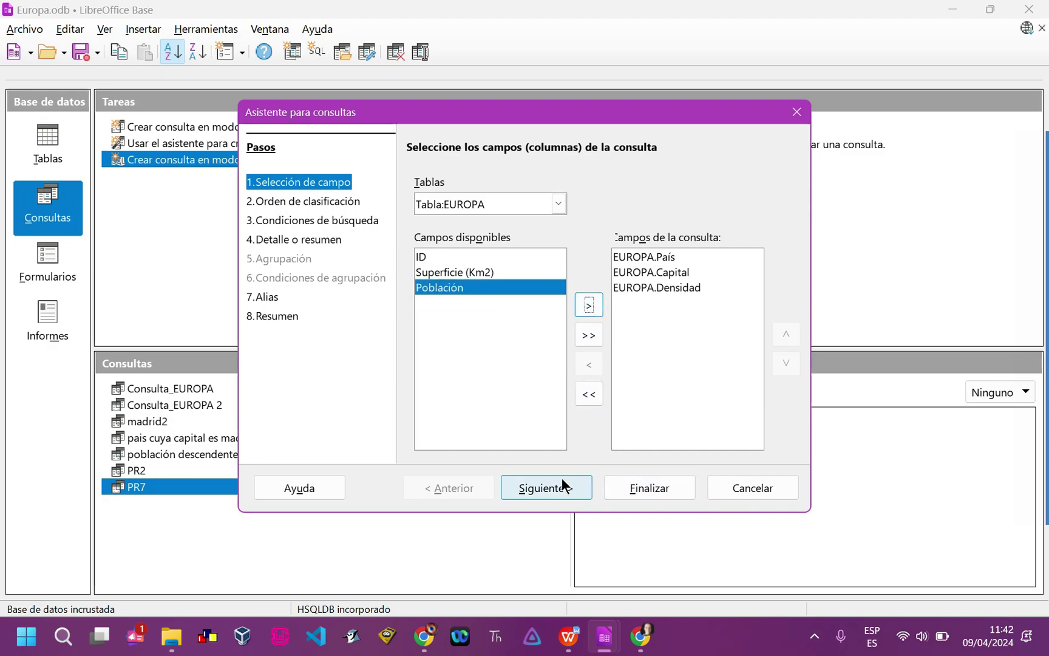
# Sort the query by EUROPA.País in ascending order, leaving the second sort field undefined
pyautogui.click(538, 481)
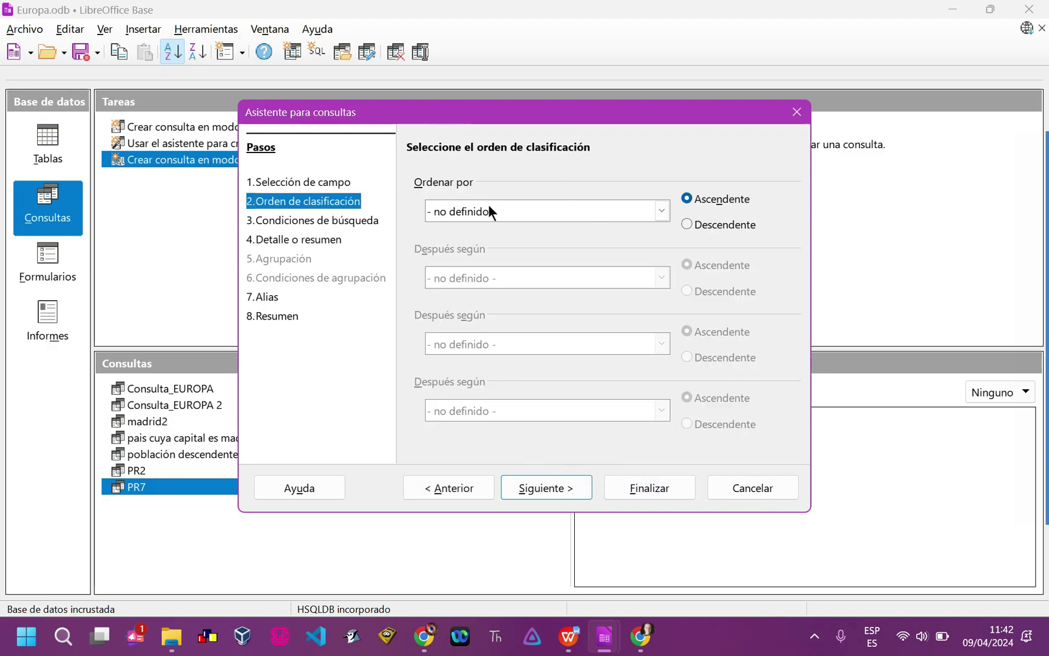
pyautogui.click(661, 213)
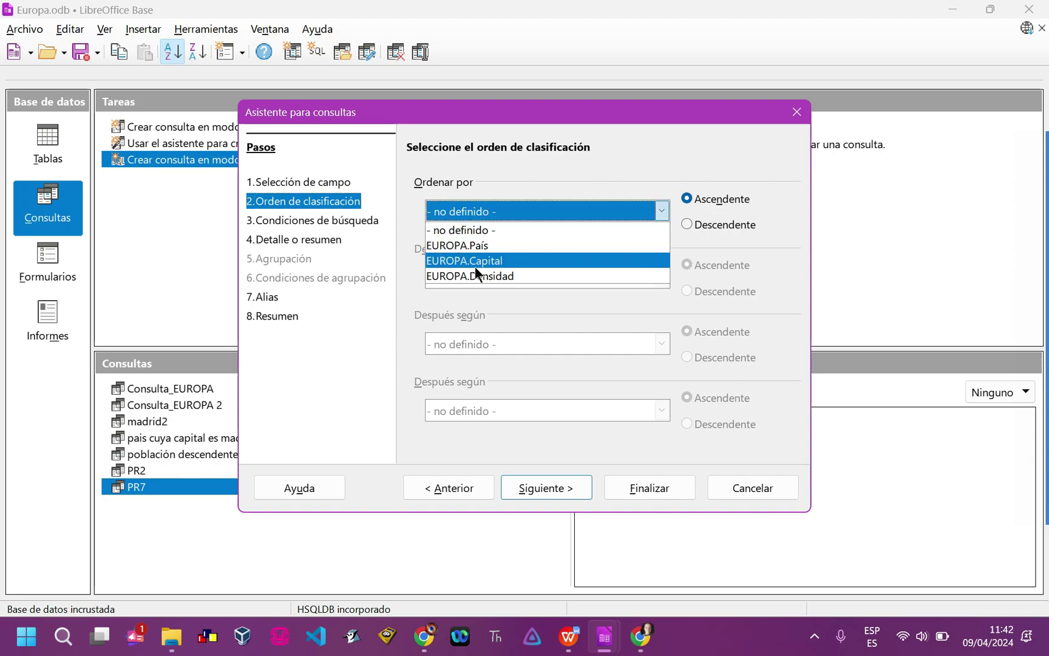
pyautogui.click(513, 243)
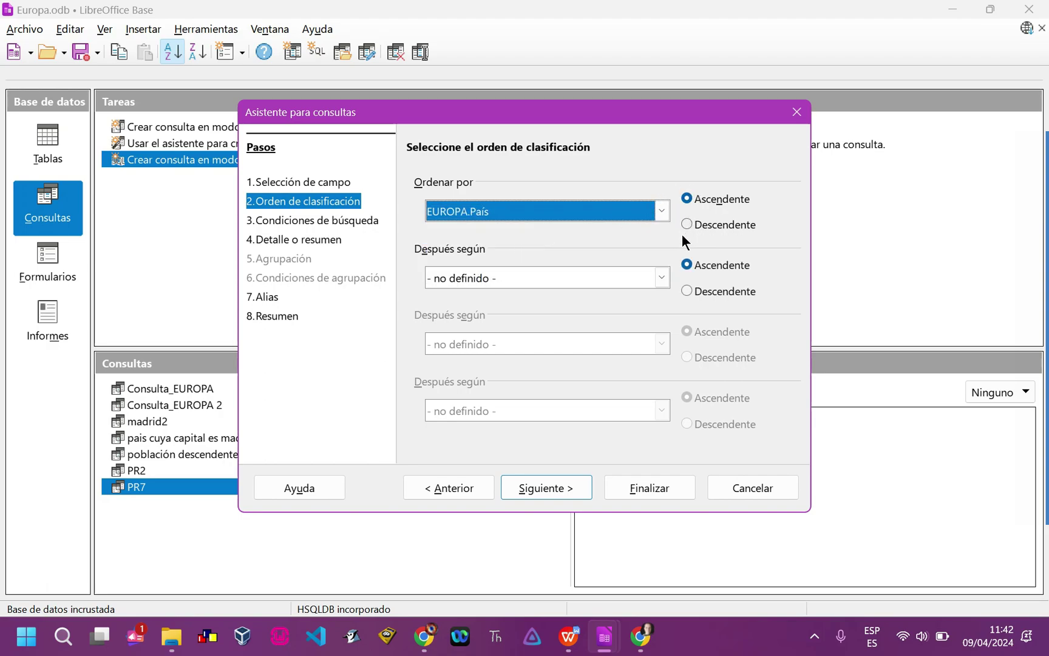
pyautogui.click(651, 283)
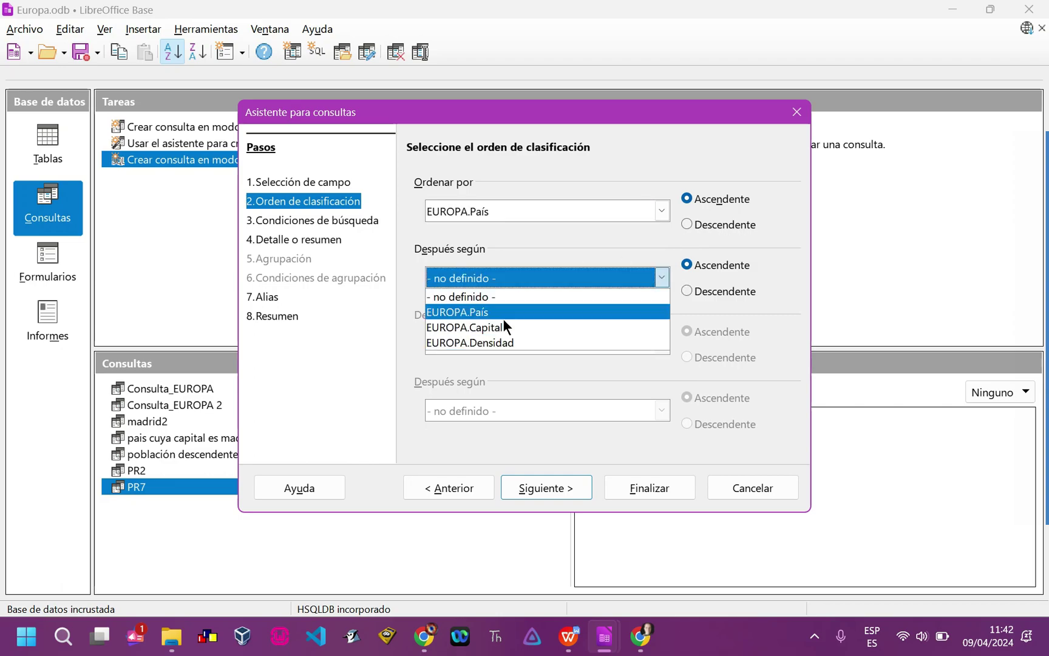
pyautogui.click(615, 155)
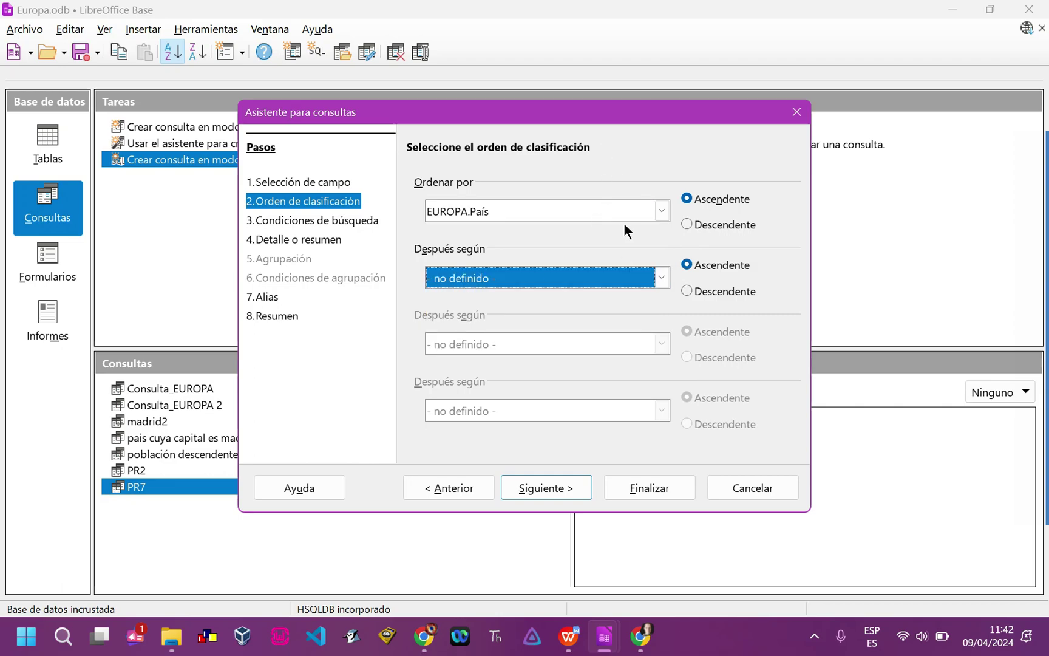
# Leave the sort order as set and add the search condition that EUROPA.Densidad es mayor que 150
pyautogui.click(547, 495)
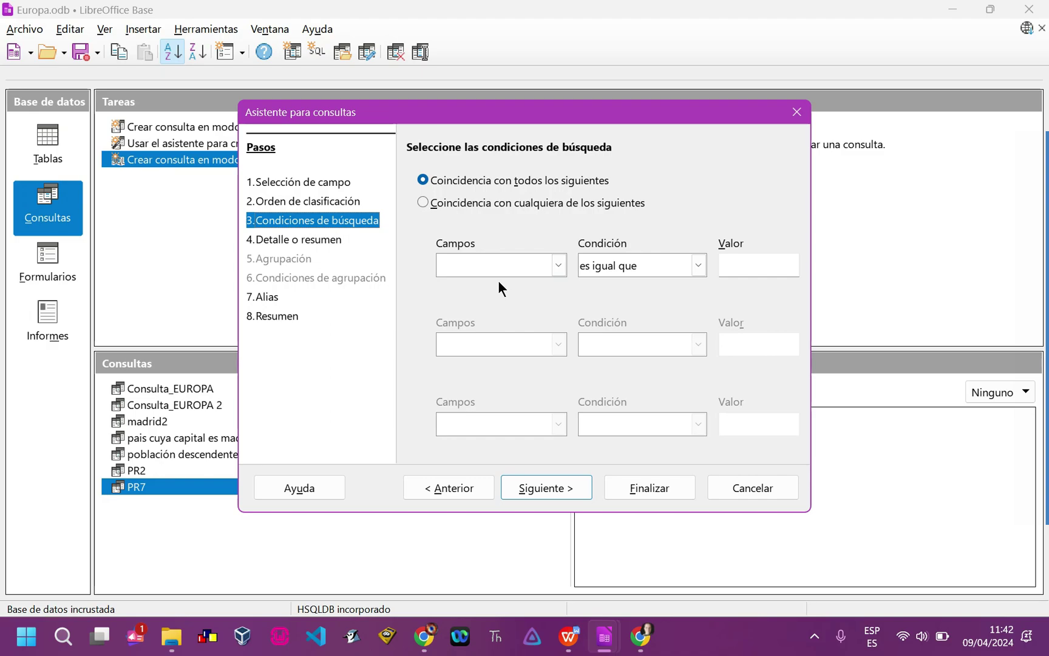
pyautogui.click(562, 267)
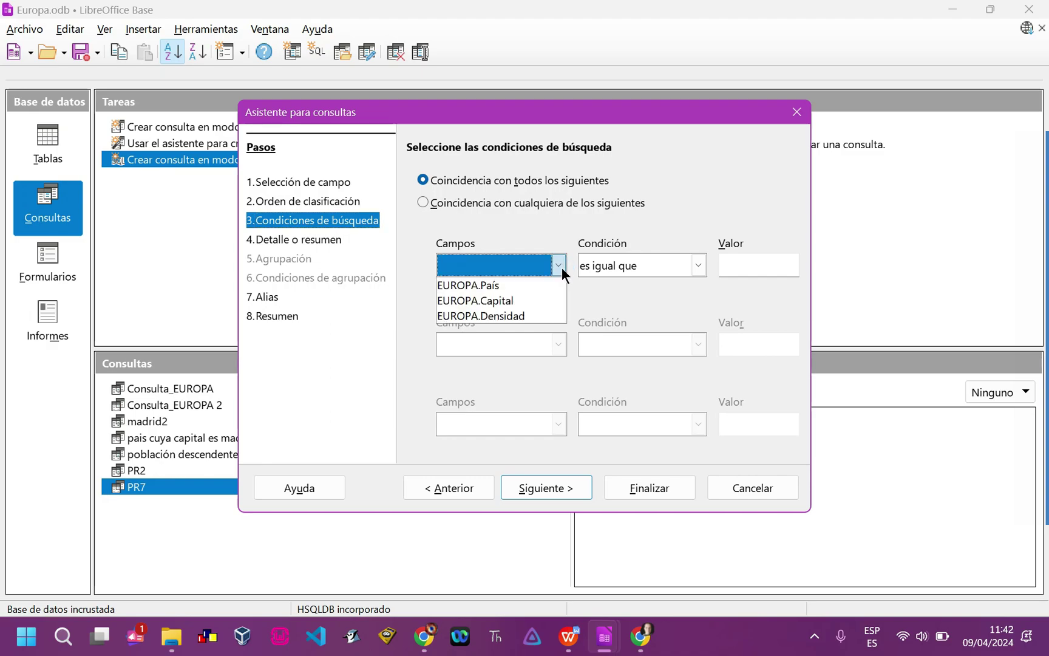
pyautogui.click(481, 312)
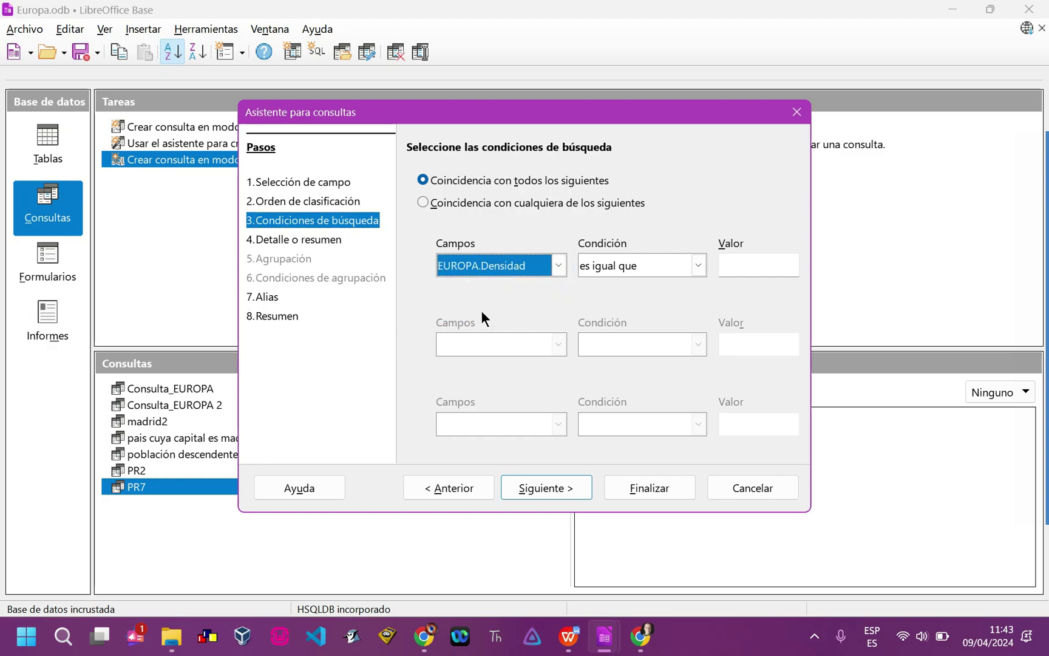
pyautogui.click(699, 267)
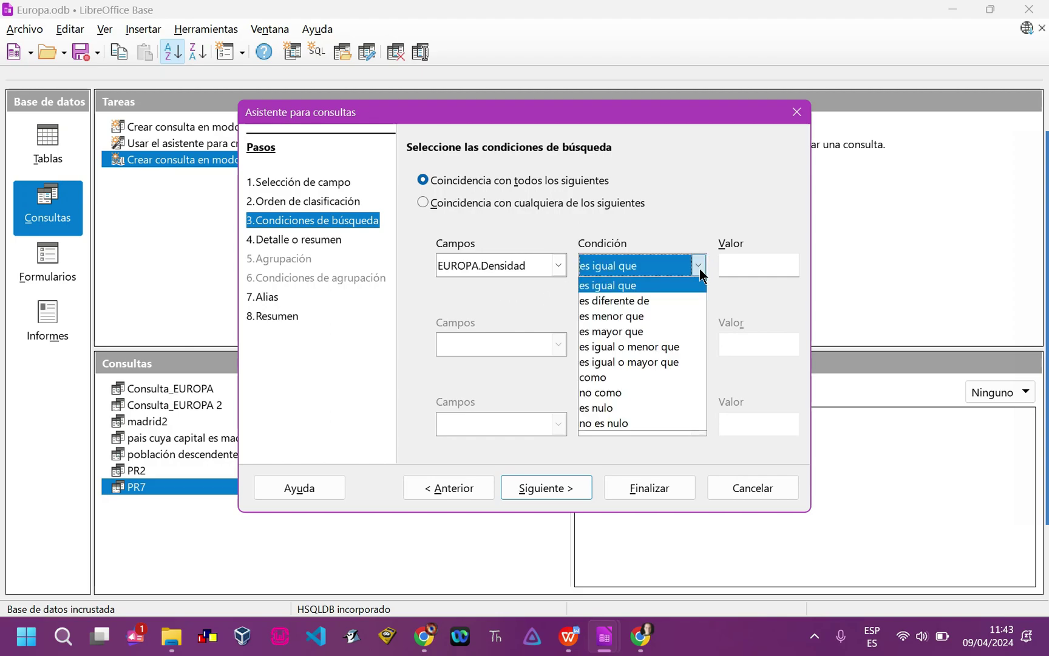
pyautogui.click(604, 331)
pyautogui.click(750, 261)
pyautogui.write('150')
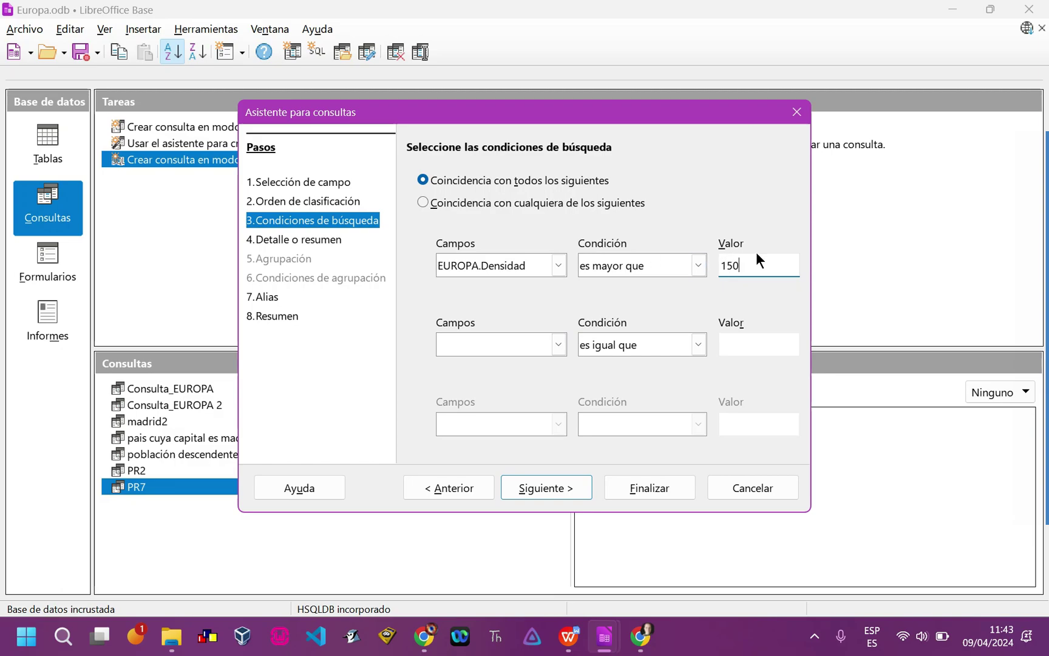
# Keep the detailed query type and default aliases, name the query ÚLTIMA PRUEBA, and finish the wizard to view the result before closing it
pyautogui.click(517, 487)
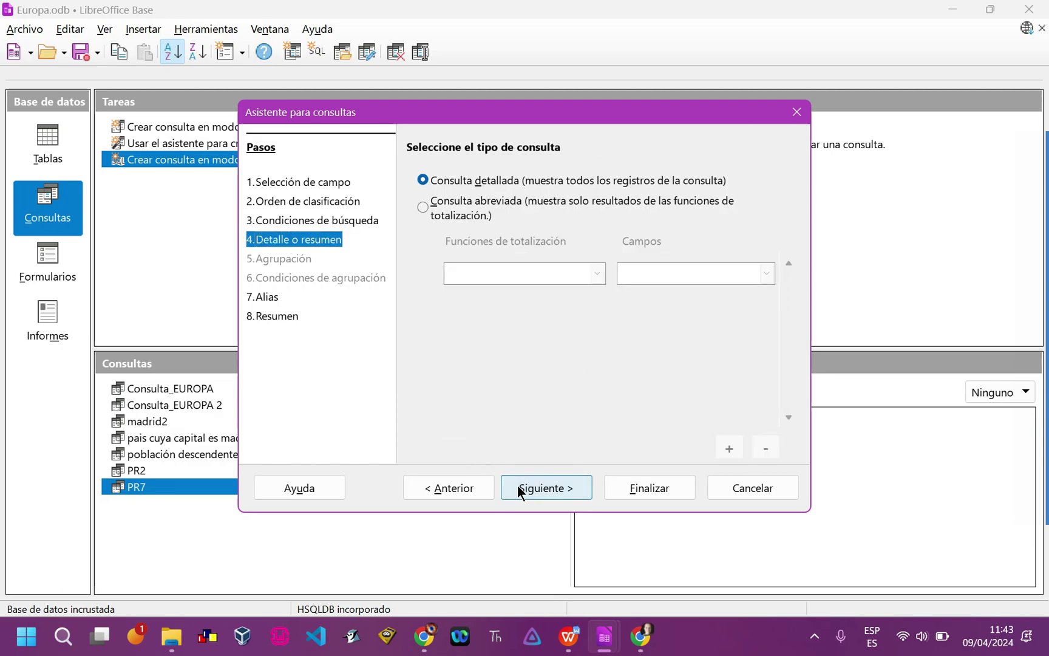
pyautogui.click(518, 487)
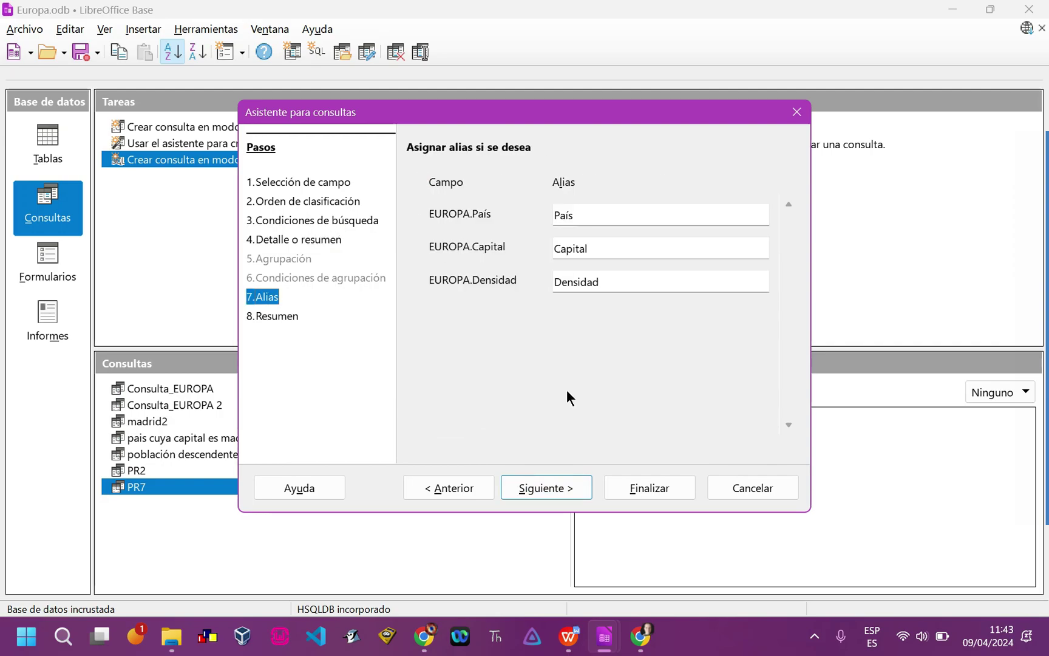
pyautogui.click(535, 488)
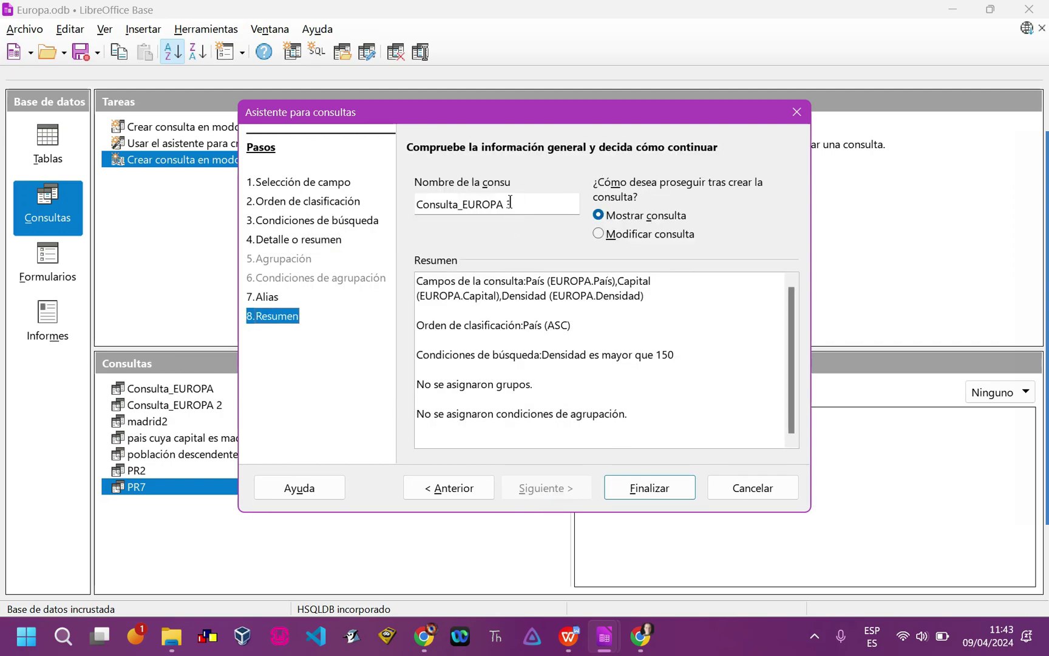
pyautogui.moveTo(510, 203); pyautogui.dragTo(362, 202)
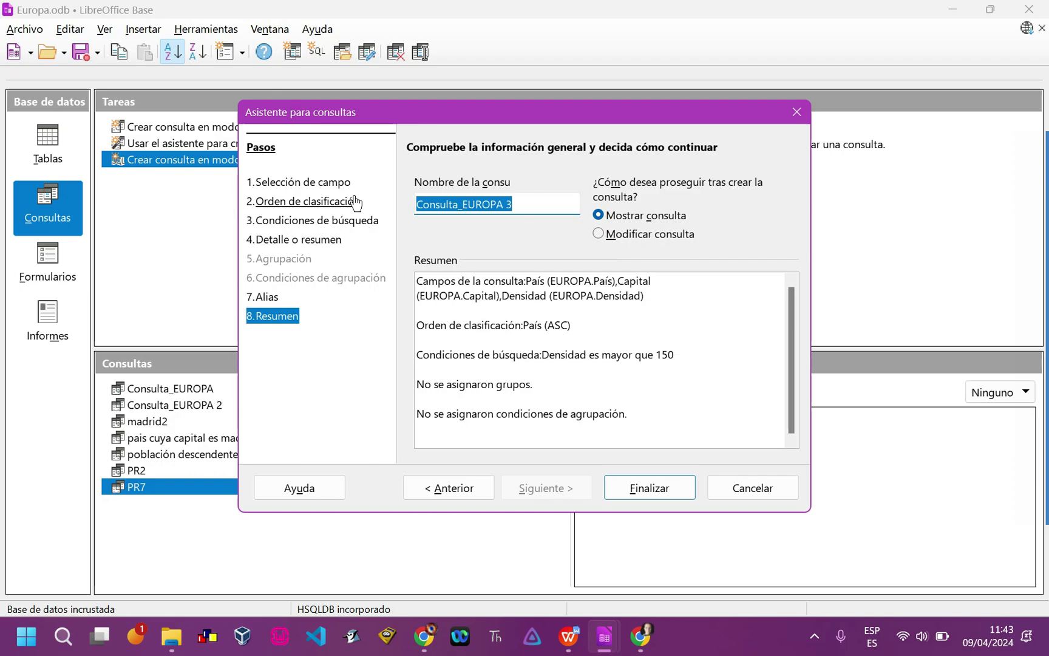
pyautogui.write('ÚLTIMA PRUEBA')
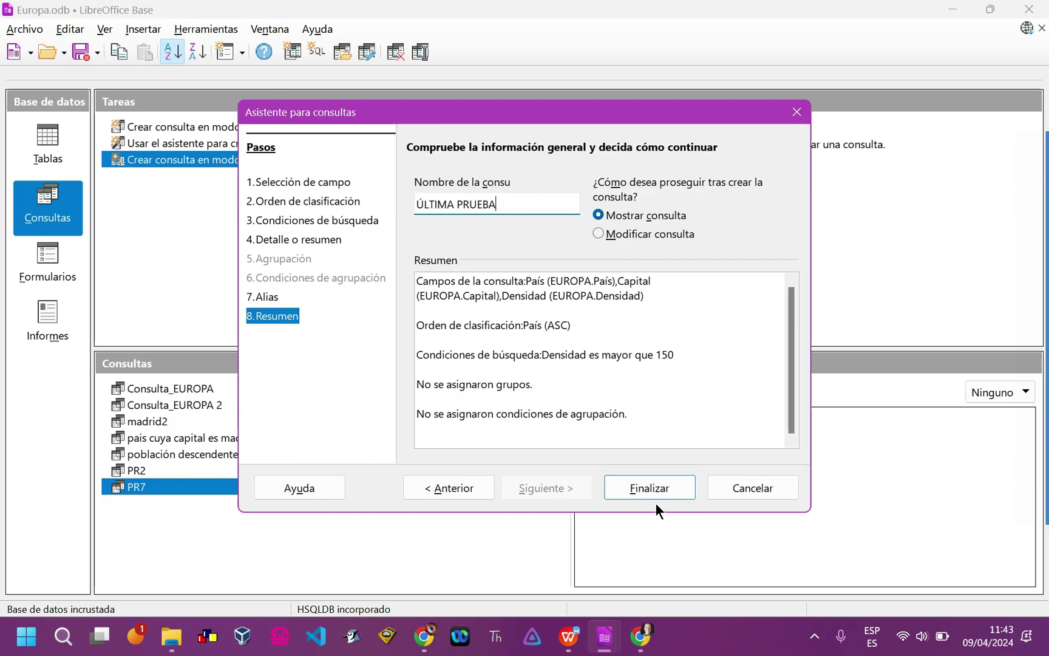
pyautogui.click(626, 495)
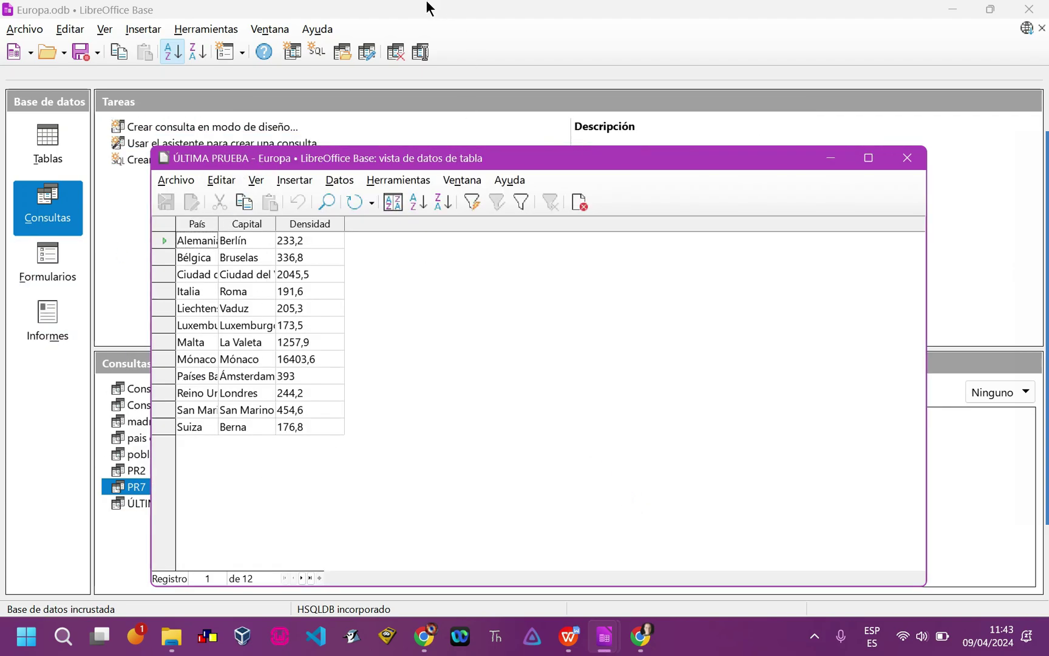
pyautogui.moveTo(297, 155); pyautogui.dragTo(403, 140)
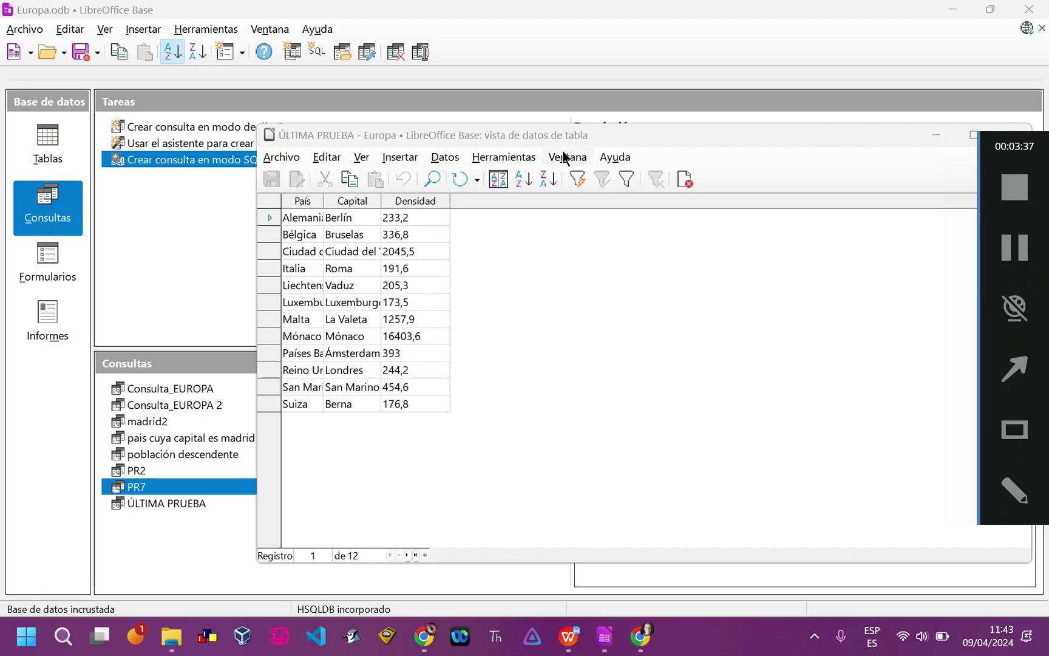
pyautogui.click(1012, 135)
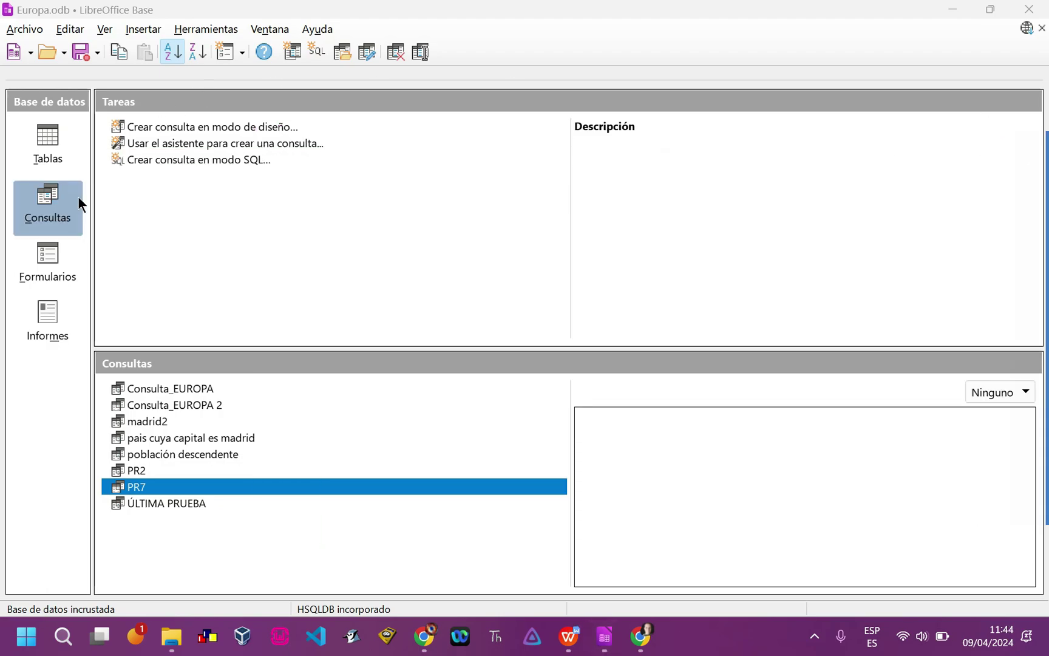
# Open the ÚLTIMA PRUEBA query in SQL view and examine its WHERE and ORDER BY clauses
pyautogui.click(145, 504)
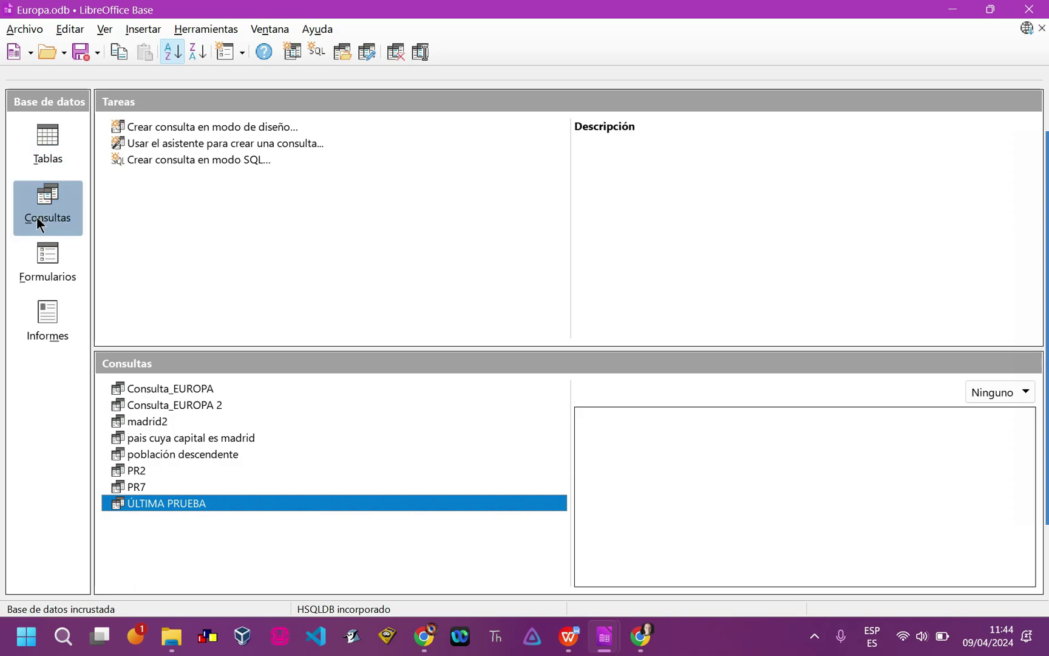
pyautogui.rightClick(131, 504)
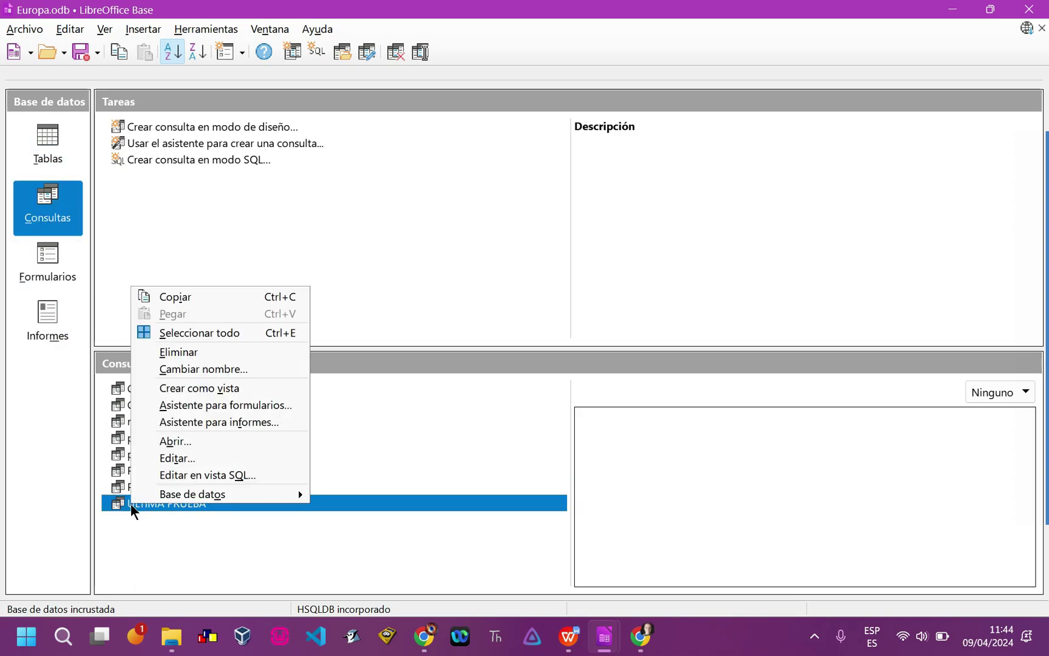
pyautogui.click(173, 476)
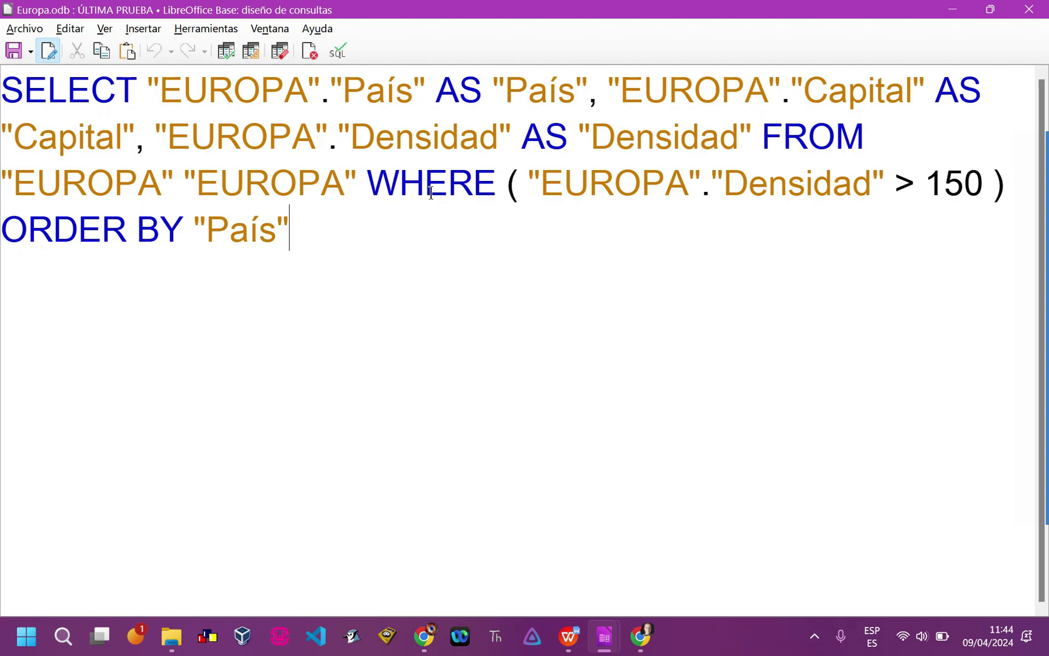
pyautogui.moveTo(399, 184); pyautogui.dragTo(254, 329)
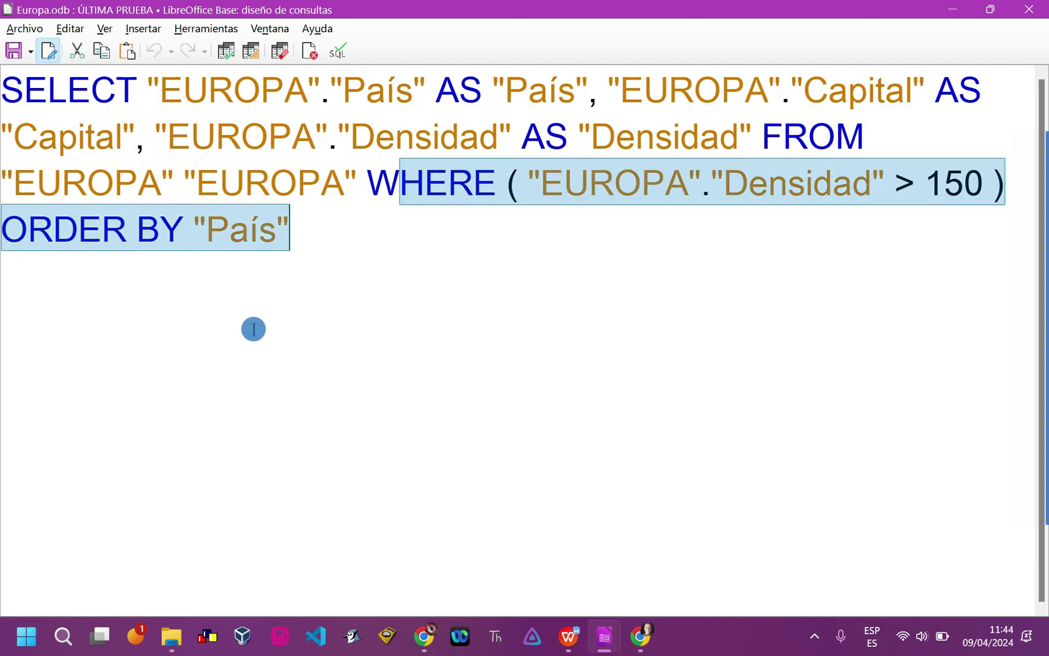
pyautogui.click(254, 329)
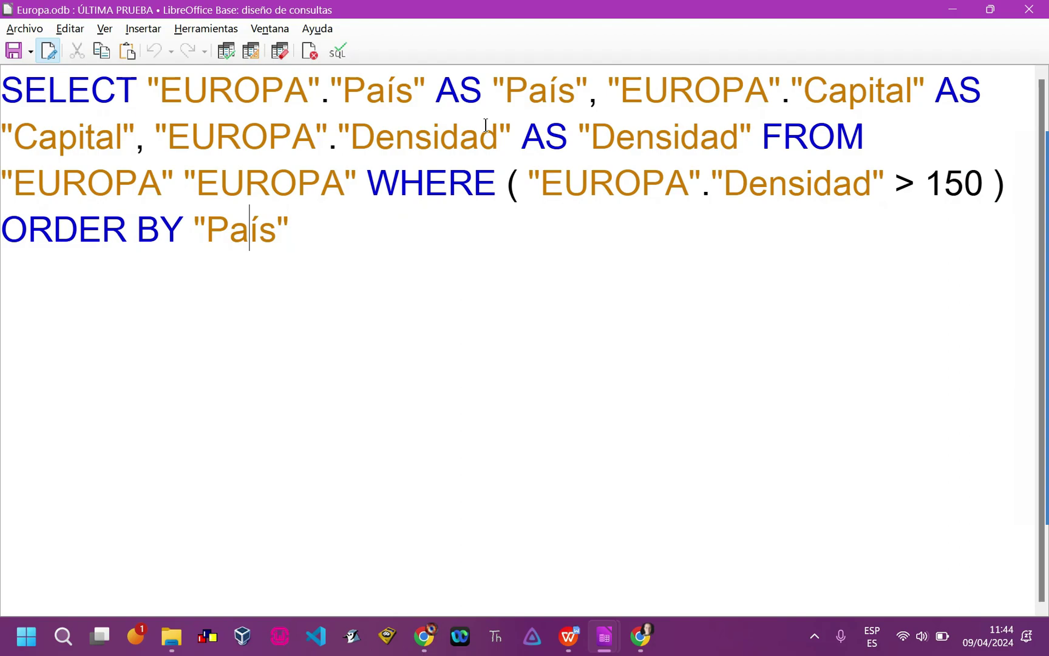
# Run the ÚLTIMA PRUEBA query from its SQL view and compare the records with the SELECT statement
pyautogui.click(227, 50)
pyautogui.click(18, 278)
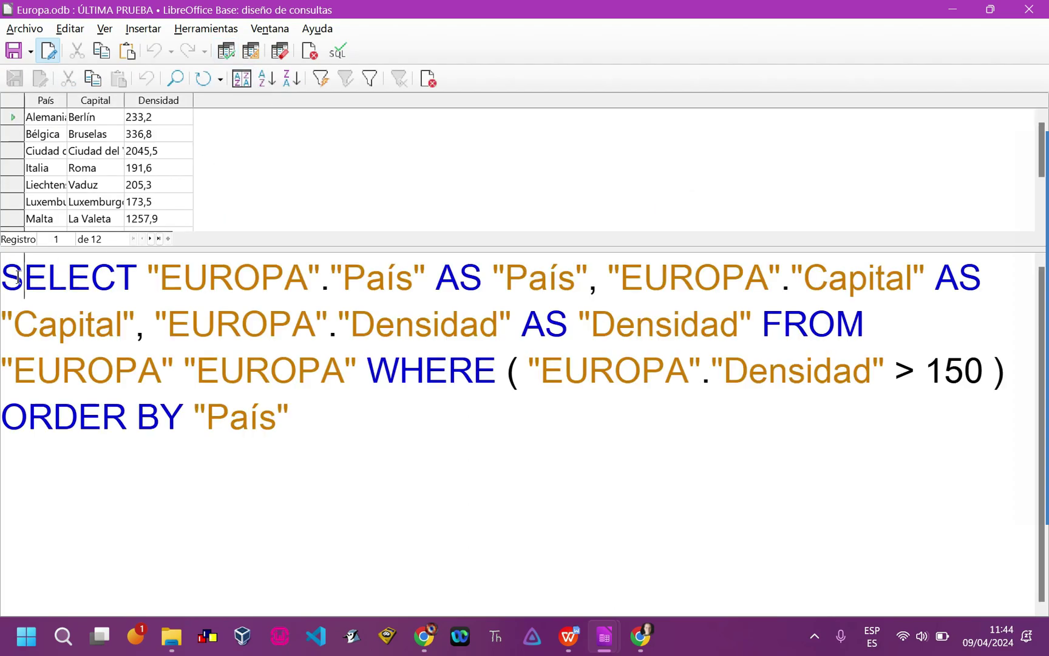
pyautogui.moveTo(18, 278); pyautogui.dragTo(363, 438)
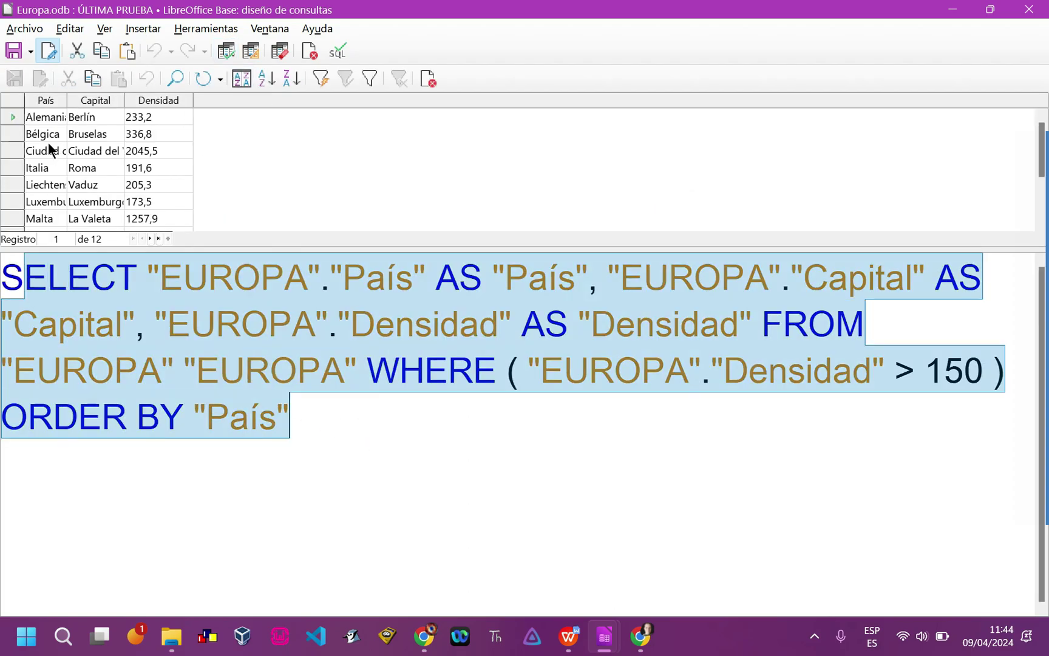
pyautogui.click(596, 512)
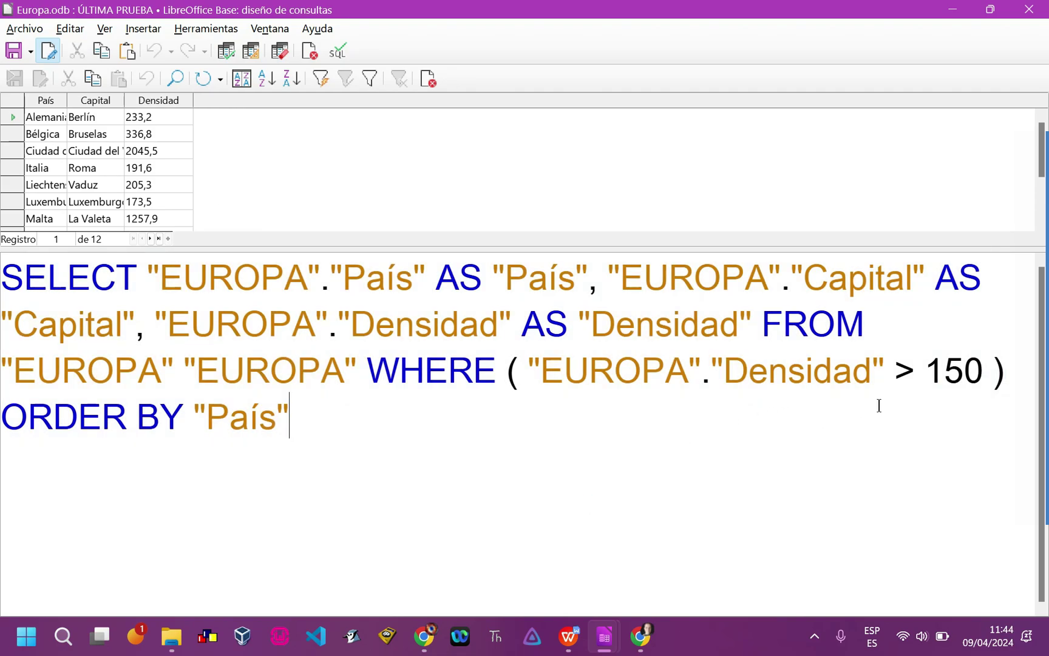
pyautogui.click(905, 378)
pyautogui.press('BackSpace')
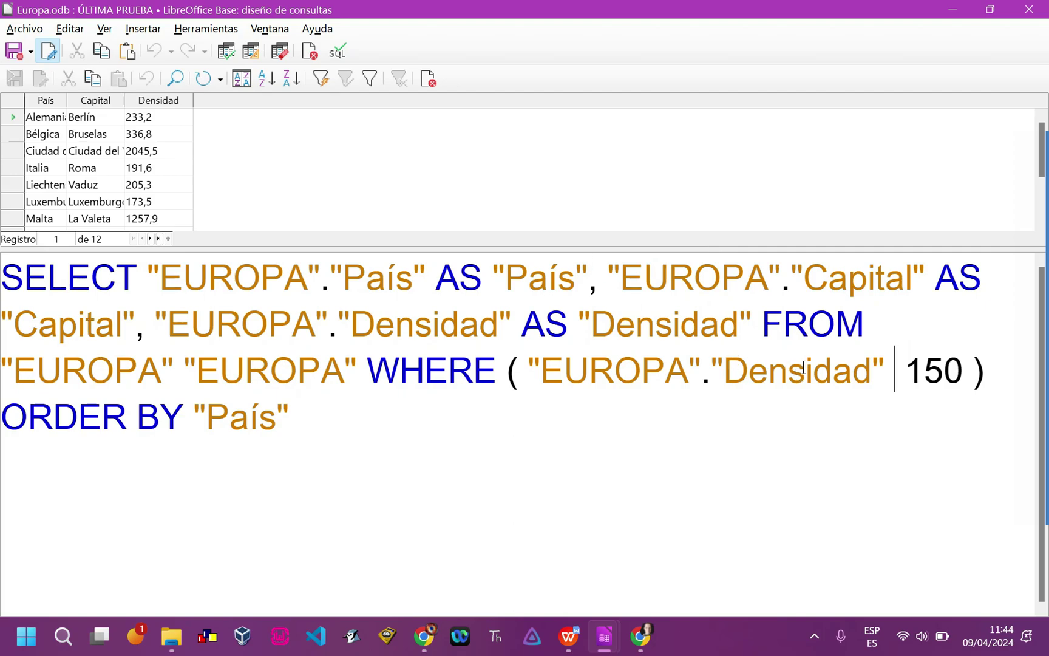
pyautogui.write('<')
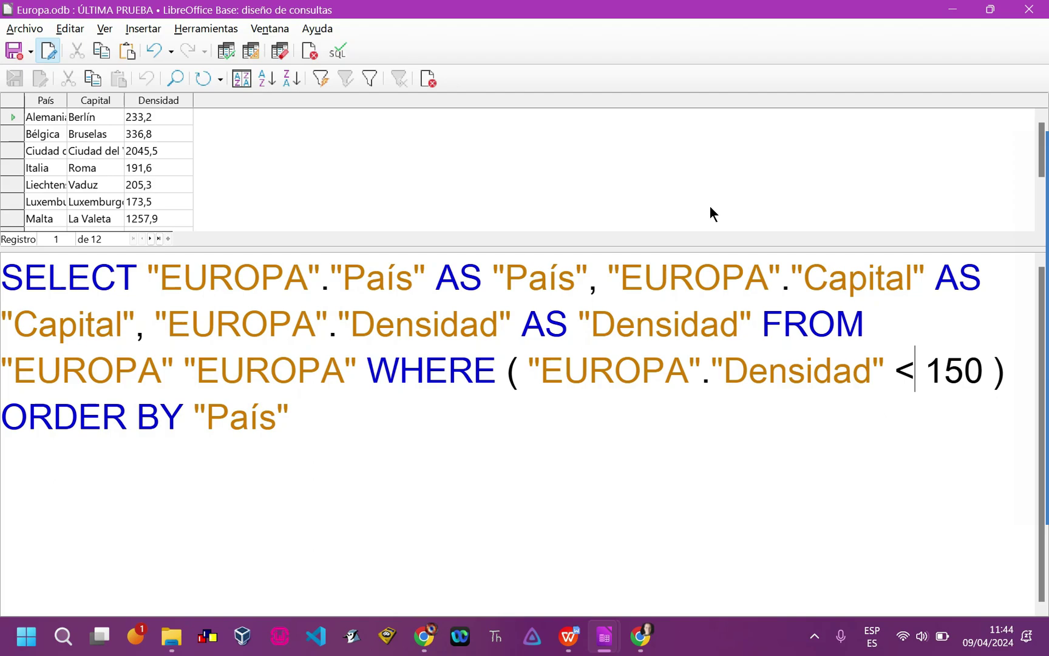
pyautogui.press('BackSpace')
pyautogui.write('>>')
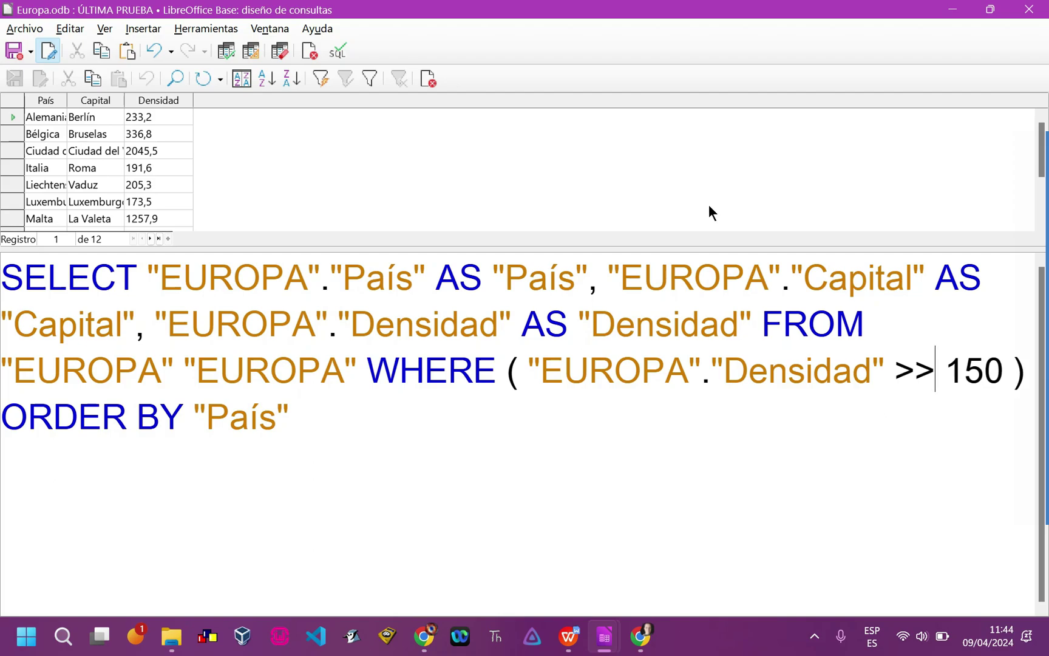
pyautogui.press('BackSpace')
# Change the WHERE clause's Densidad threshold to 200 and run the query again
pyautogui.press('Right')
pyautogui.press('Right')
pyautogui.press('Right')
pyautogui.press('Right')
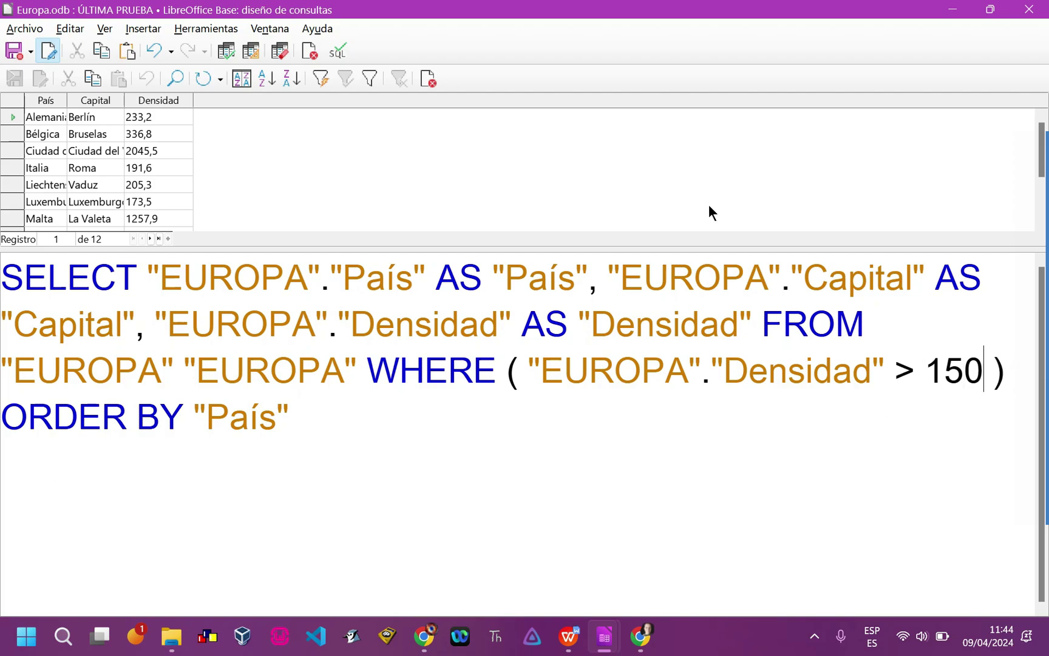
pyautogui.press('BackSpace')
pyautogui.press('BackSpace')
pyautogui.press('BackSpace')
pyautogui.write('200')
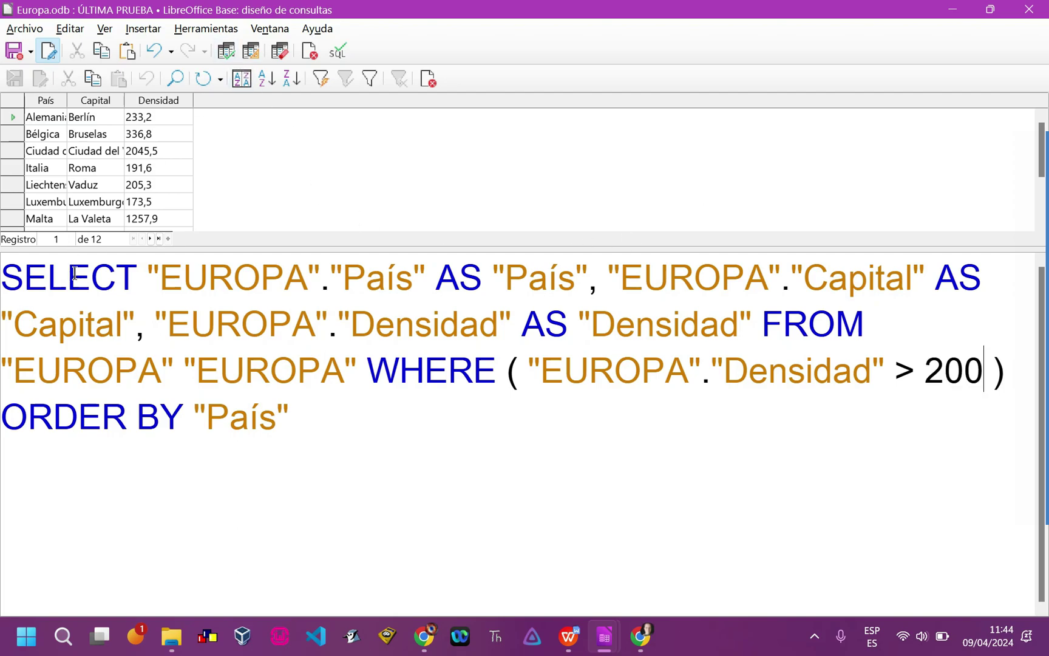
pyautogui.click(95, 239)
pyautogui.click(218, 51)
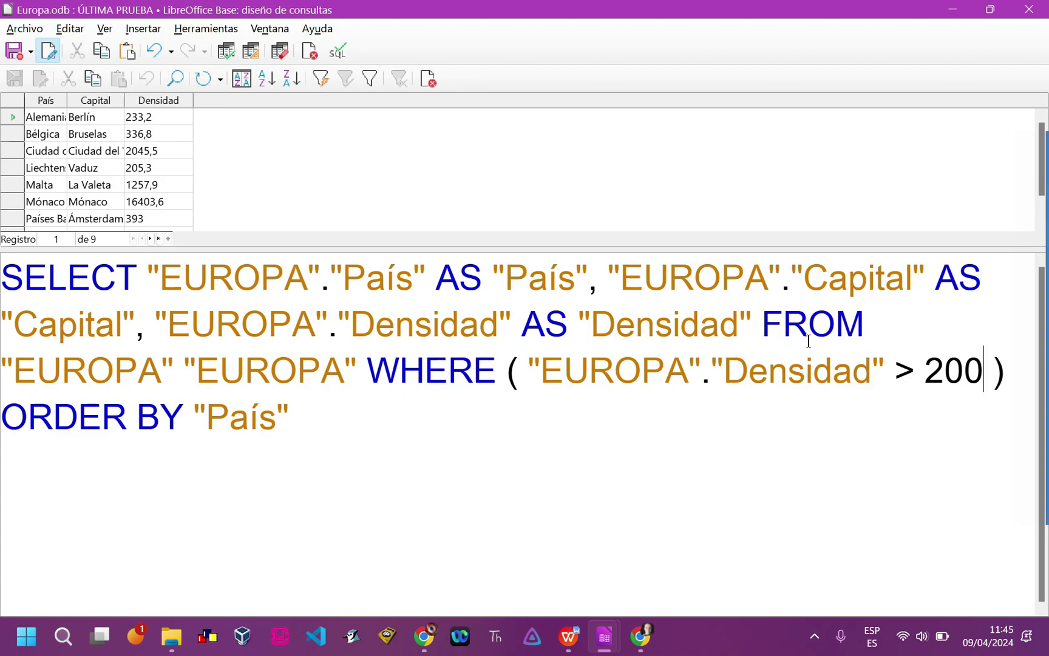
# Change the WHERE clause's Densidad threshold to 500, run the query, and close it without saving the changes
pyautogui.press('BackSpace')
pyautogui.press('BackSpace')
pyautogui.press('BackSpace')
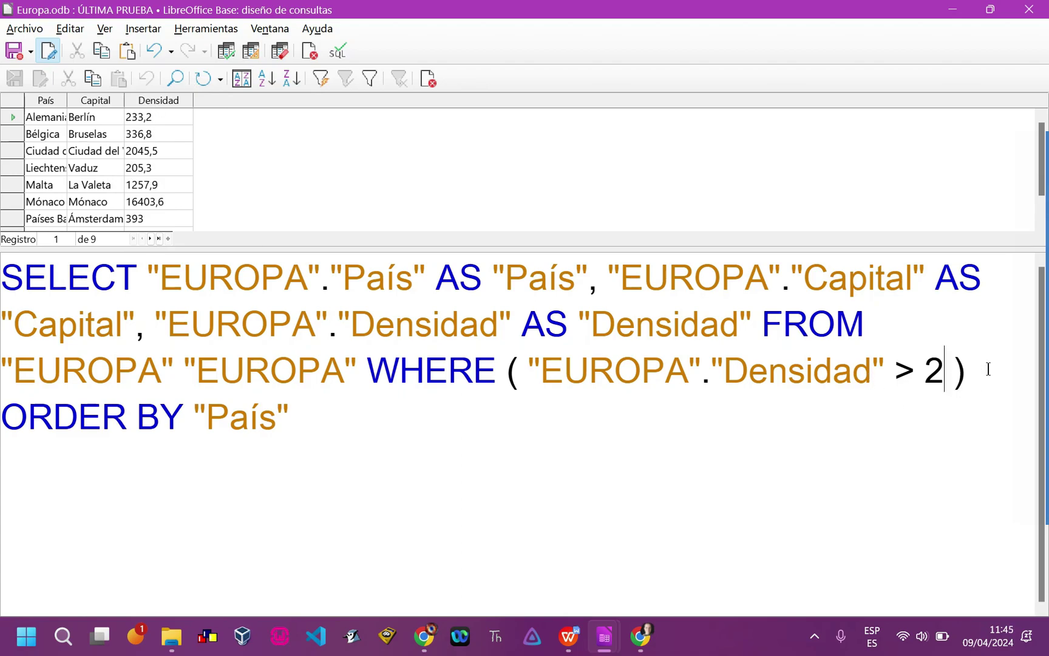
pyautogui.write('500')
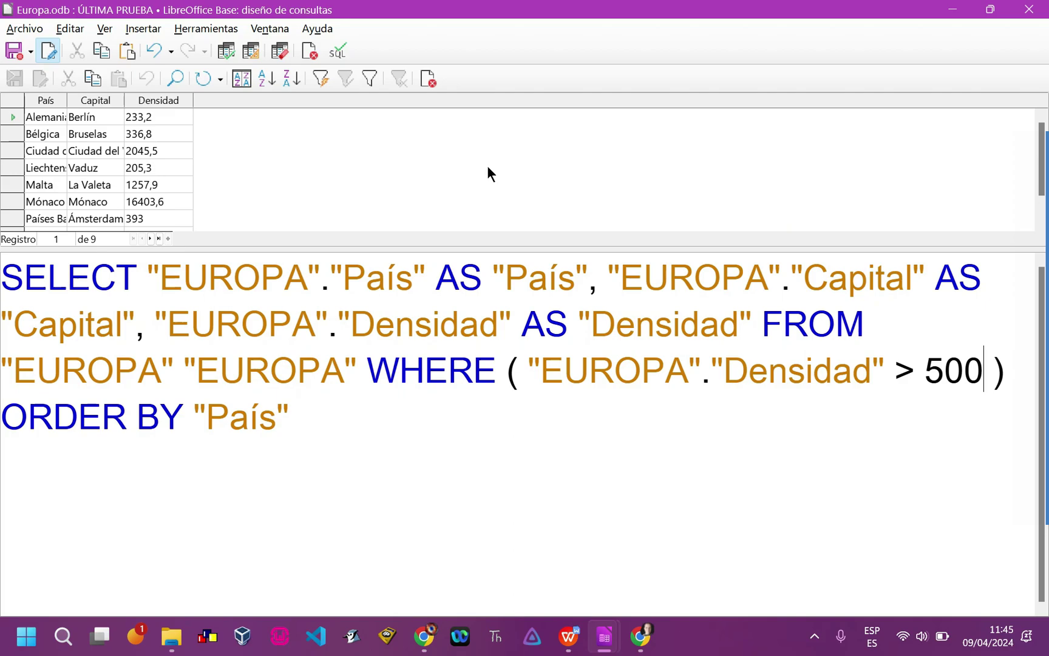
pyautogui.click(232, 51)
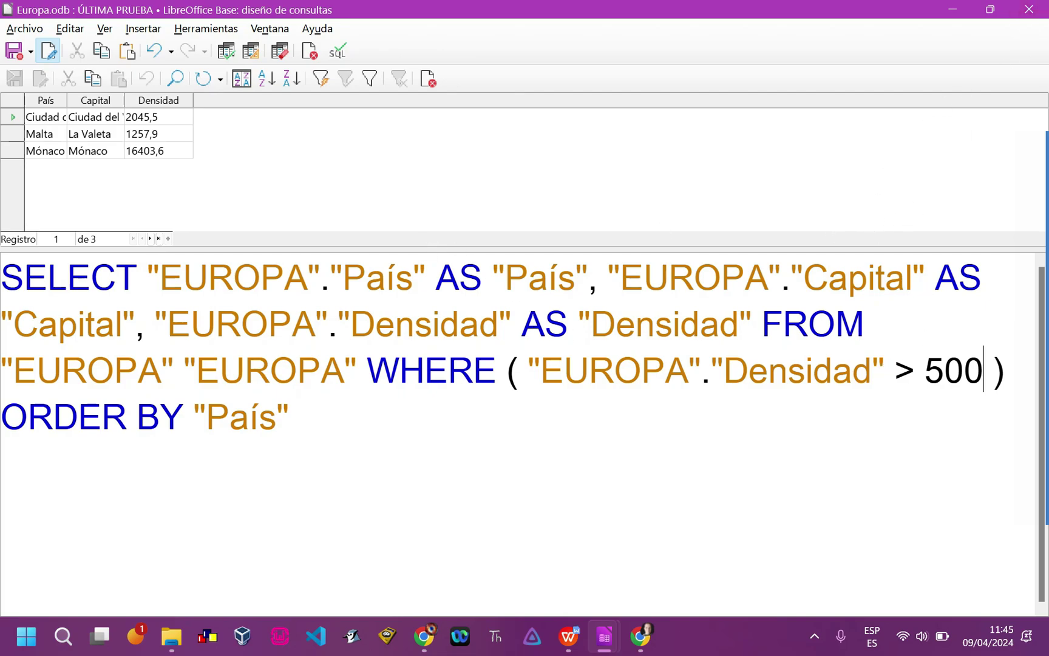
pyautogui.click(1029, 9)
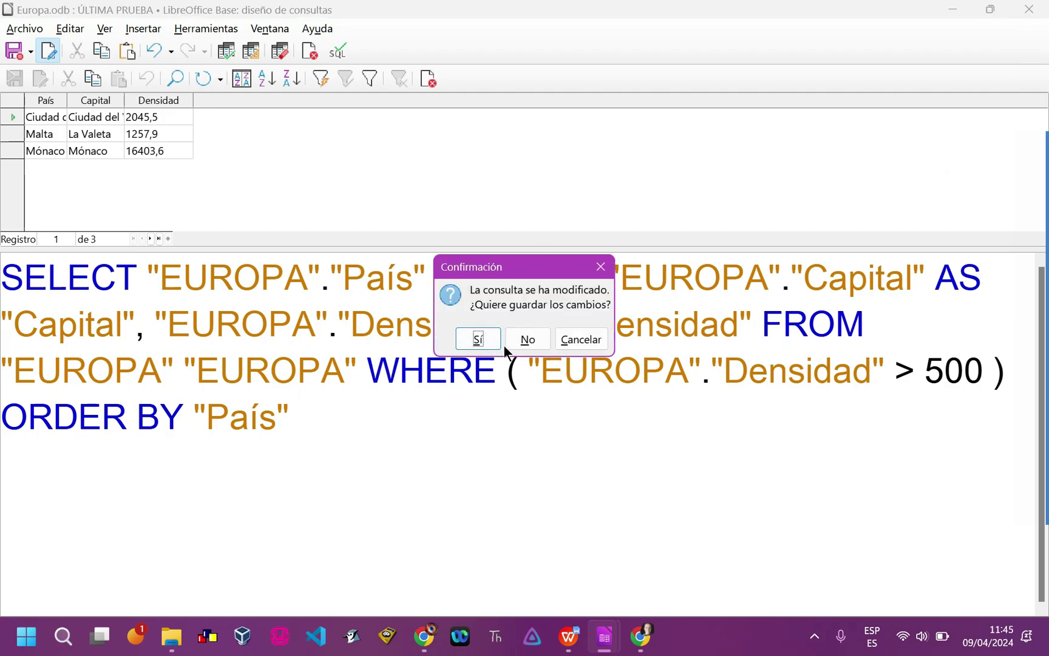
pyautogui.click(525, 337)
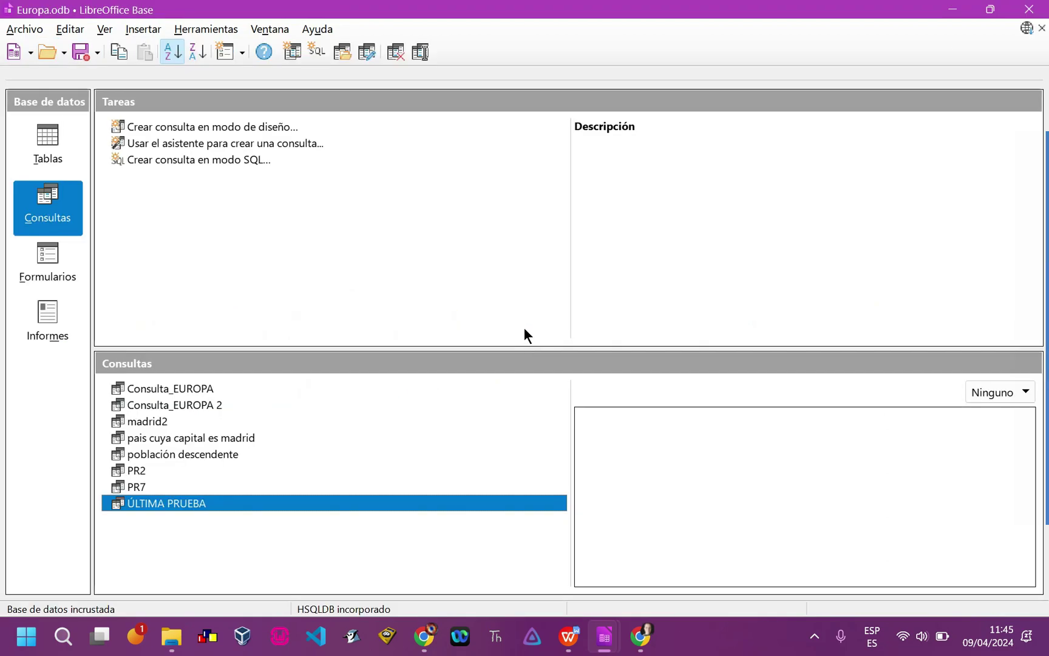
# Create a query in design view, add the EUROPA table, and enlarge its field list so all fields show
pyautogui.click(193, 127)
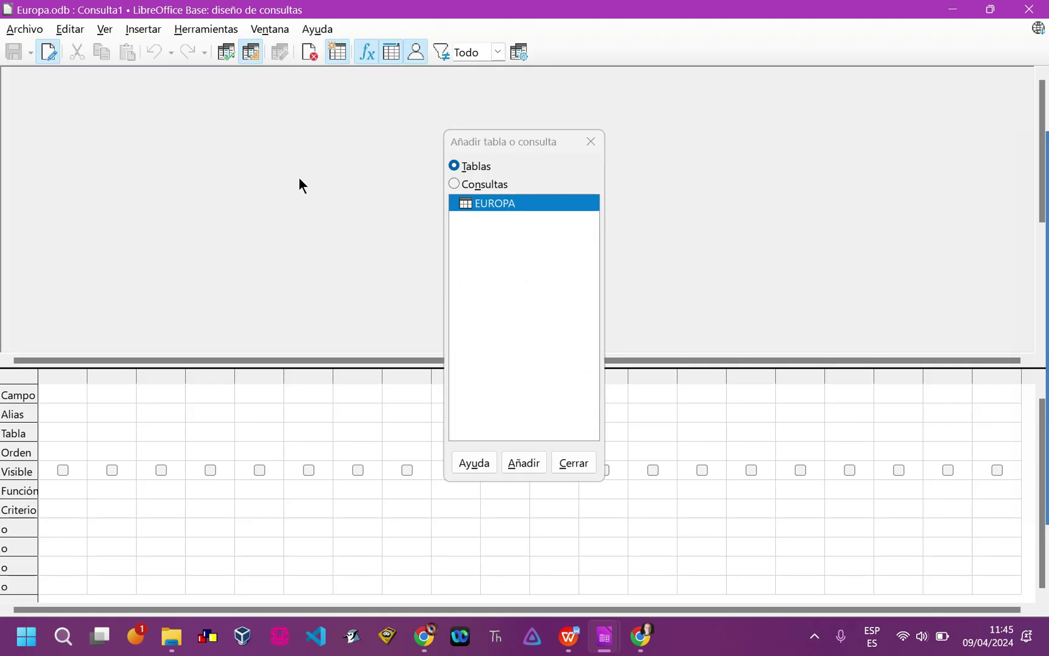
pyautogui.doubleClick(504, 205)
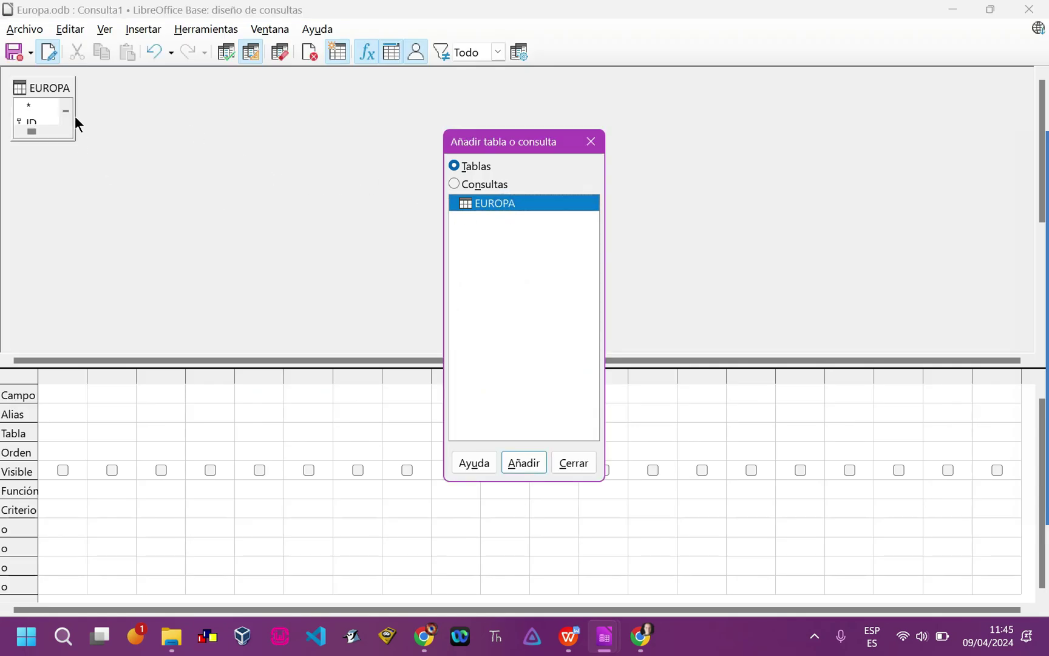
pyautogui.moveTo(75, 116); pyautogui.dragTo(283, 131)
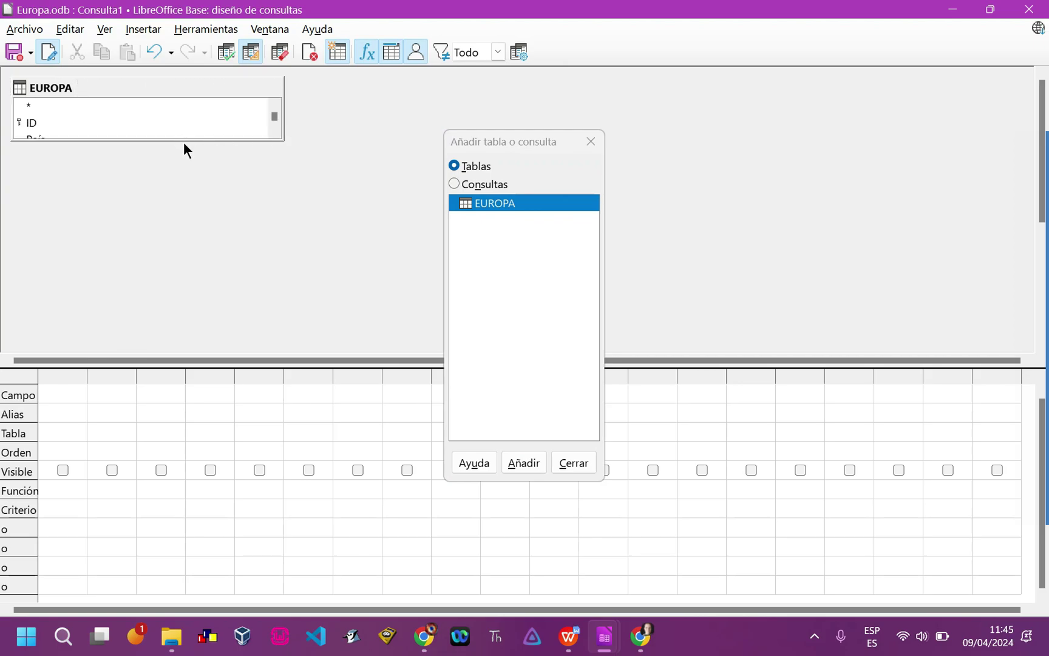
pyautogui.moveTo(200, 140); pyautogui.dragTo(201, 141)
pyautogui.moveTo(194, 140); pyautogui.dragTo(193, 257)
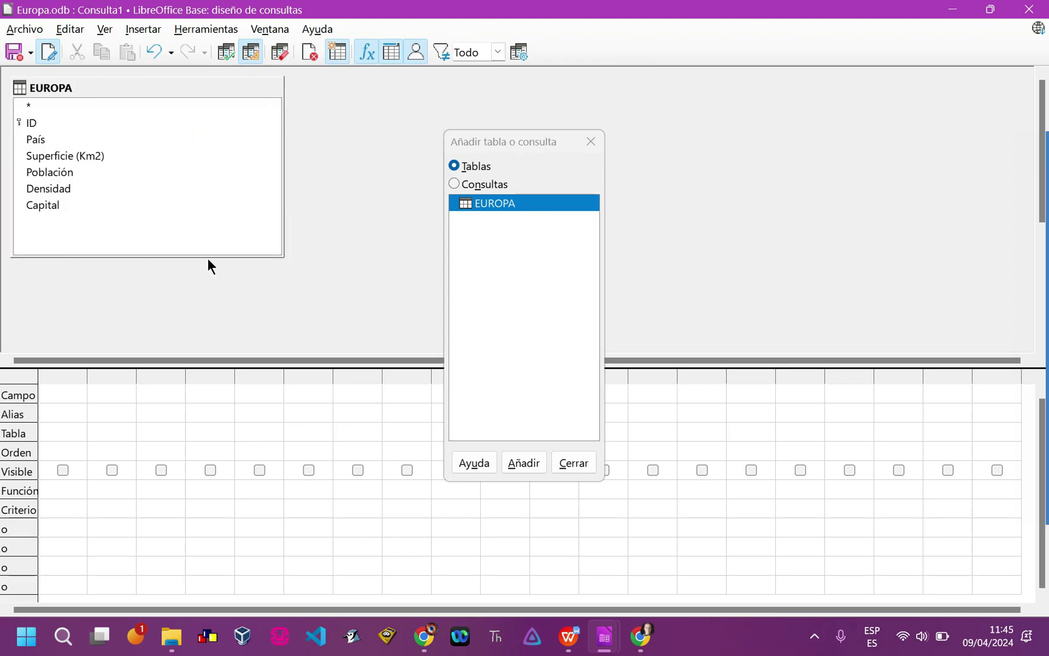
# Add the País, Población and Densidad fields from the EUROPA table to the query
pyautogui.click(31, 124)
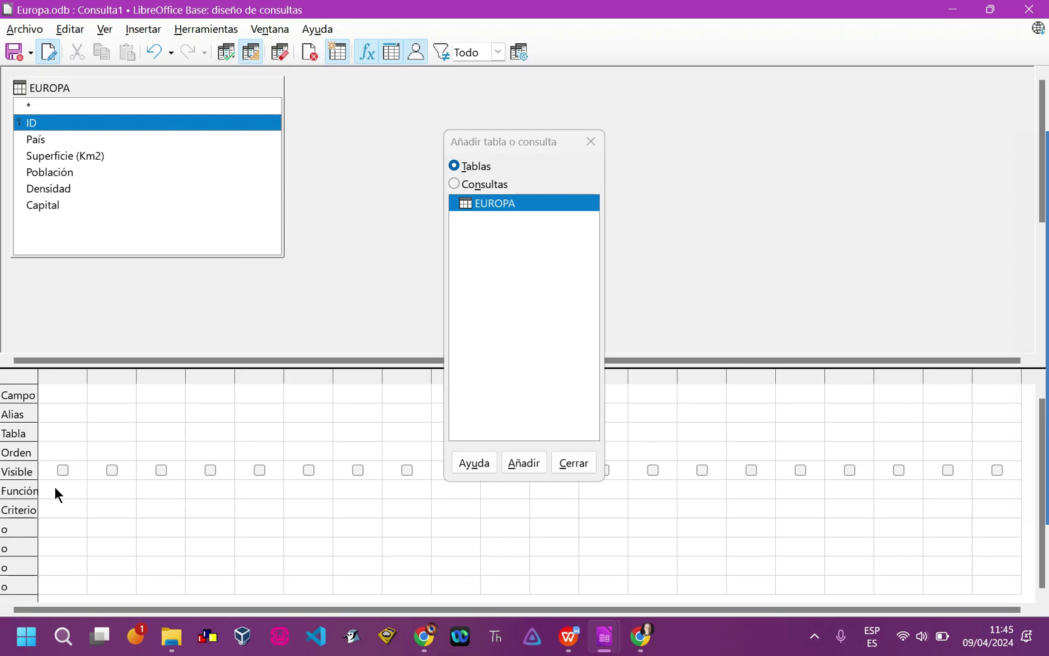
pyautogui.doubleClick(26, 139)
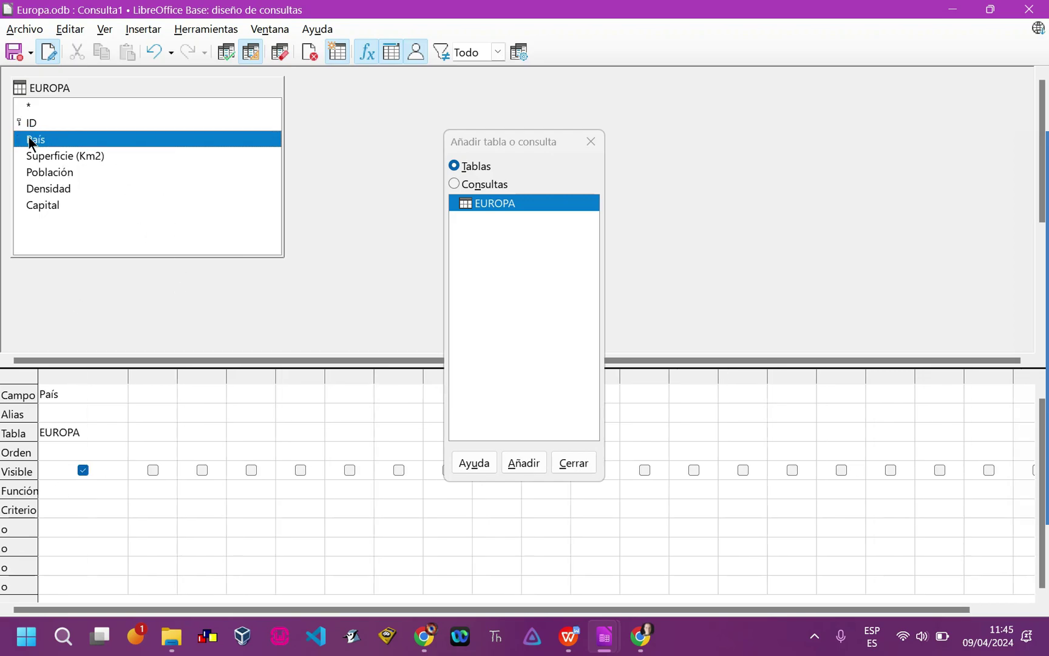
pyautogui.doubleClick(35, 174)
pyautogui.doubleClick(49, 189)
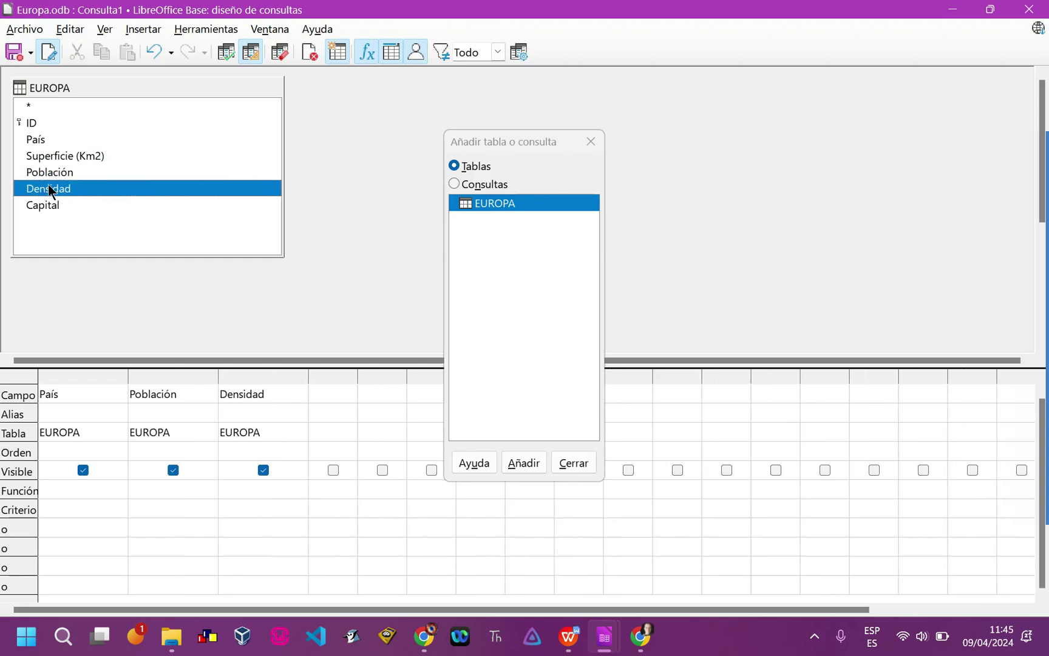
# Set the criterion of the Población field to >200000
pyautogui.click(236, 509)
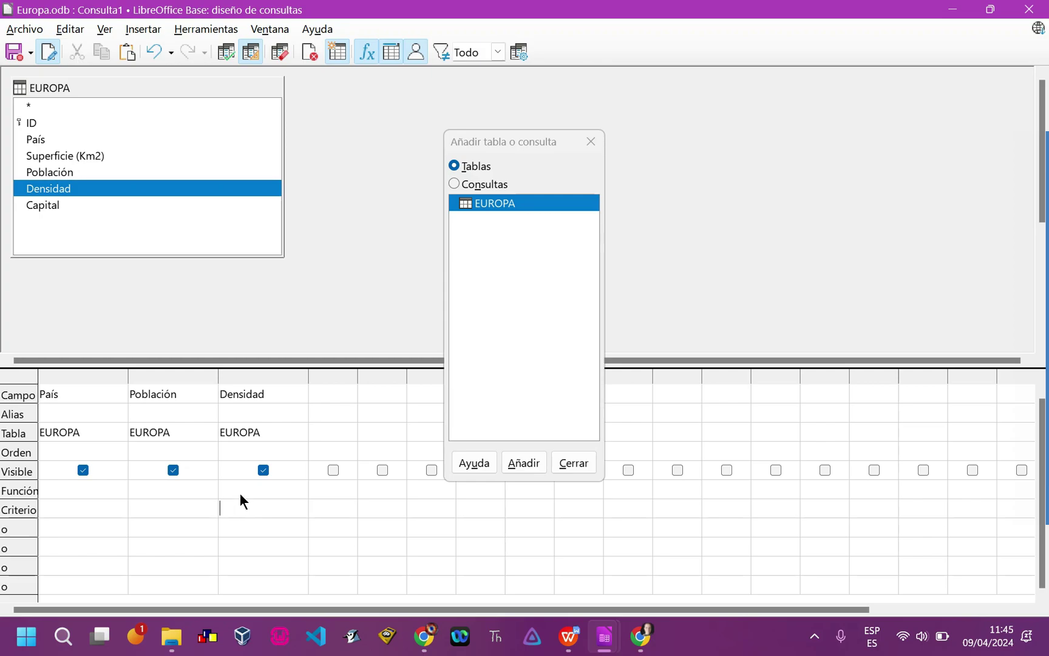
pyautogui.click(246, 492)
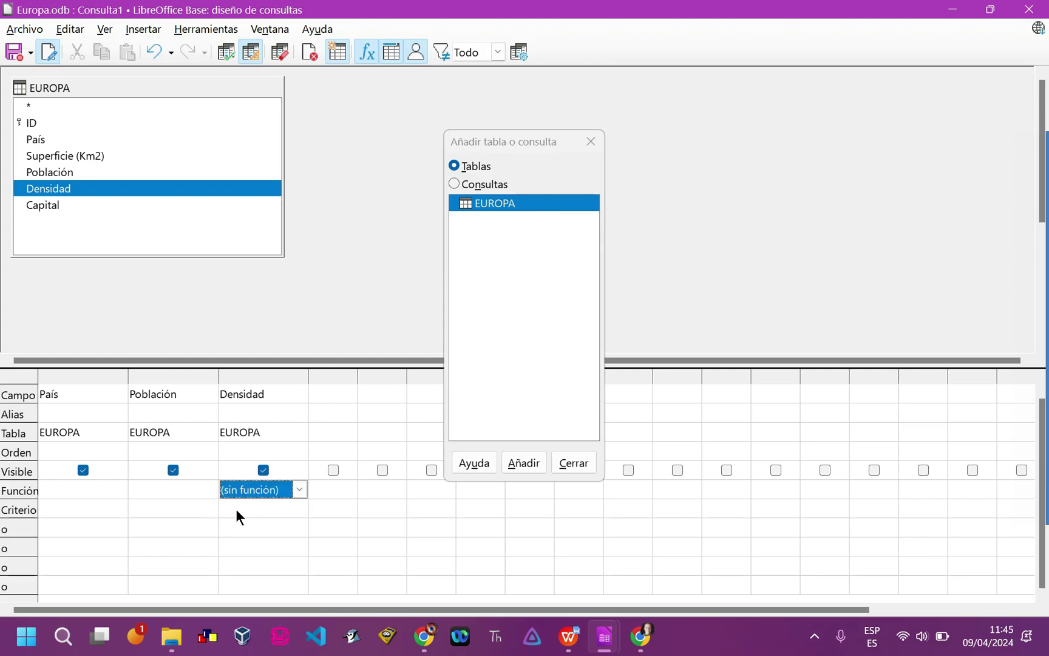
pyautogui.click(252, 515)
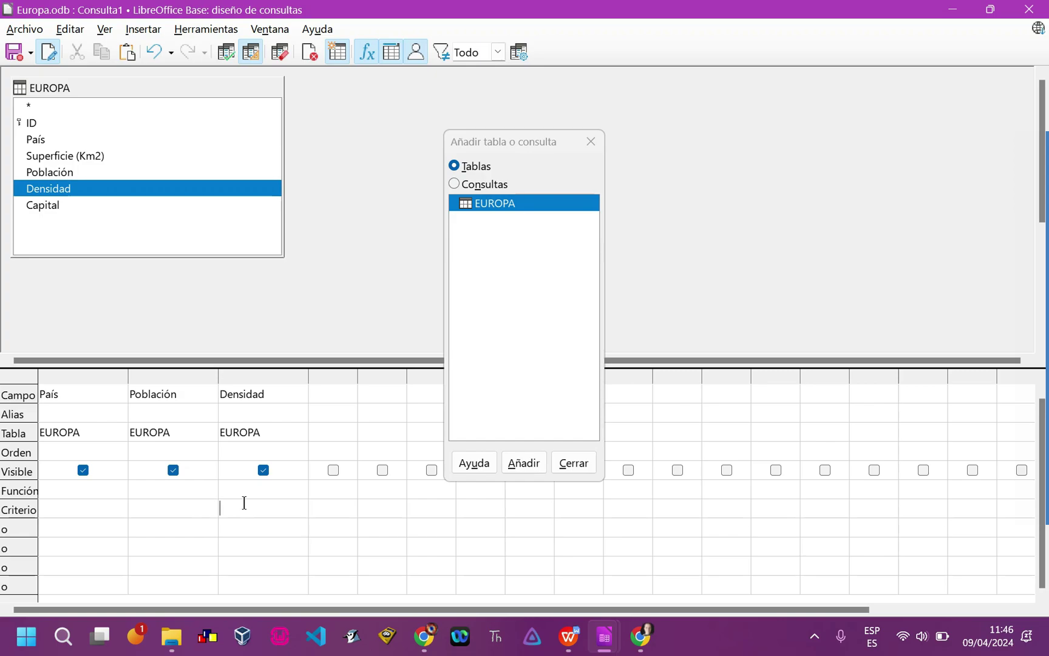
pyautogui.click(164, 507)
pyautogui.write('>200000')
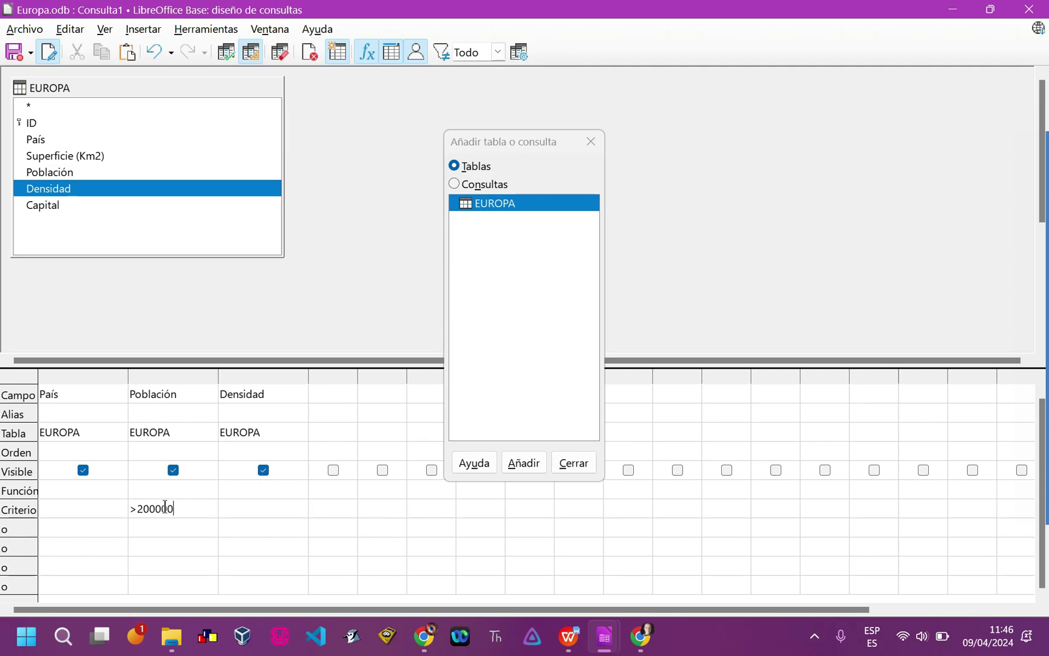
# Run the query and look through the country records it returns
pyautogui.moveTo(172, 636)
pyautogui.click(220, 55)
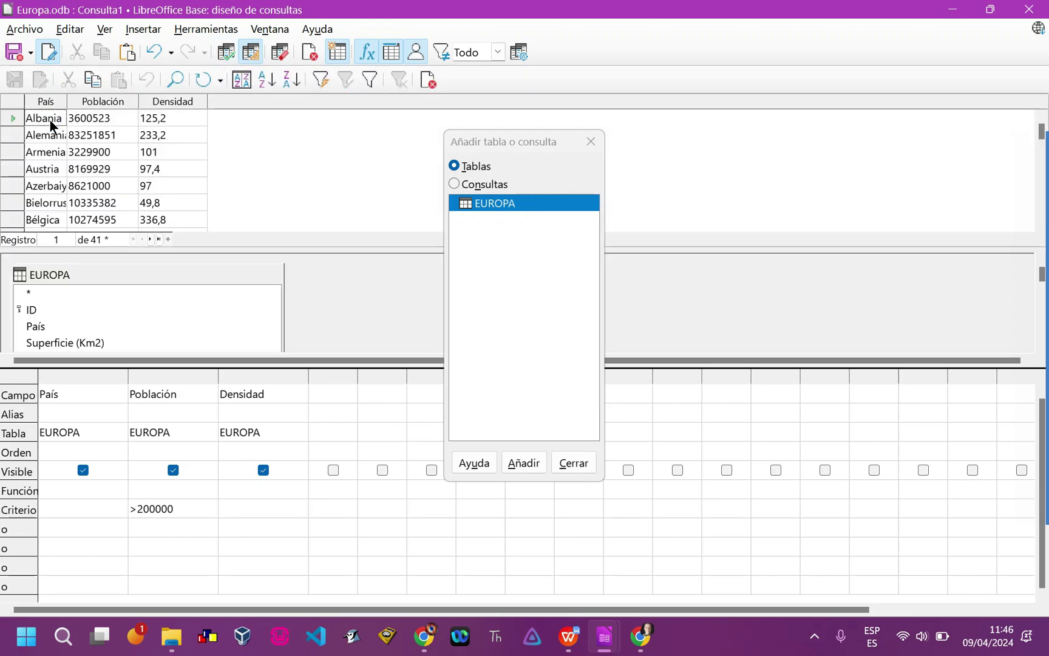
pyautogui.scroll(-7, 50, 170)
pyautogui.scroll(-5, 49, 166)
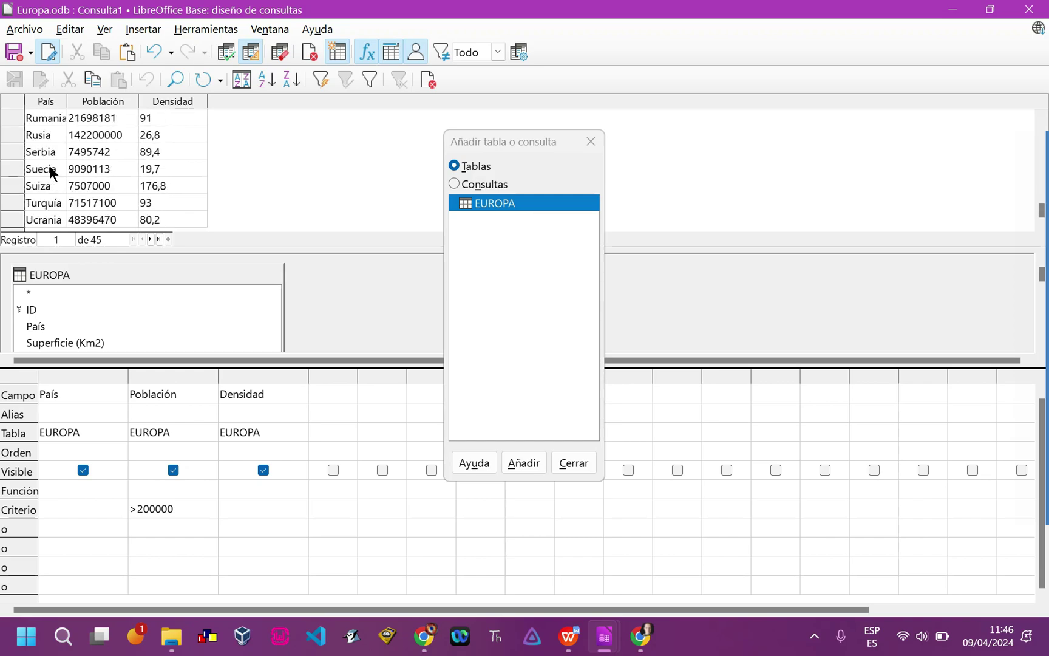
pyautogui.scroll(4, 49, 165)
# Close the query design and save the query as Consulta CON DISEÑO
pyautogui.click(1029, 8)
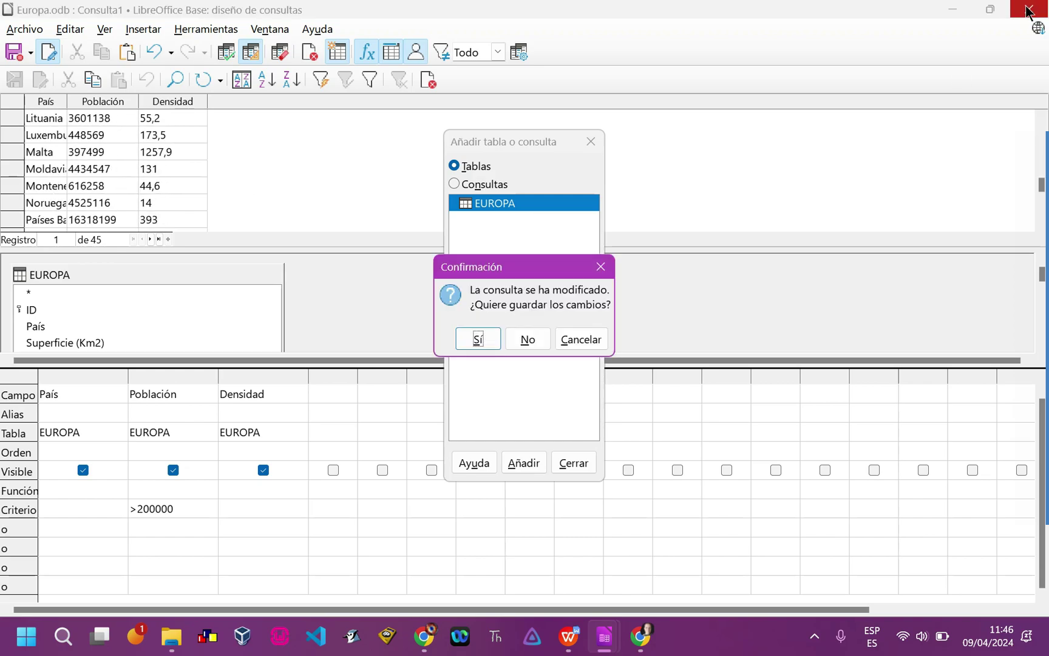
pyautogui.click(483, 347)
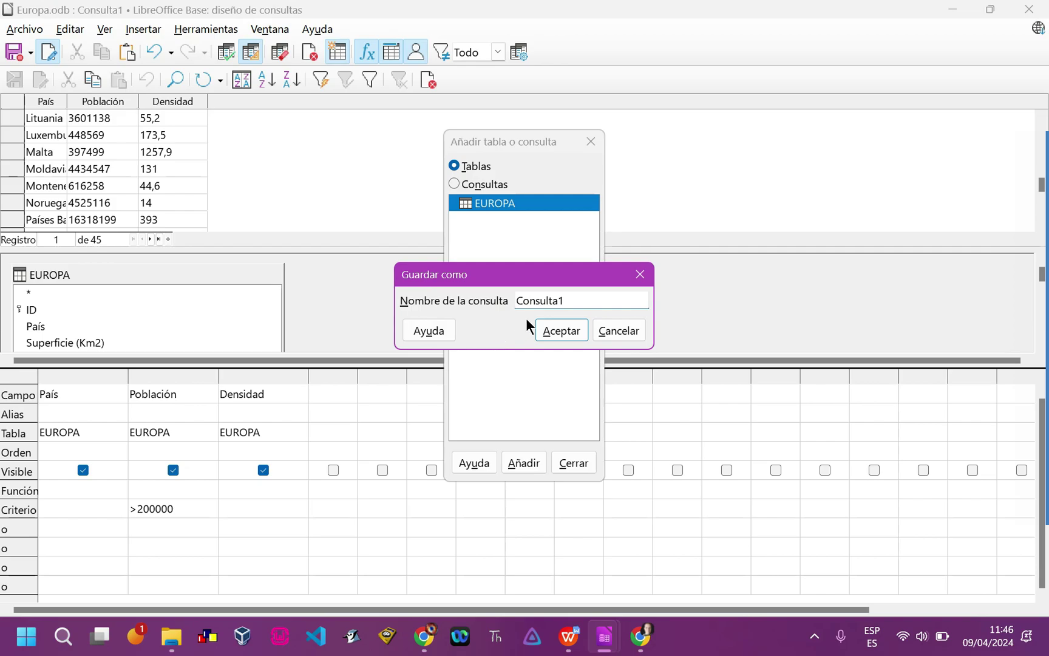
pyautogui.press('BackSpace')
pyautogui.write('CON DISEÑO')
pyautogui.click(552, 317)
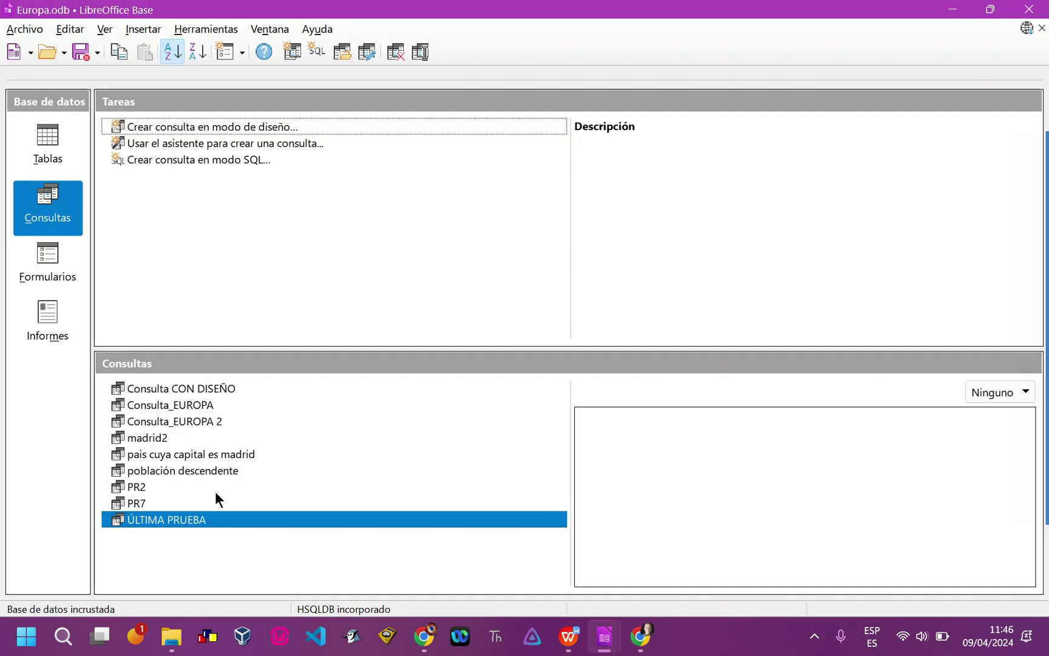
# Open the Consulta CON DISEÑO query in SQL view, examine its SELECT statement, and close it
pyautogui.click(161, 469)
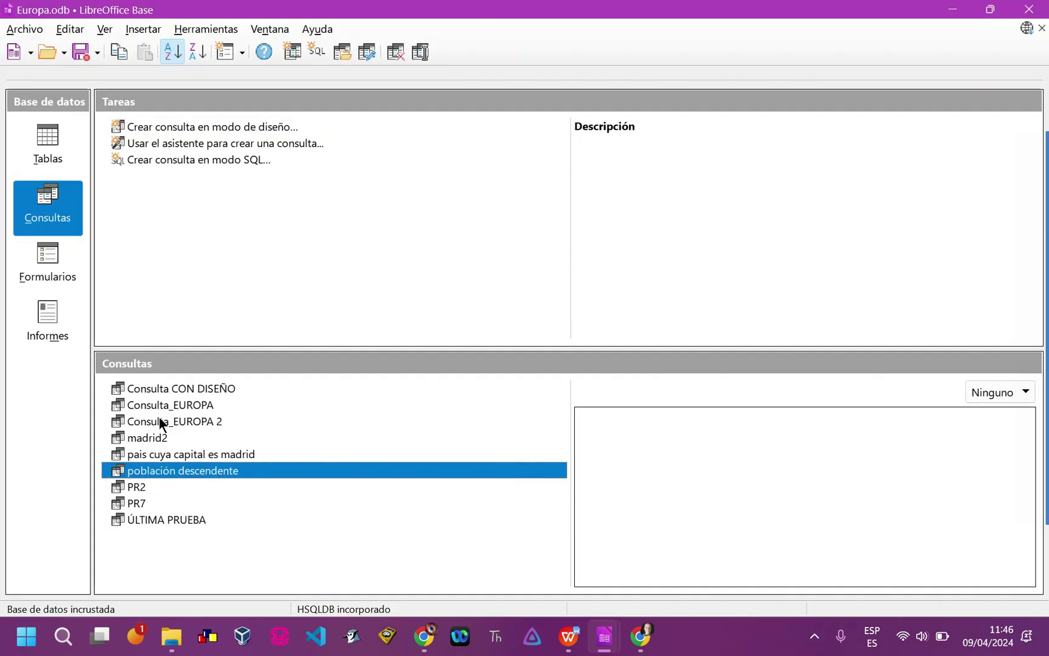
pyautogui.click(167, 390)
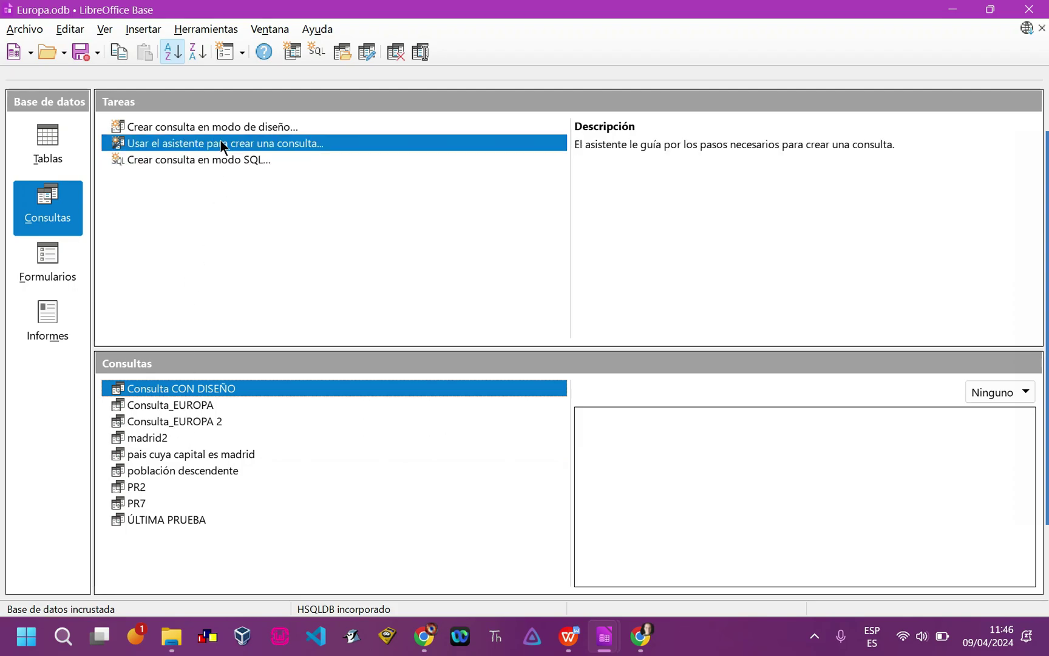
pyautogui.rightClick(224, 390)
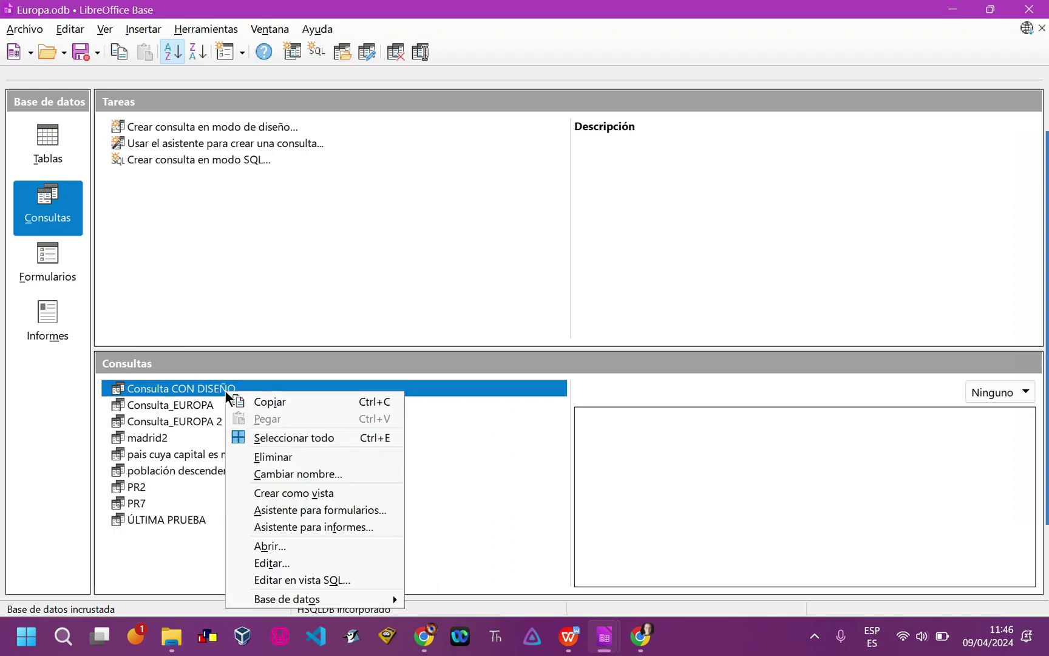
pyautogui.click(328, 585)
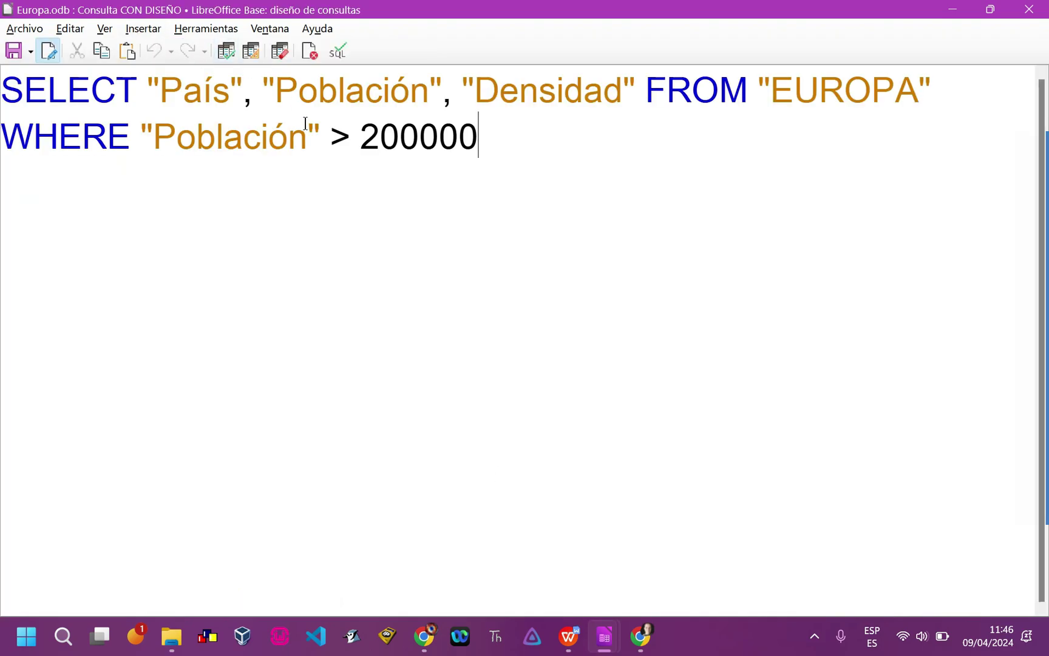
pyautogui.click(947, 13)
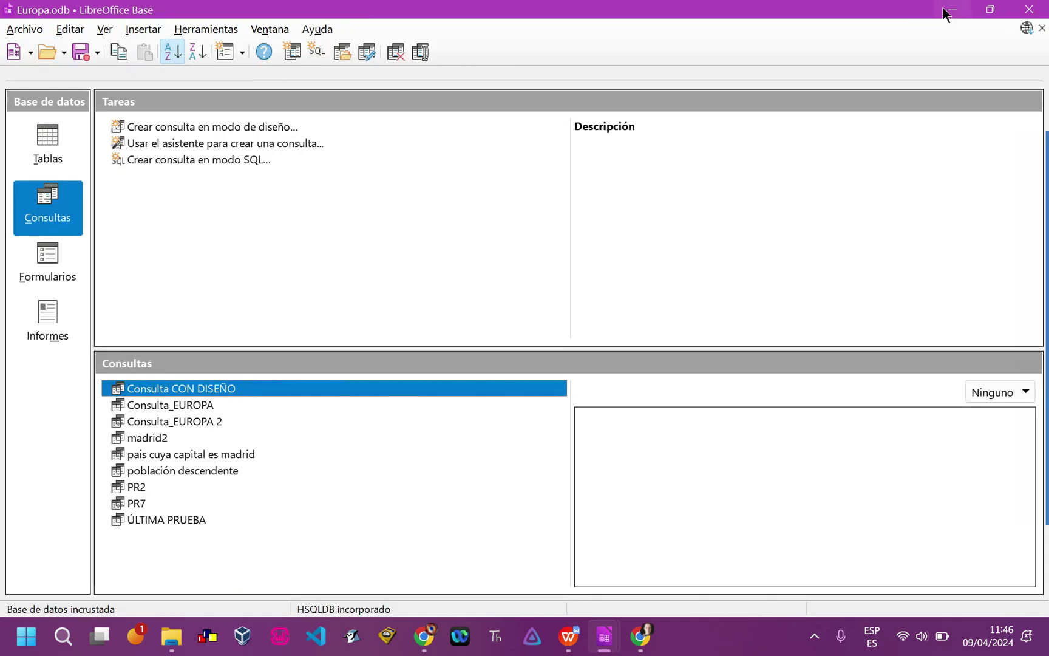
# Start a report with the wizard based on the ÚLTIMA PRUEBA query and include all of its fields
pyautogui.click(51, 258)
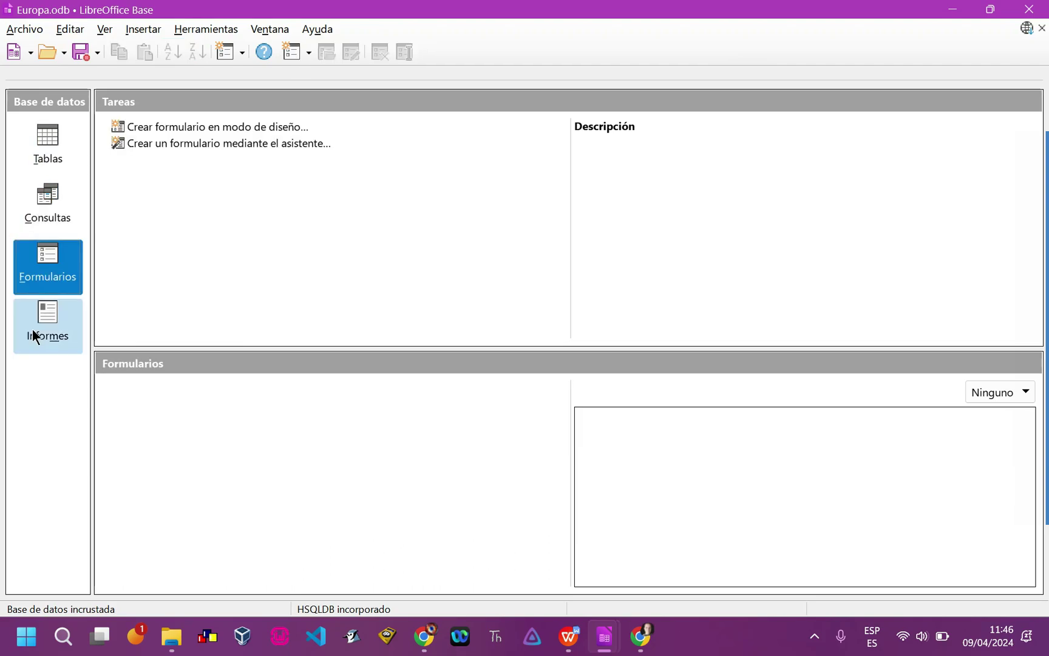
pyautogui.click(33, 213)
pyautogui.click(28, 325)
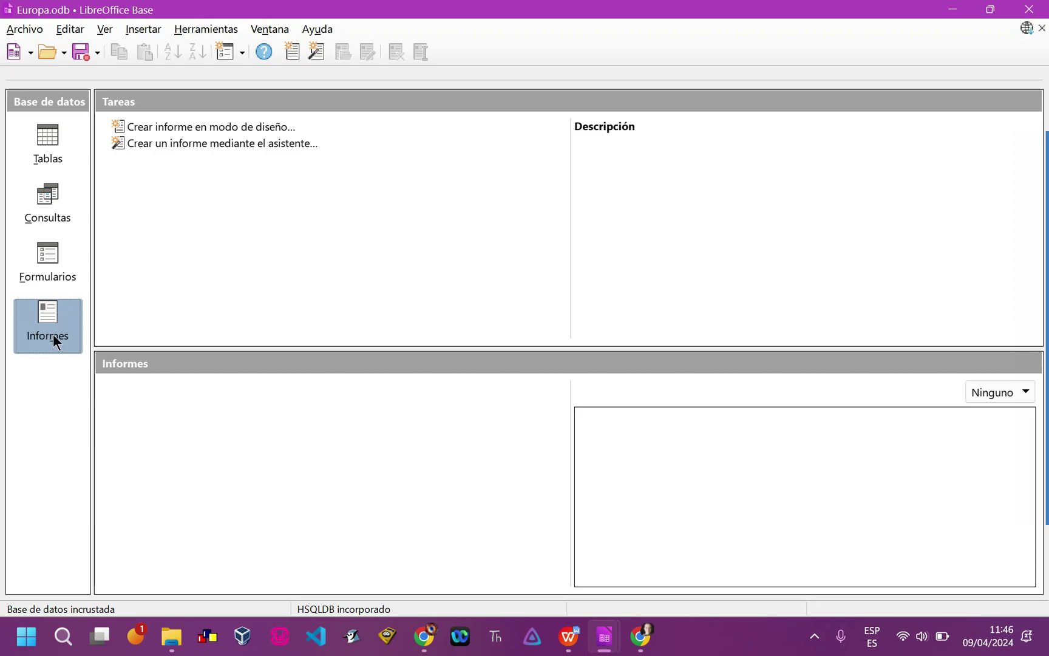
pyautogui.click(198, 142)
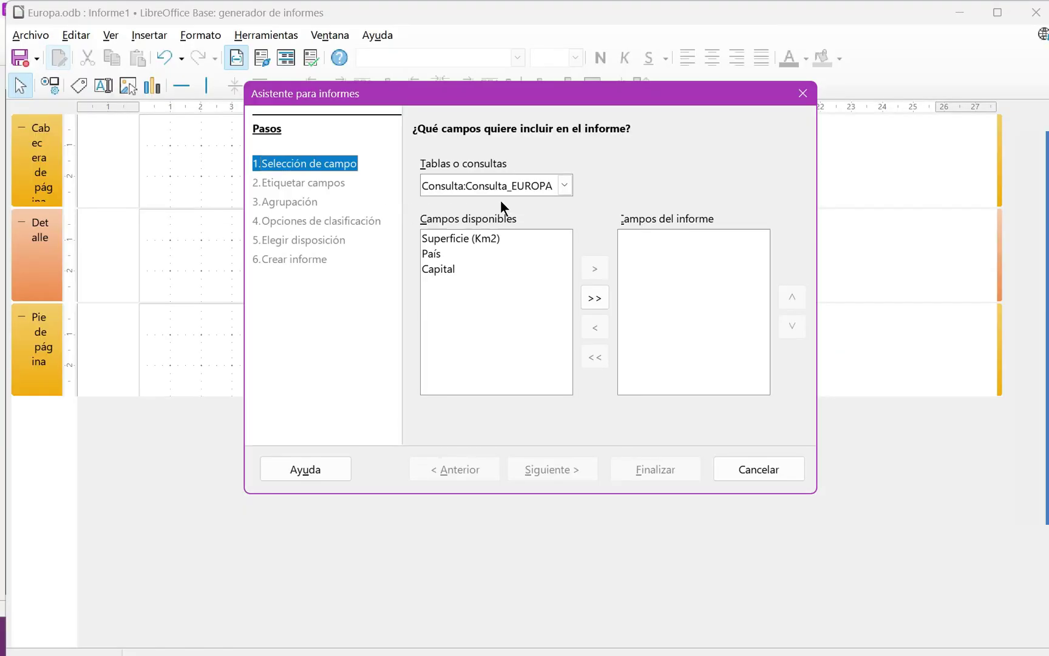
pyautogui.click(565, 186)
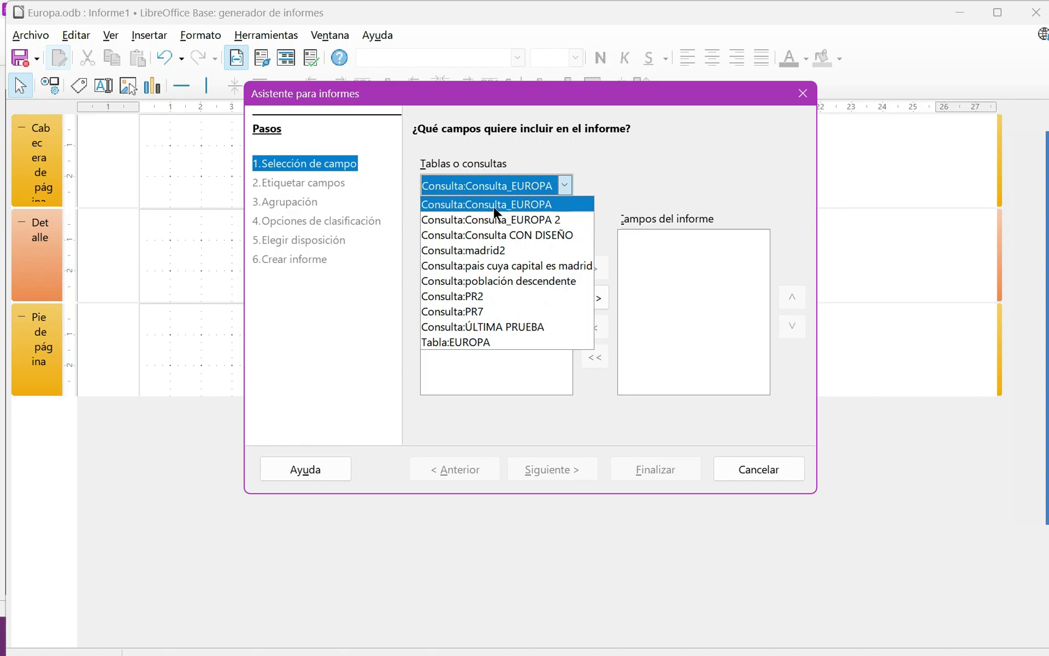
pyautogui.click(465, 342)
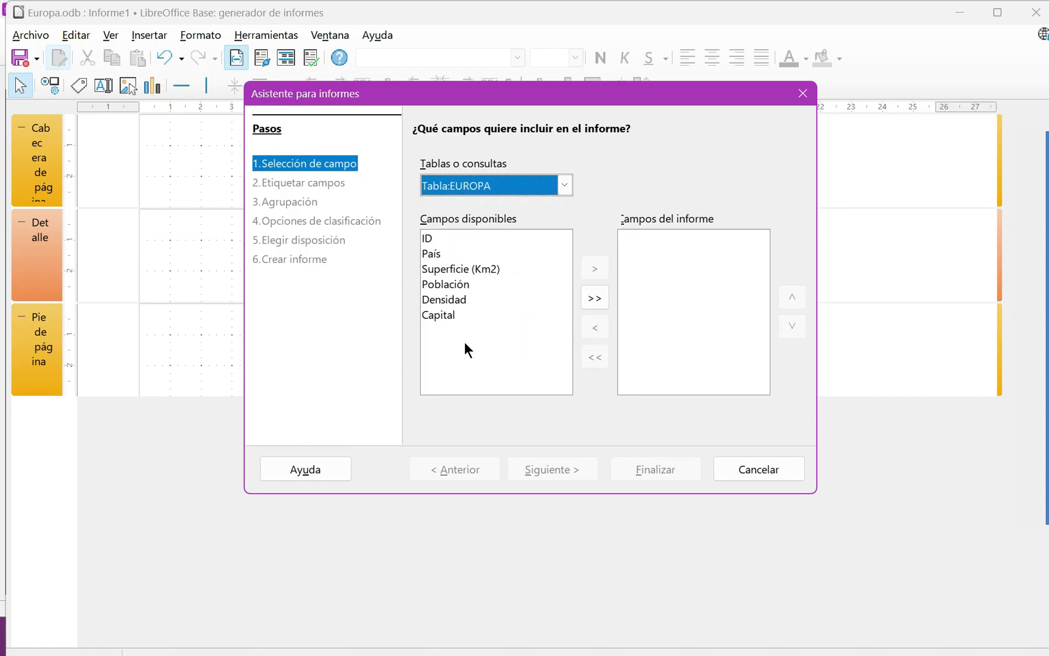
pyautogui.click(565, 185)
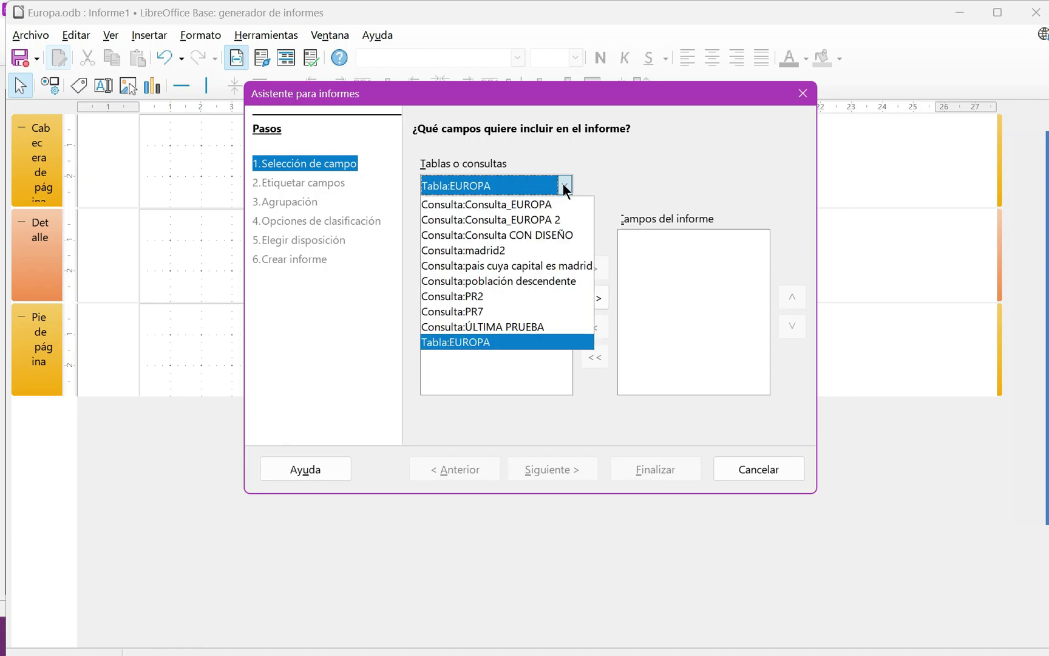
pyautogui.click(454, 326)
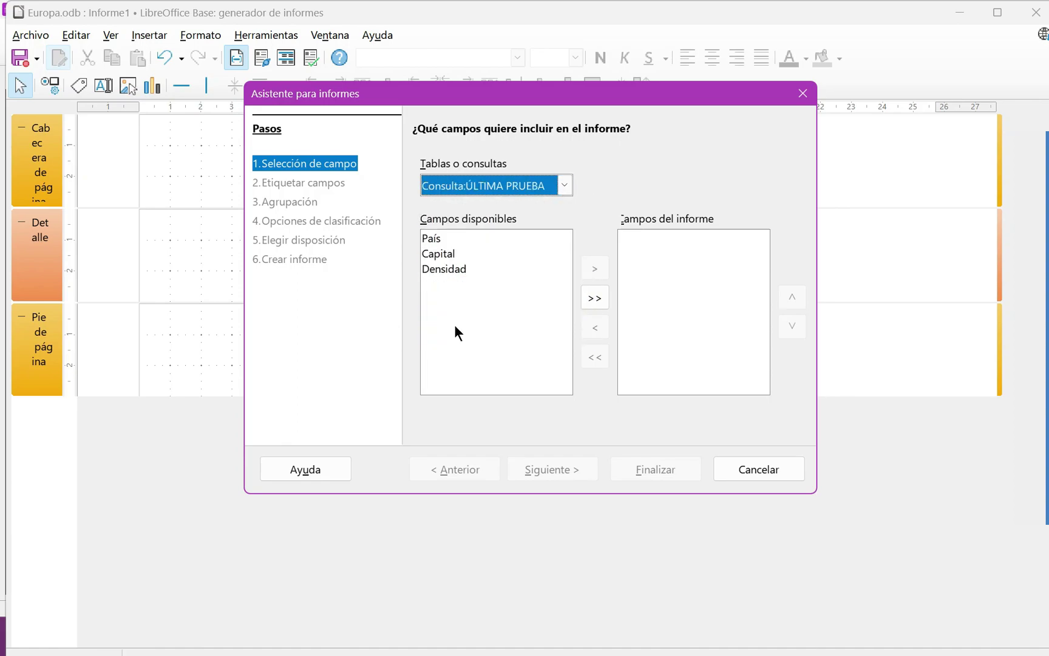
pyautogui.click(595, 298)
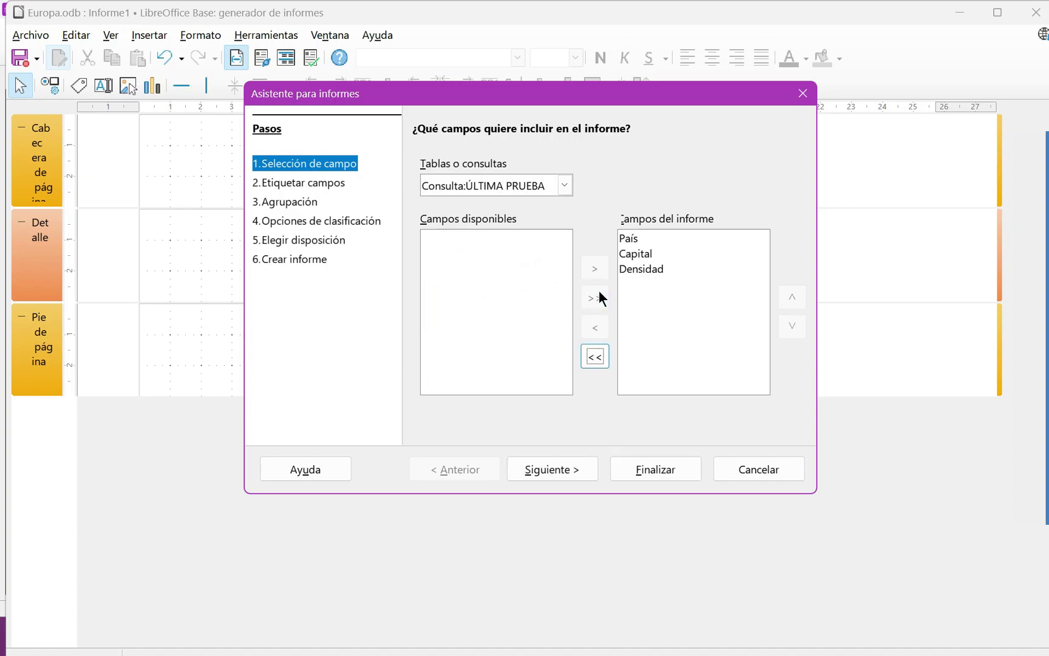
pyautogui.click(543, 472)
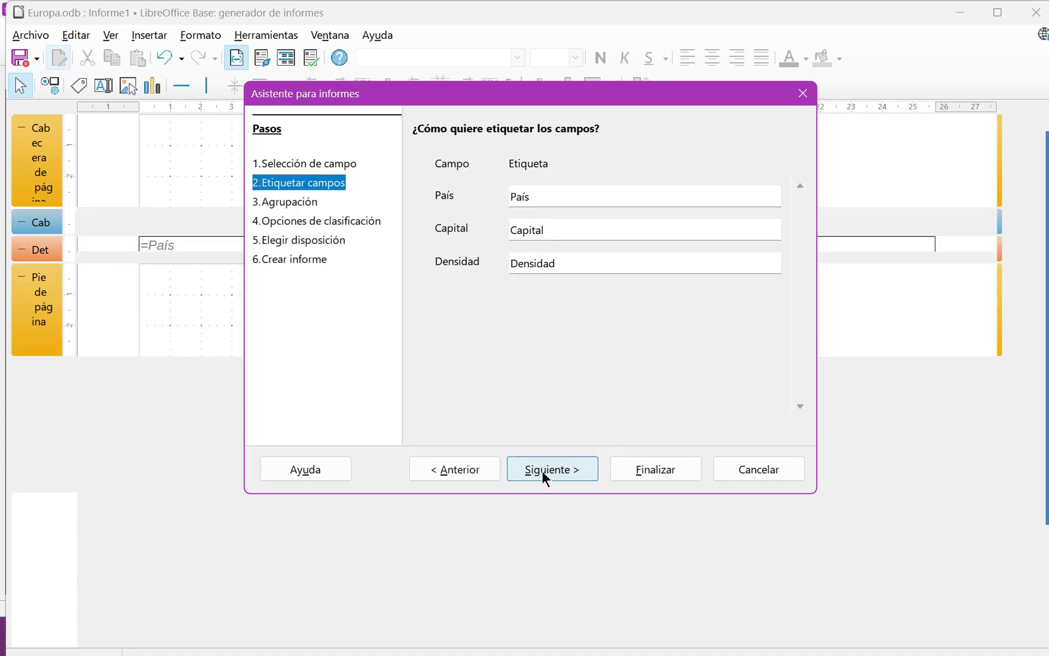
# Keep the default field labels and add País as the report's grouping level
pyautogui.click(544, 195)
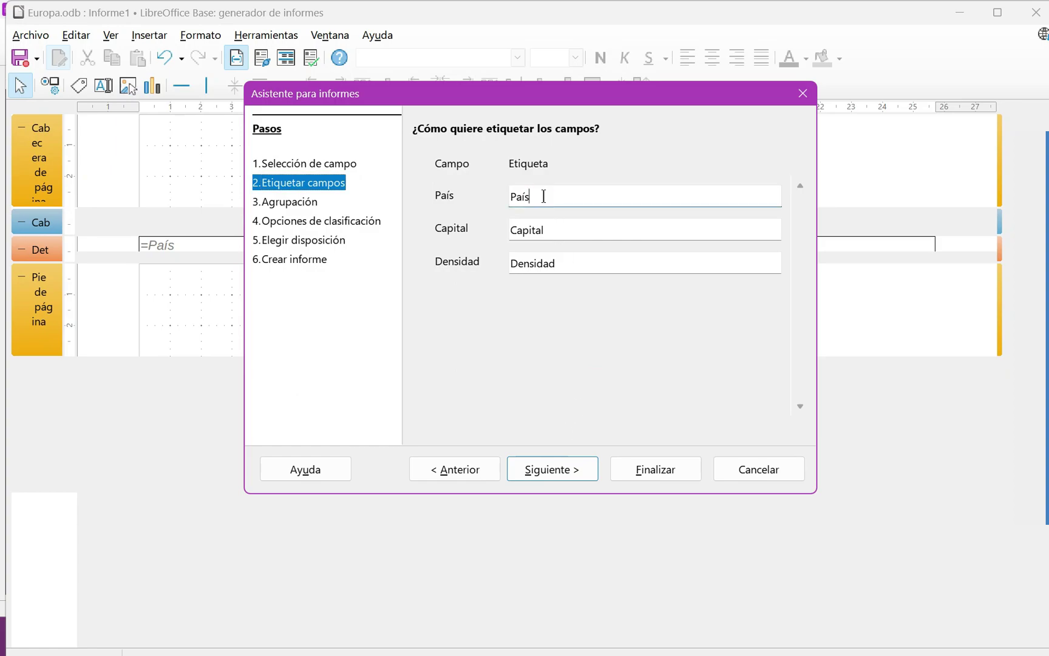
pyautogui.click(551, 476)
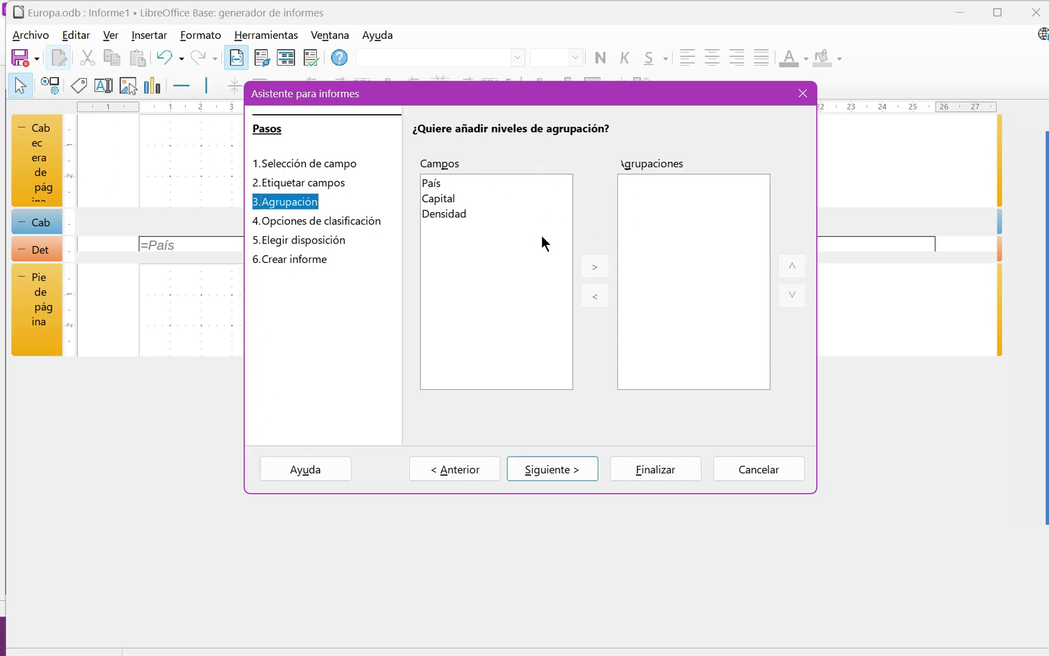
pyautogui.click(429, 184)
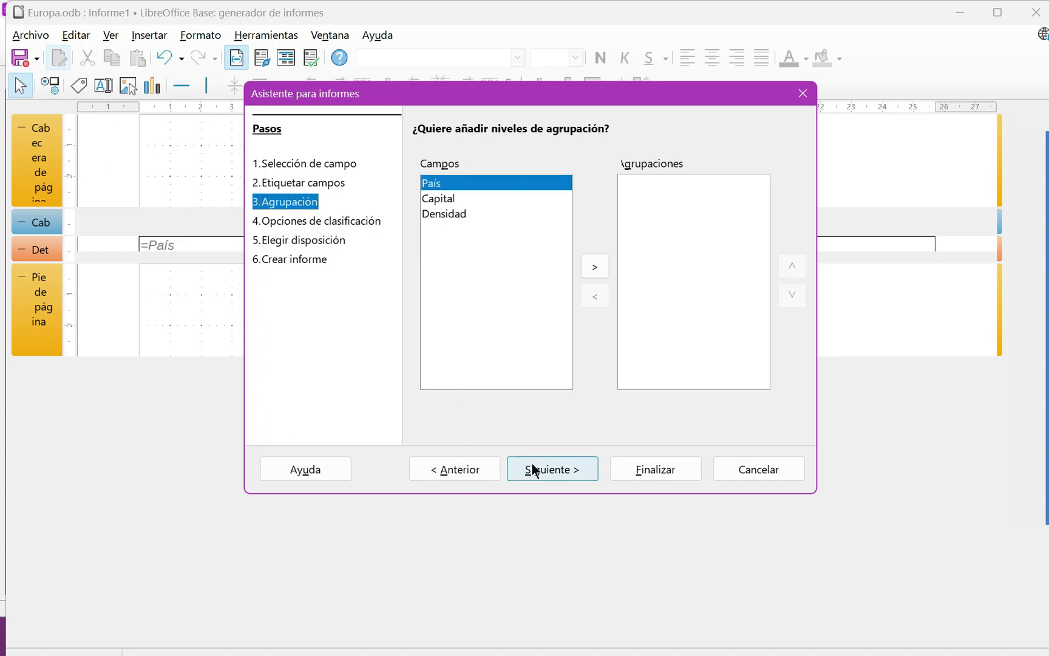
pyautogui.click(592, 266)
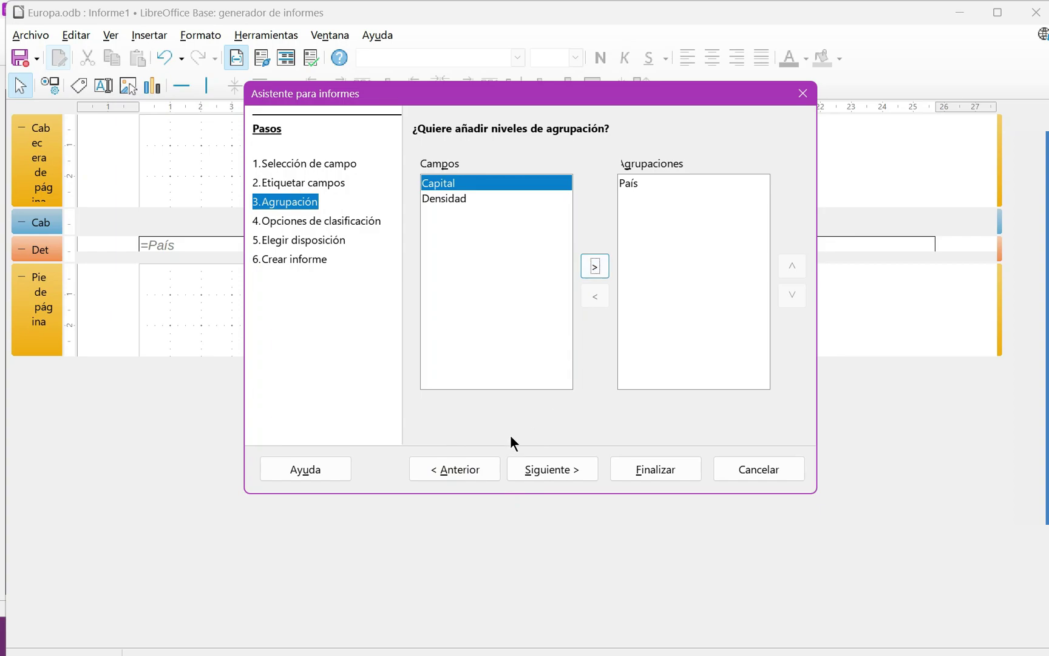
pyautogui.click(537, 469)
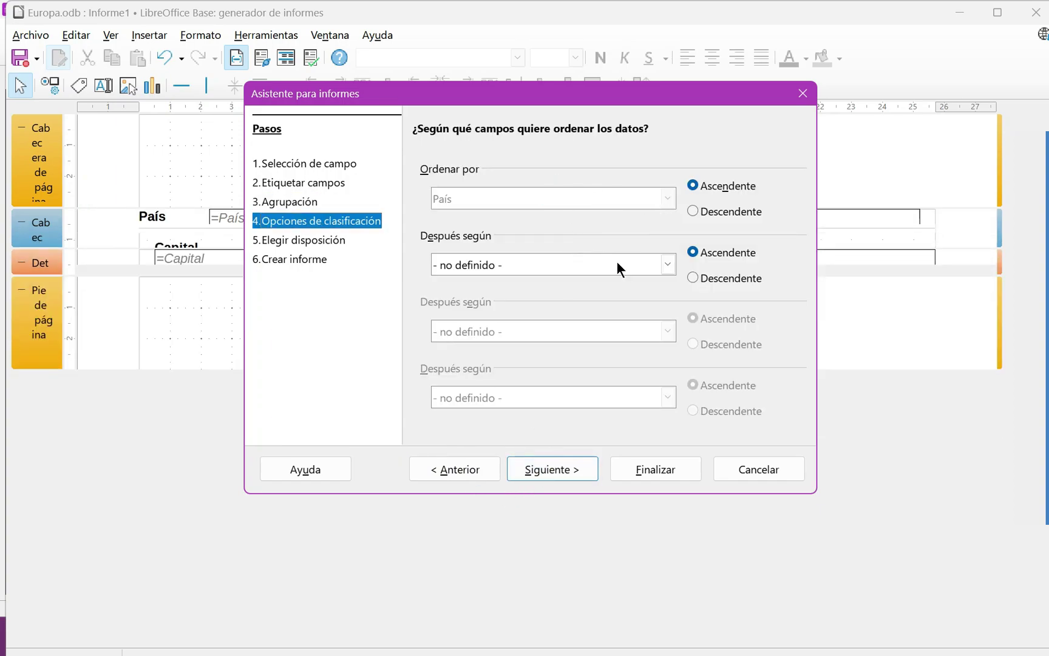
# Keep País ascending as the report's only sort criterion, leaving the second sort field undefined
pyautogui.click(668, 264)
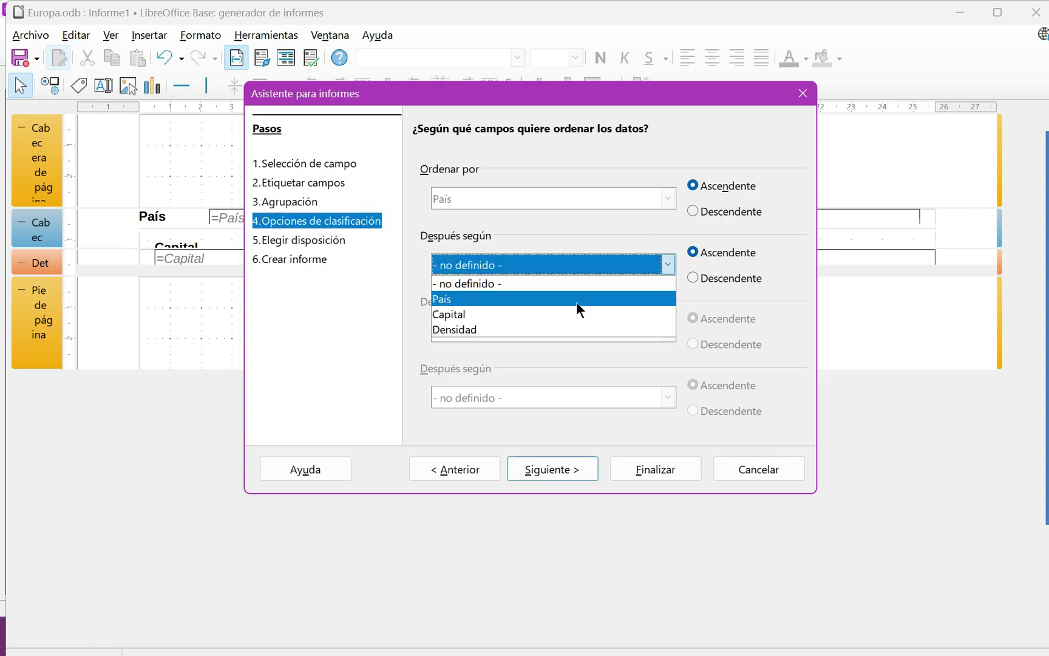
pyautogui.click(570, 463)
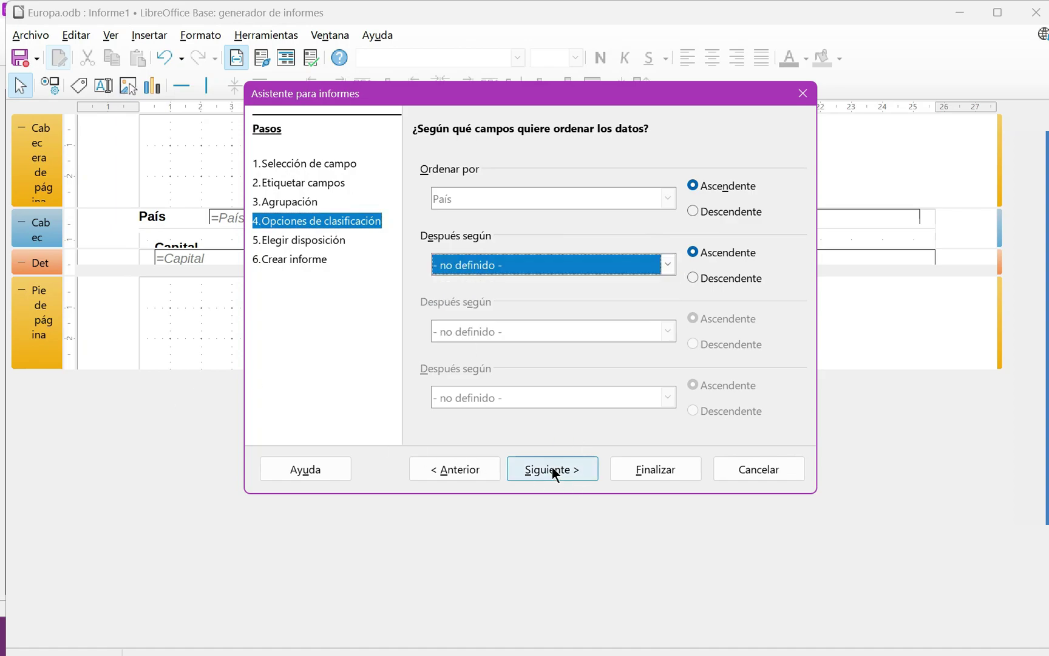
pyautogui.click(550, 469)
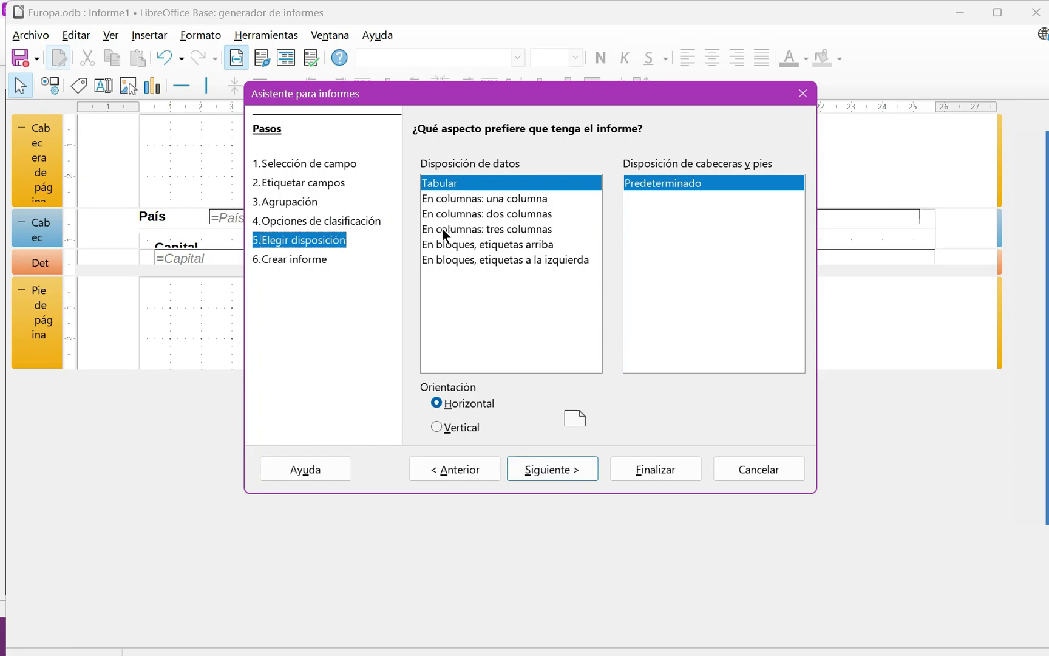
# Choose the single-column data layout (En columnas: una columna) and create the dynamic report ÚLTIMA PRUEBA immediately
pyautogui.click(479, 200)
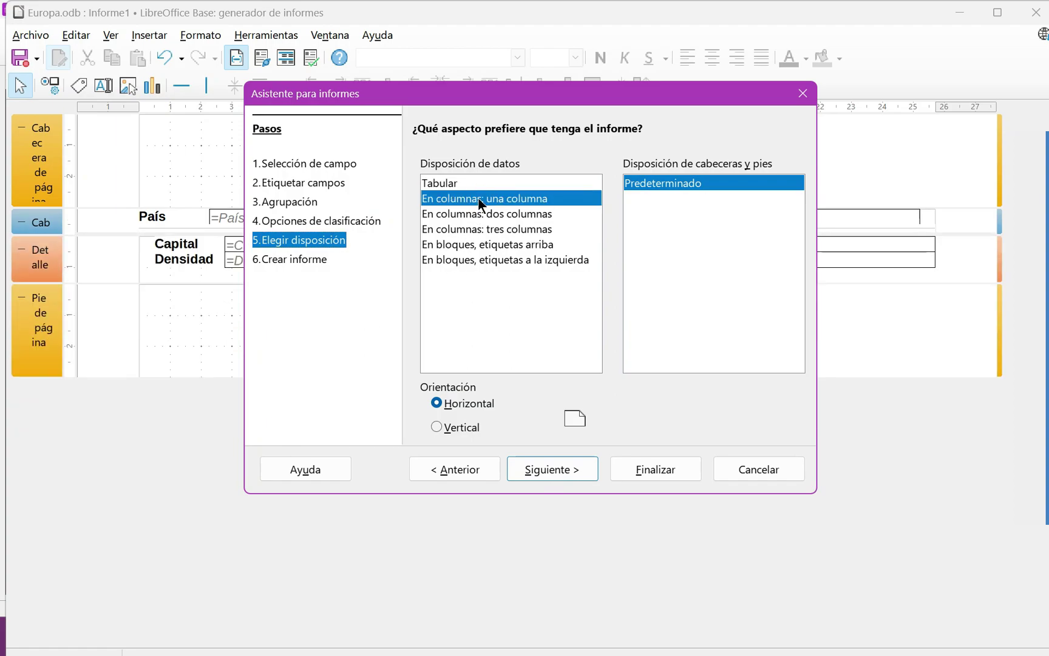
pyautogui.click(545, 475)
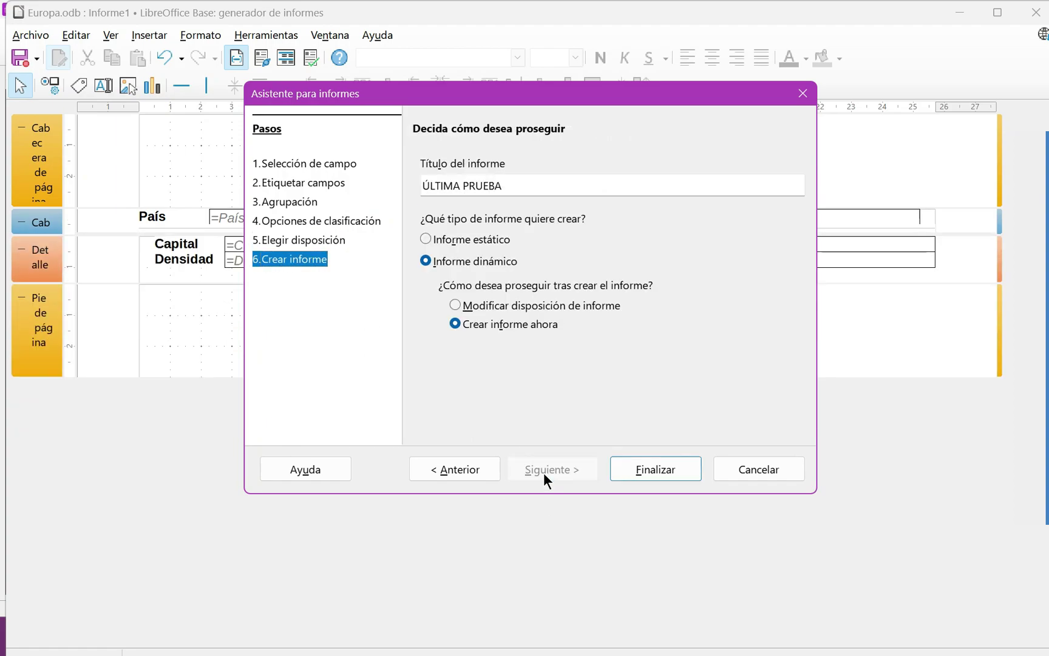
pyautogui.click(648, 465)
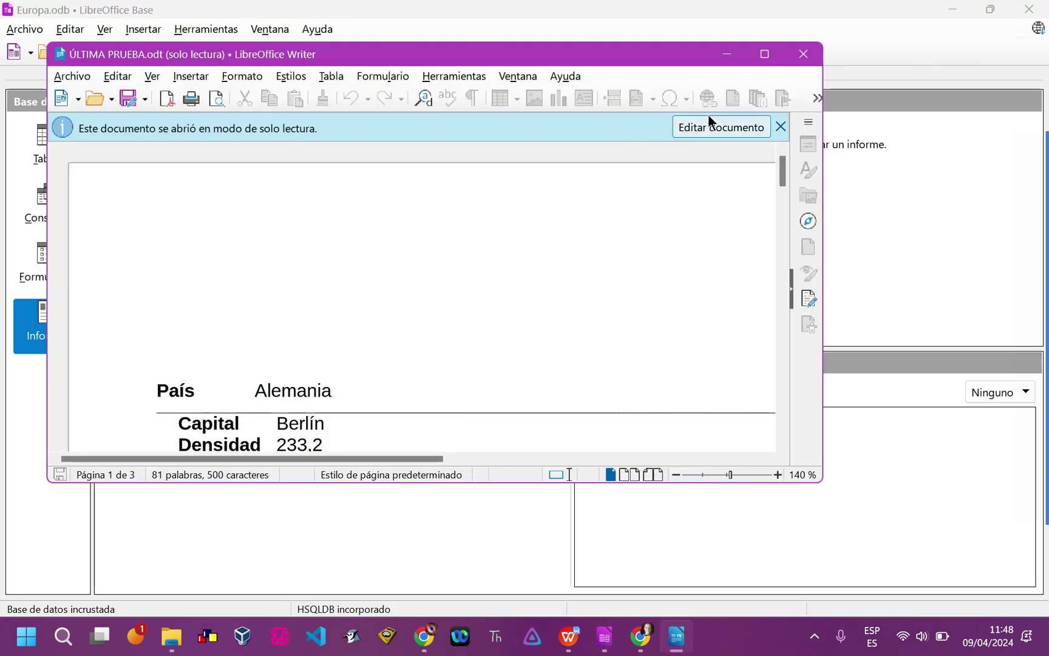
# Examine how the ÚLTIMA PRUEBA report groups capital and density under each country, and close it
pyautogui.click(765, 54)
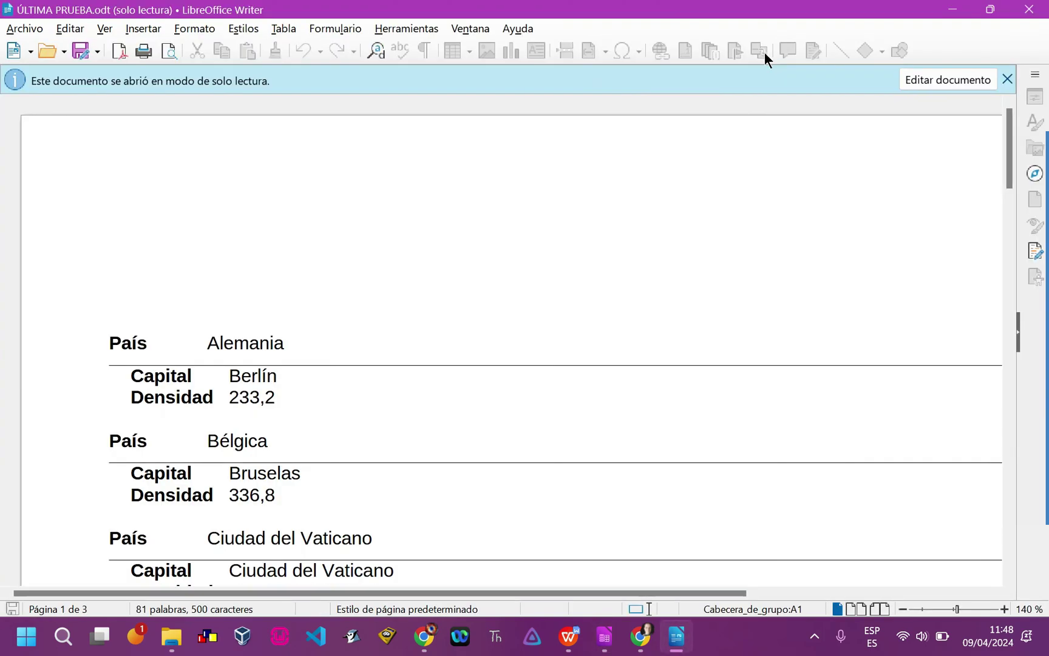
pyautogui.scroll(-5, 364, 324)
pyautogui.scroll(-7, 359, 330)
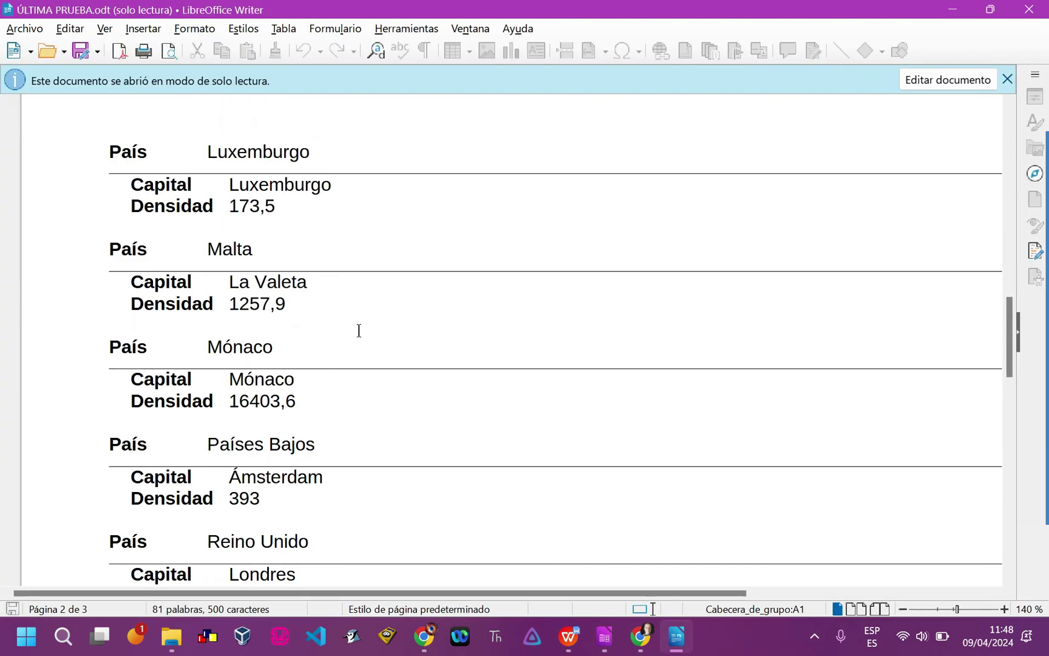
pyautogui.scroll(12, 359, 328)
pyautogui.scroll(-2, 312, 351)
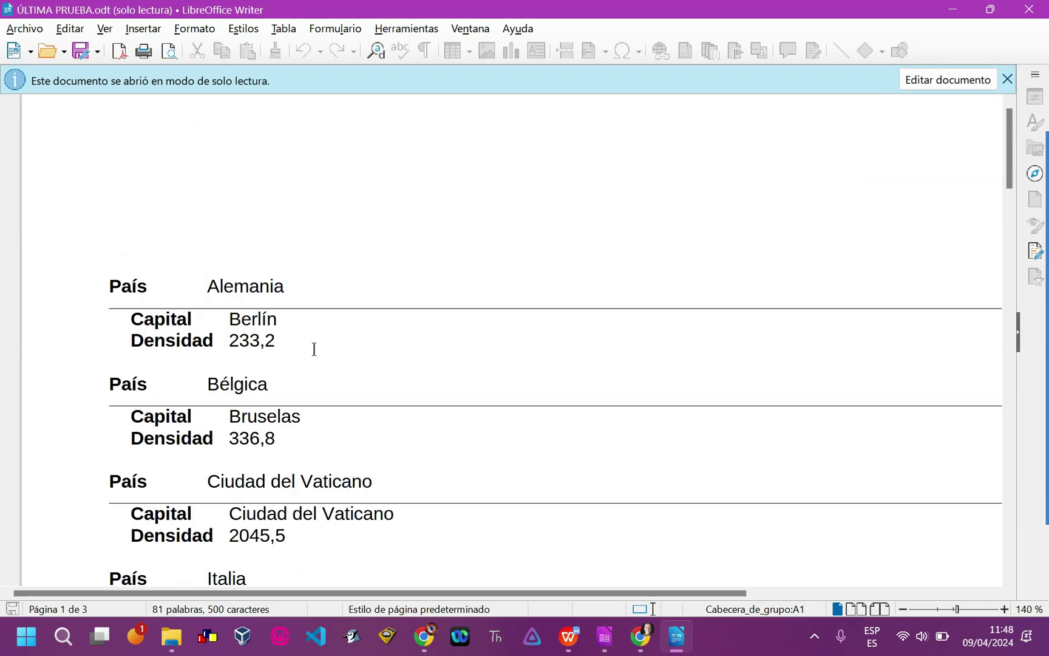
pyautogui.doubleClick(126, 231)
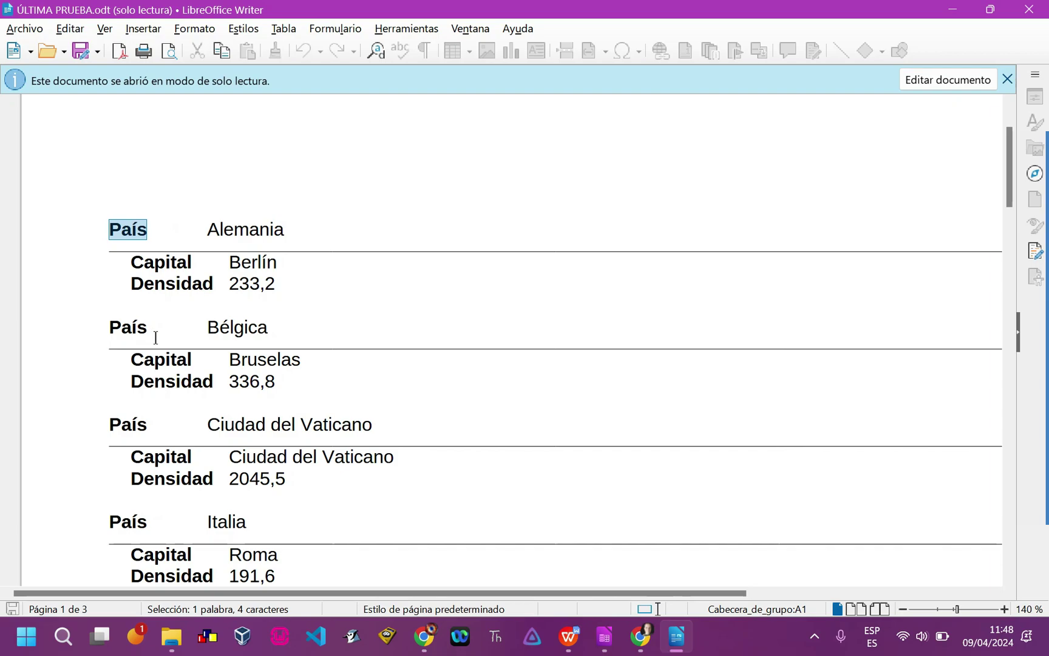
pyautogui.scroll(-2, 155, 339)
pyautogui.moveTo(146, 239); pyautogui.dragTo(338, 257)
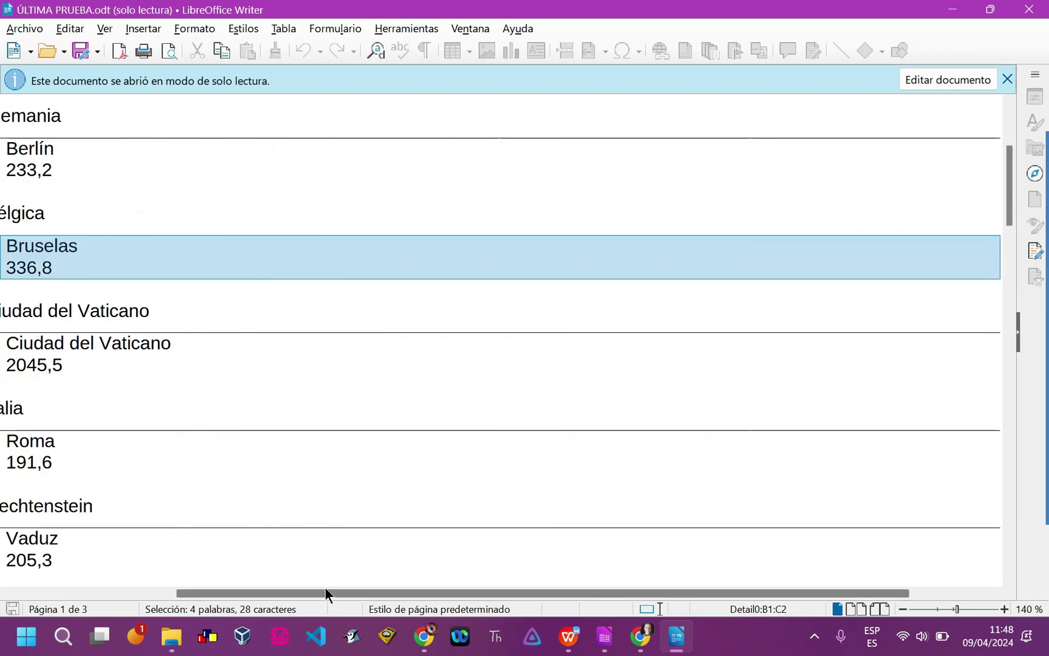
pyautogui.moveTo(328, 593); pyautogui.dragTo(230, 576)
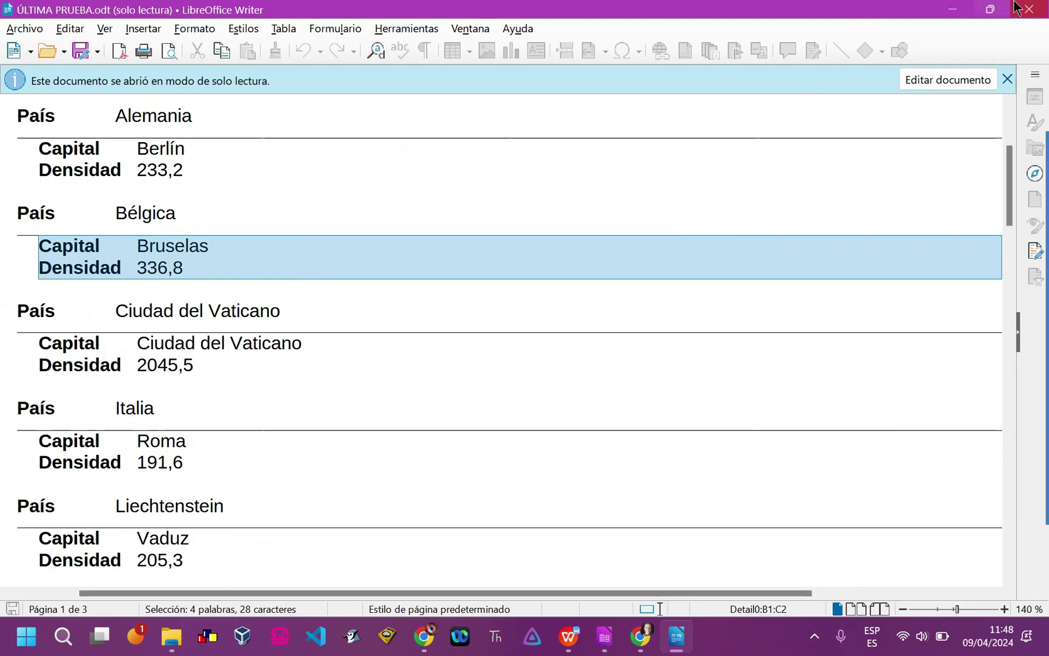
pyautogui.click(1033, 8)
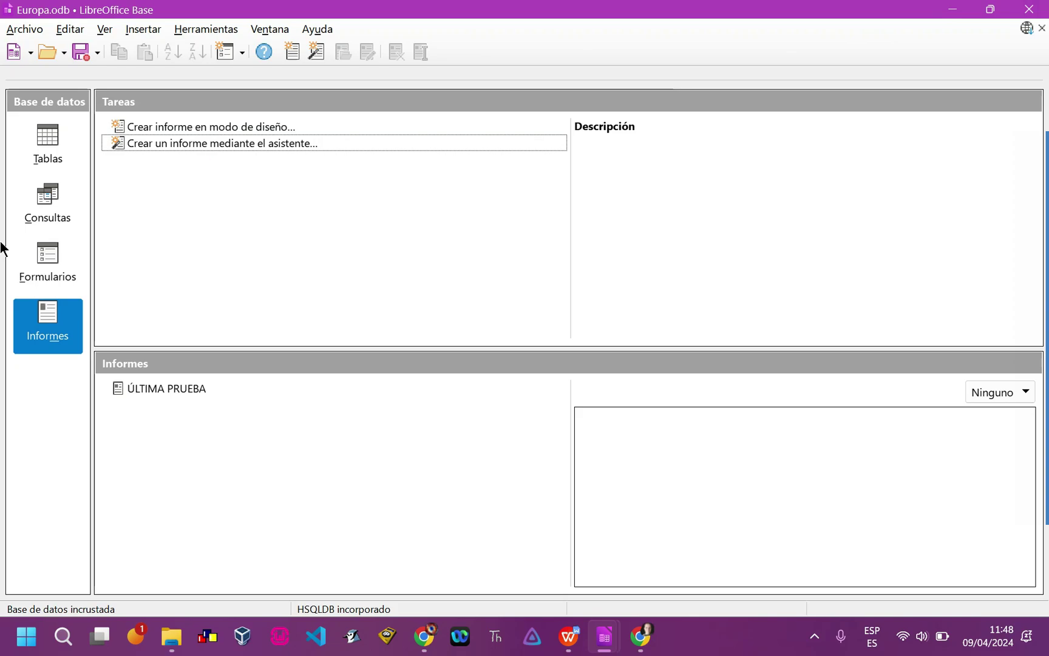
# Start a form with the wizard based on the PR7 query and include all of its fields
pyautogui.click(30, 260)
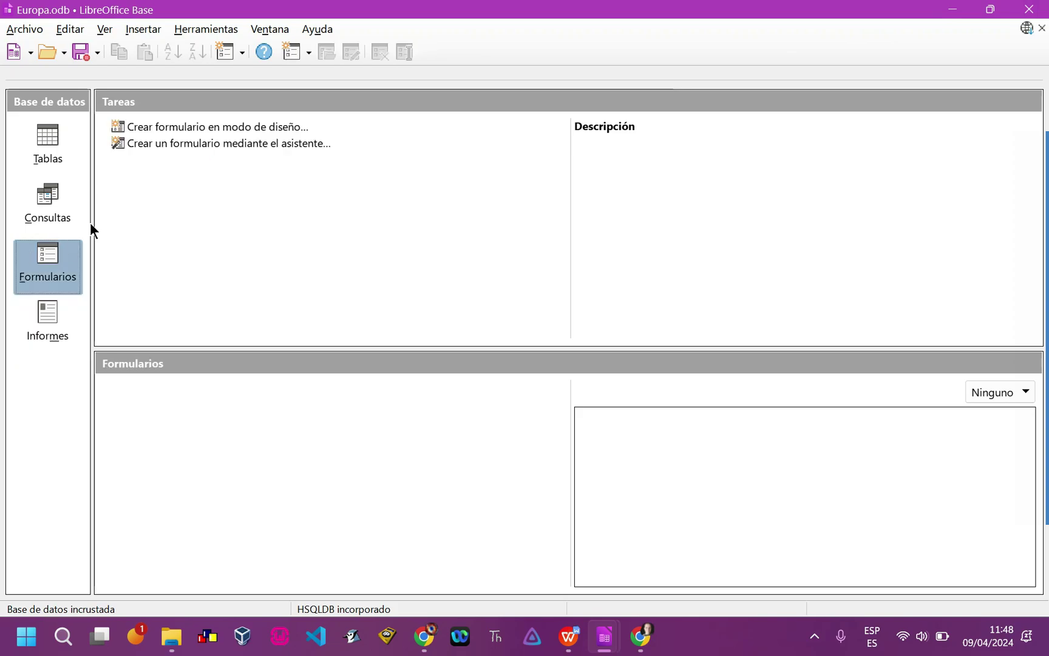
pyautogui.click(283, 148)
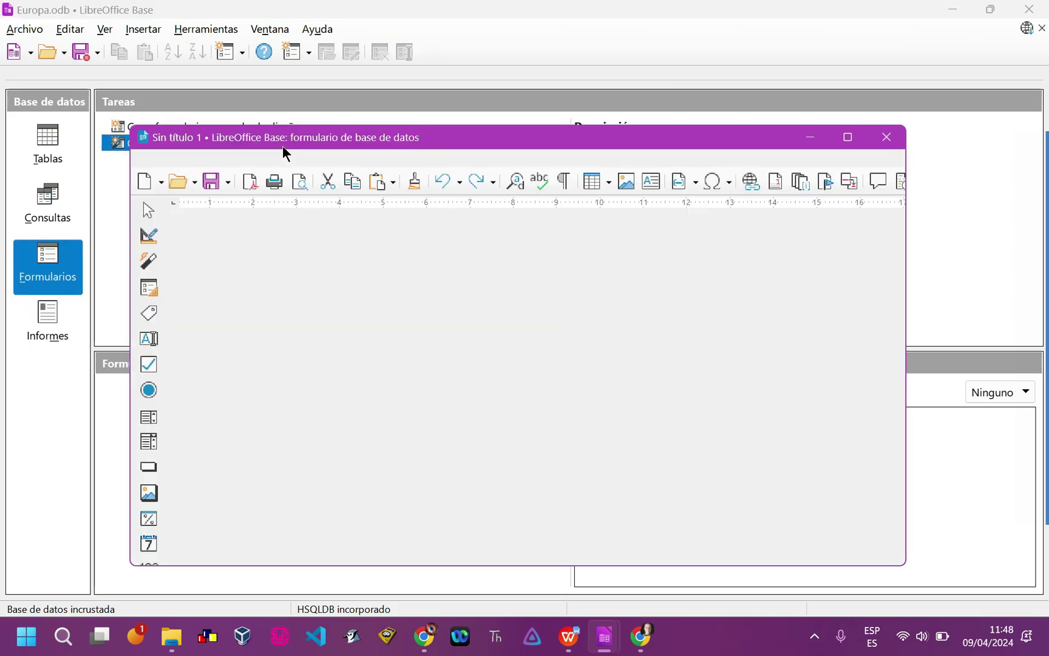
pyautogui.click(672, 283)
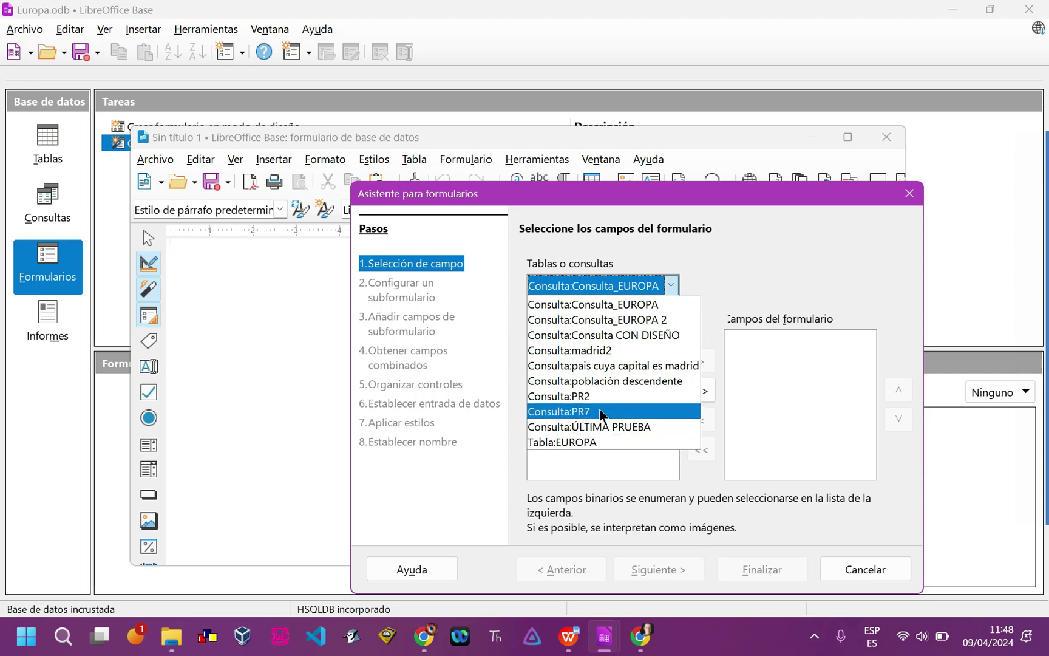
pyautogui.click(600, 411)
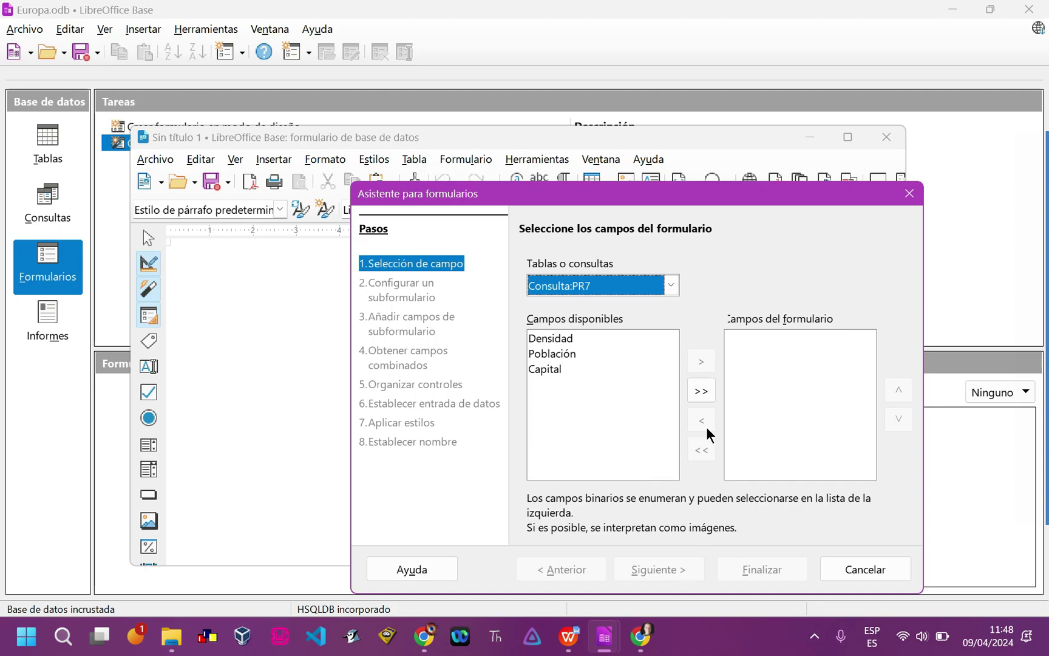
pyautogui.click(699, 392)
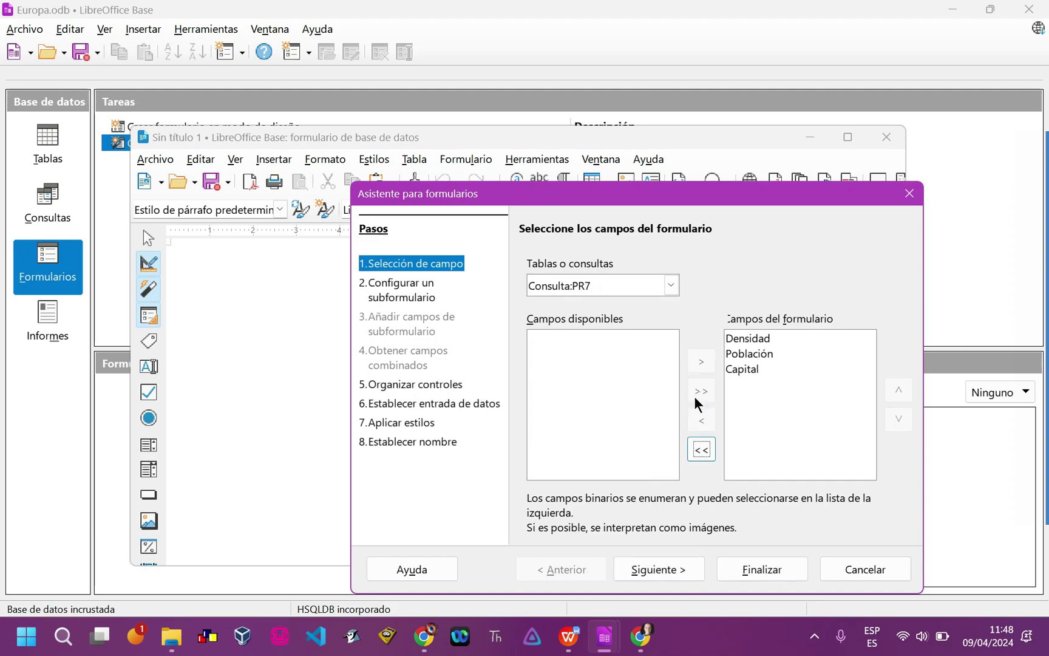
pyautogui.click(659, 567)
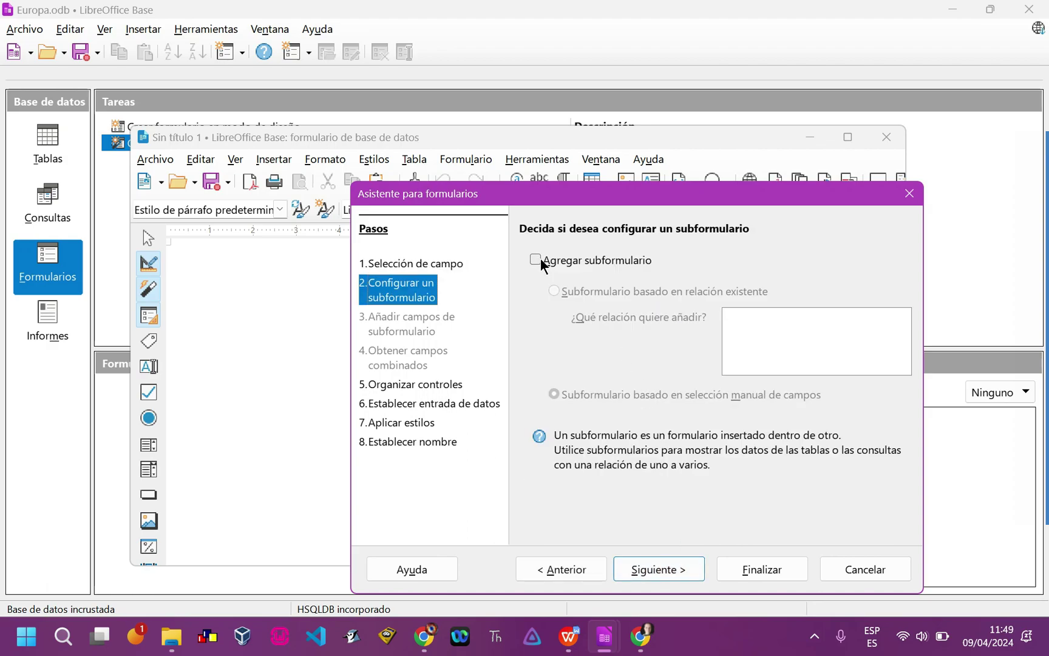
# Skip the subform, compare the main form arrangements and choose En columnas - Etiquetas a la izquierda
pyautogui.click(635, 571)
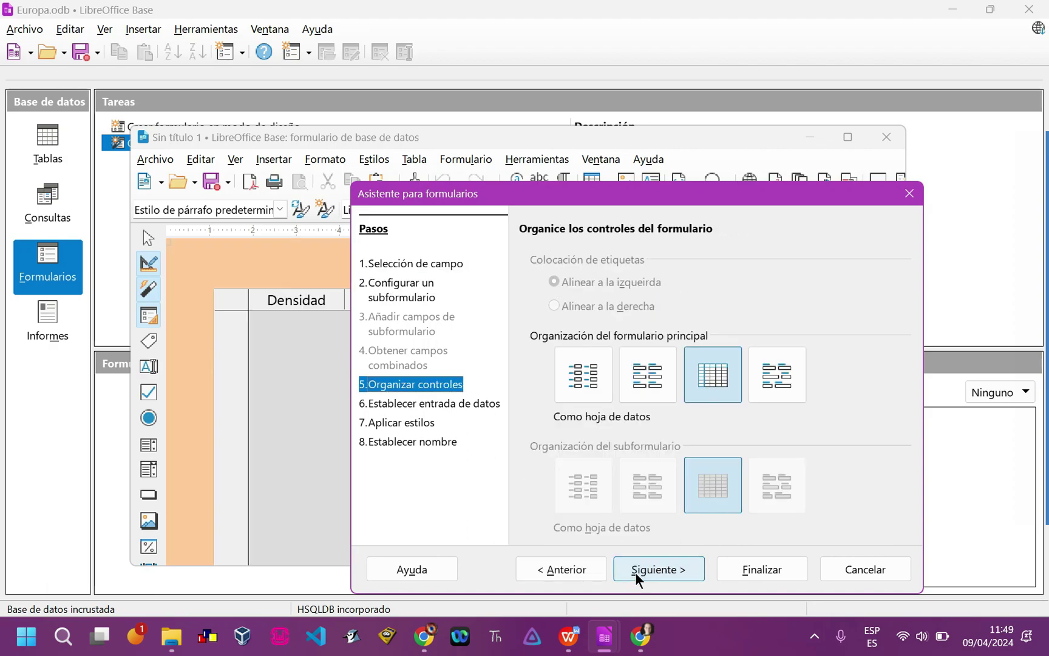
pyautogui.click(637, 381)
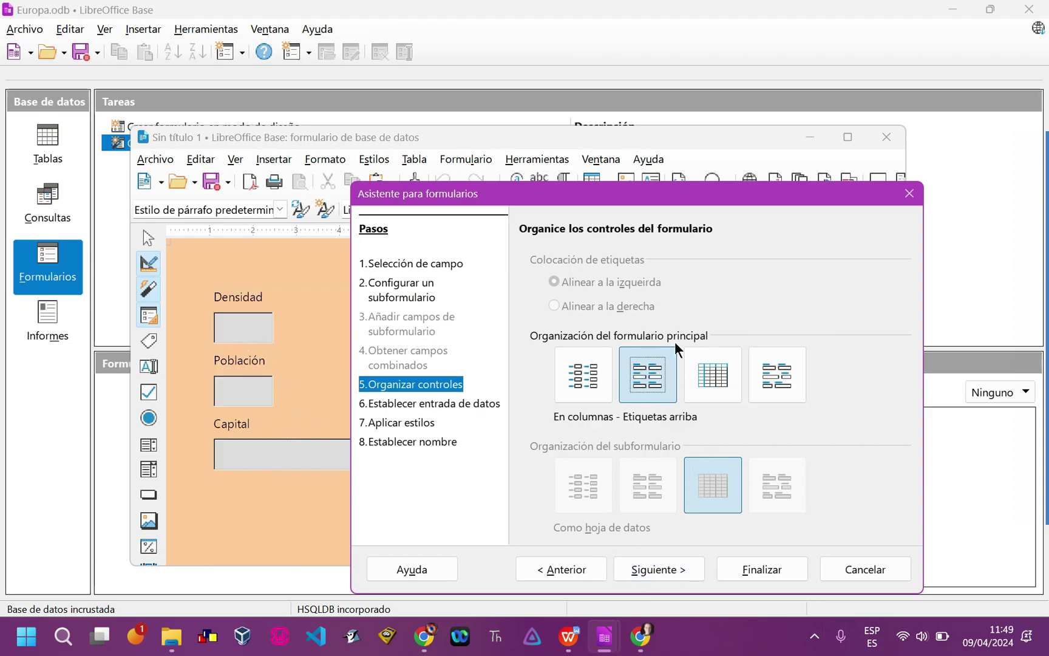
pyautogui.click(572, 393)
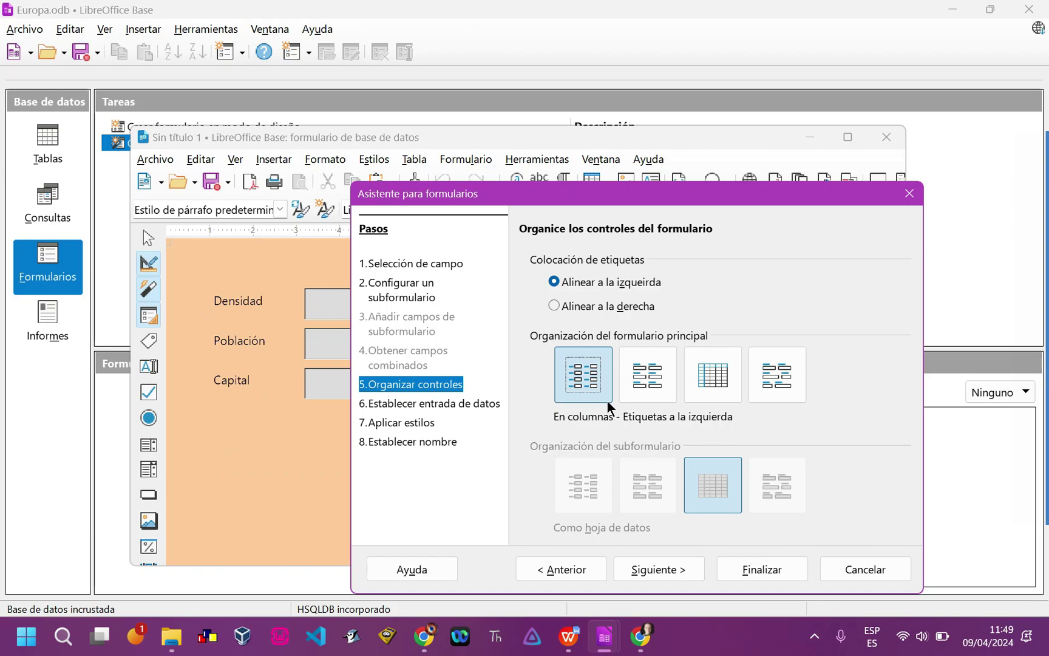
pyautogui.moveTo(599, 193); pyautogui.dragTo(766, 105)
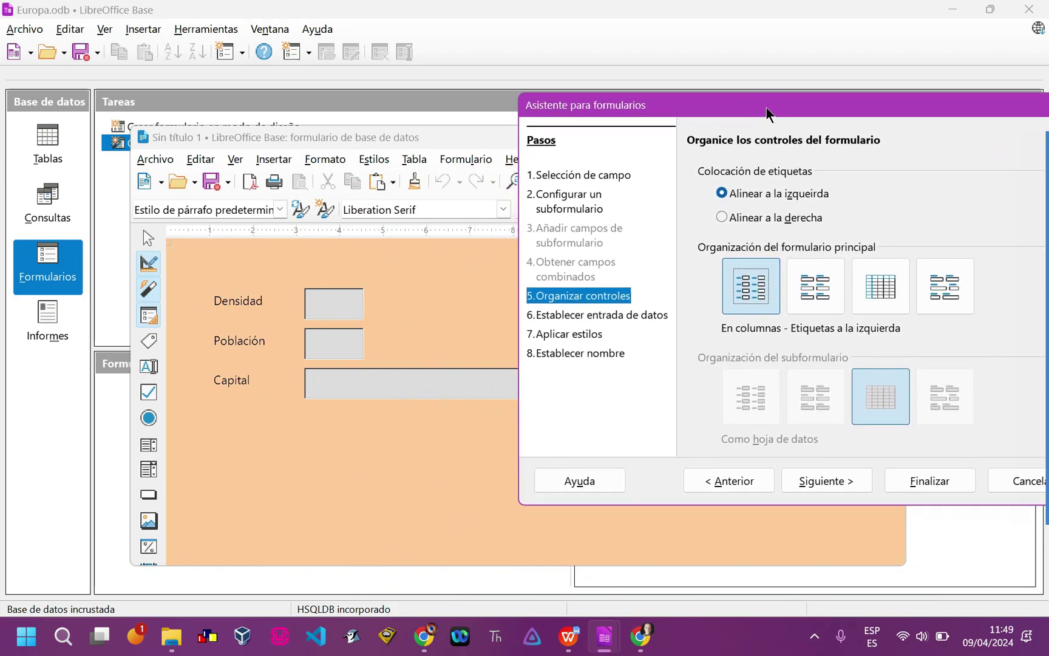
pyautogui.click(810, 293)
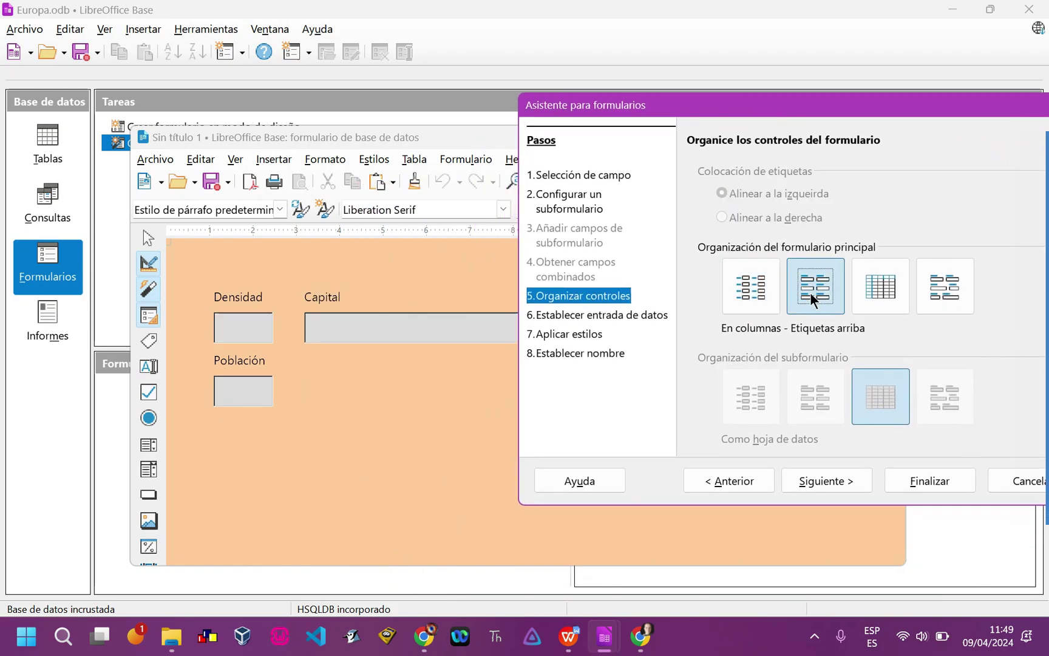
pyautogui.click(880, 295)
pyautogui.click(927, 292)
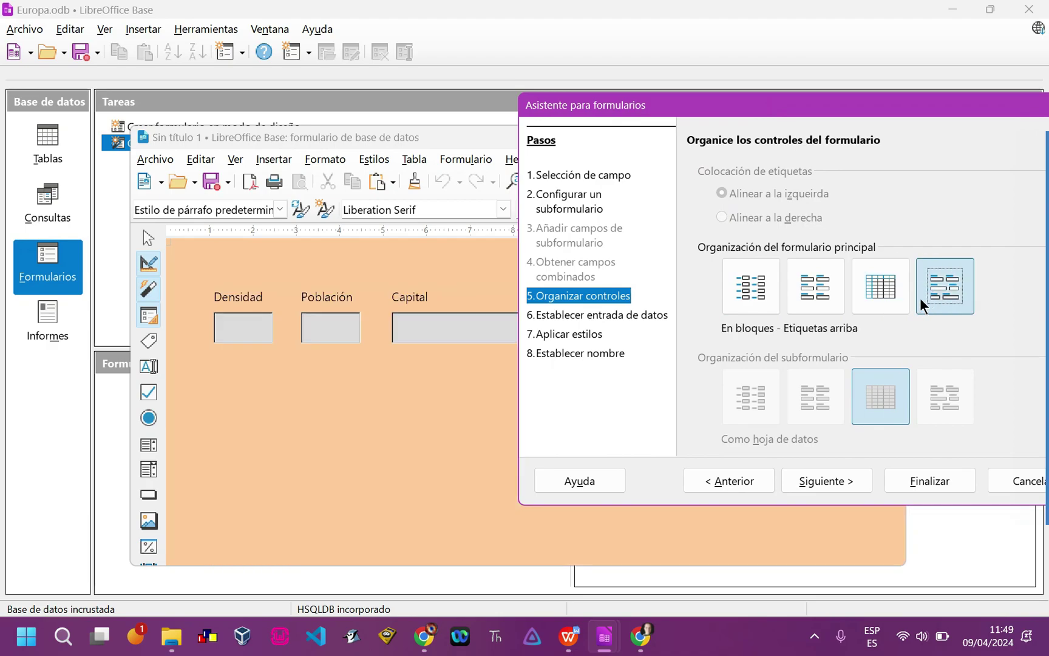
pyautogui.click(752, 290)
pyautogui.click(816, 301)
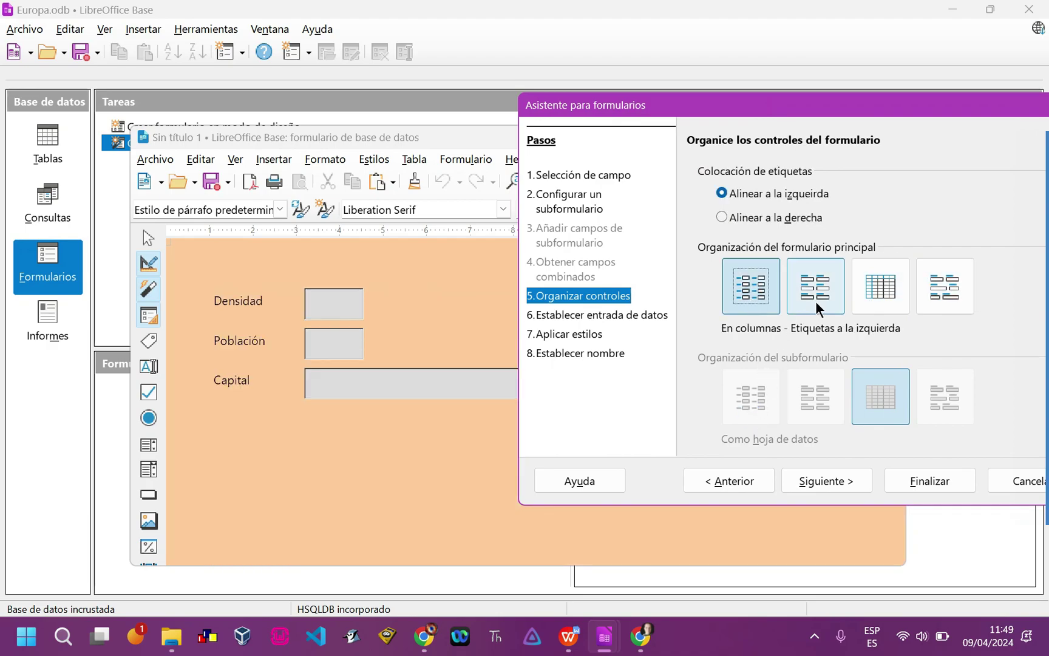
pyautogui.click(767, 297)
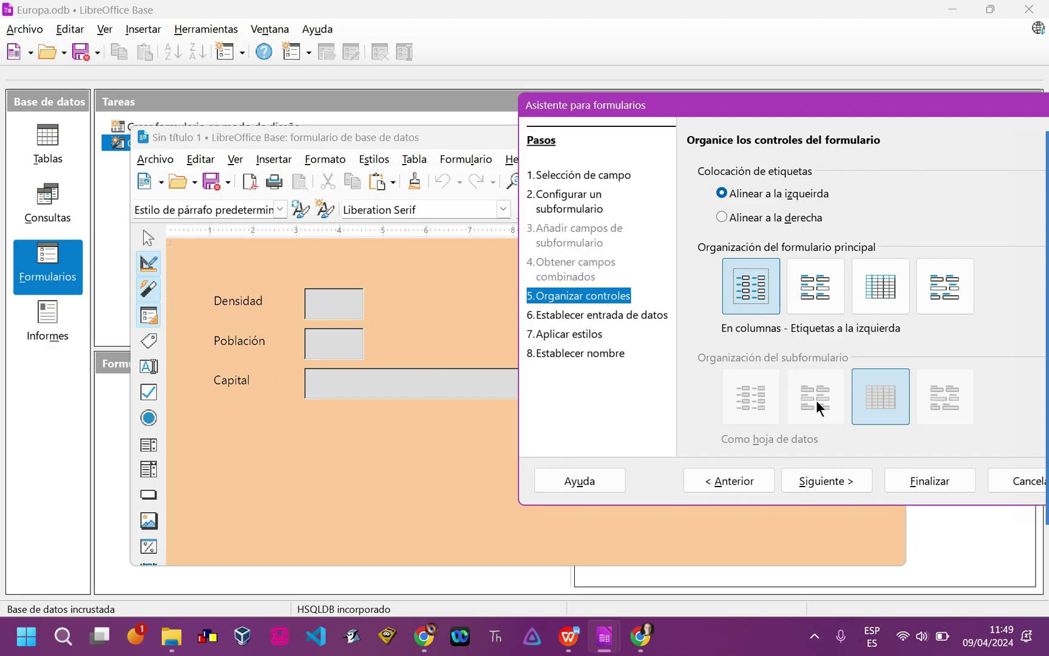
pyautogui.click(819, 482)
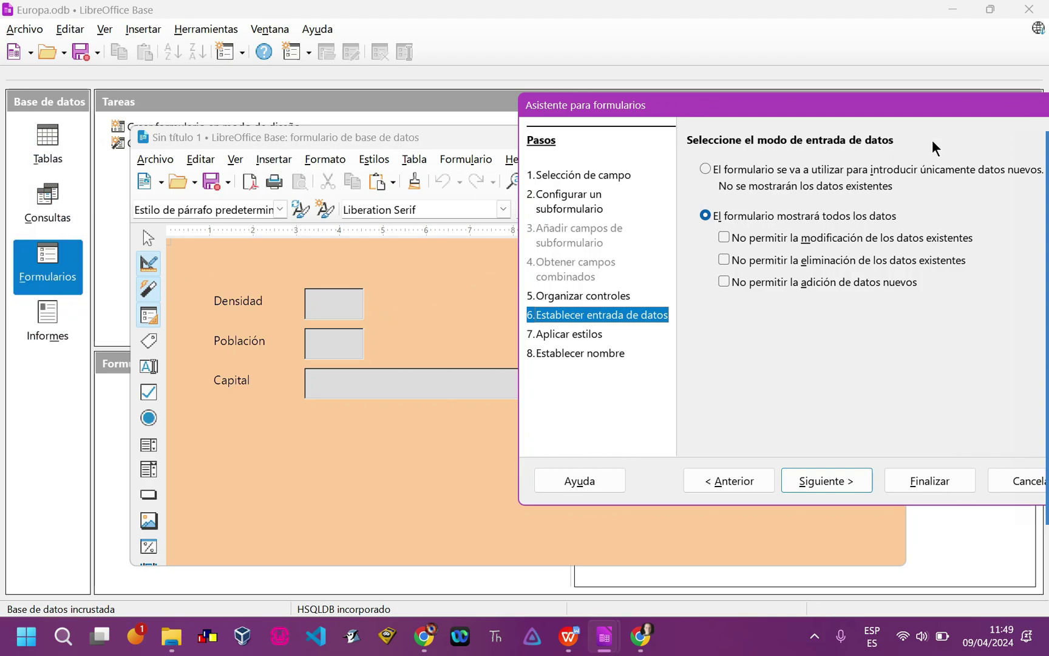
# Keep the form's data entry mode showing all data, with no restrictions on modifying, deleting or adding records
pyautogui.click(836, 110)
pyautogui.moveTo(835, 110); pyautogui.dragTo(734, 89)
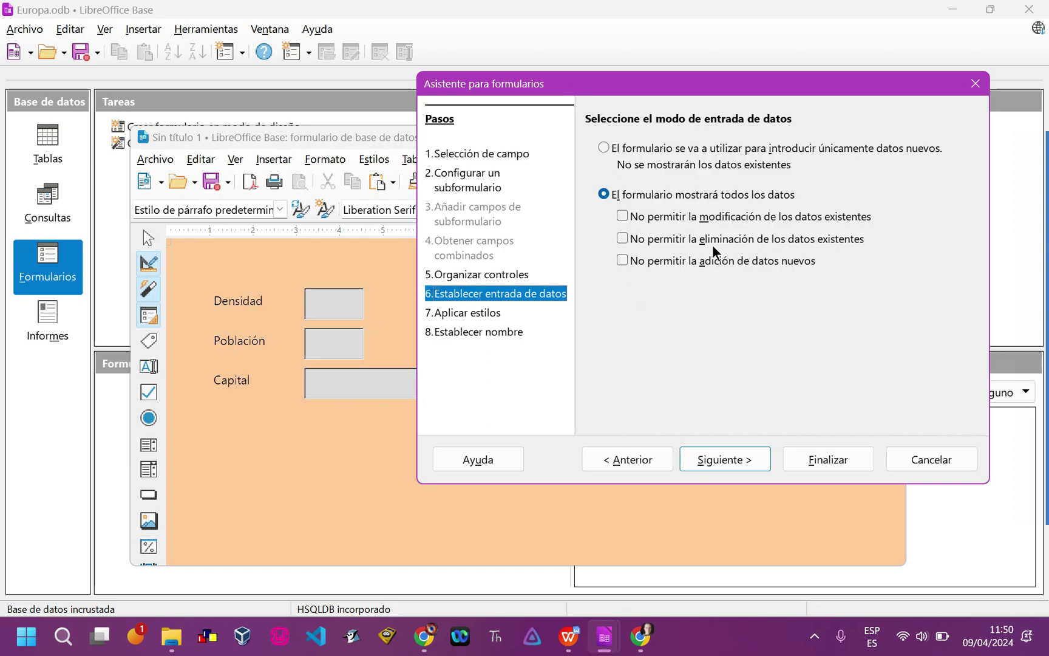
pyautogui.click(701, 463)
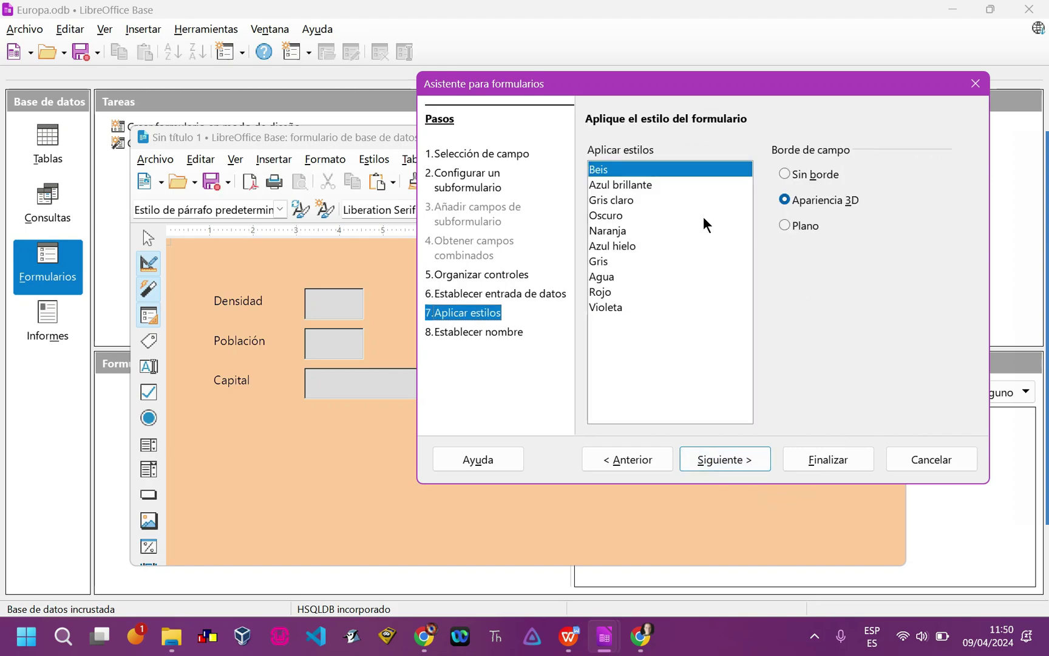
# Compare the Plano and Sin borde field borders in the form preview and keep Apariencia 3D
pyautogui.click(785, 226)
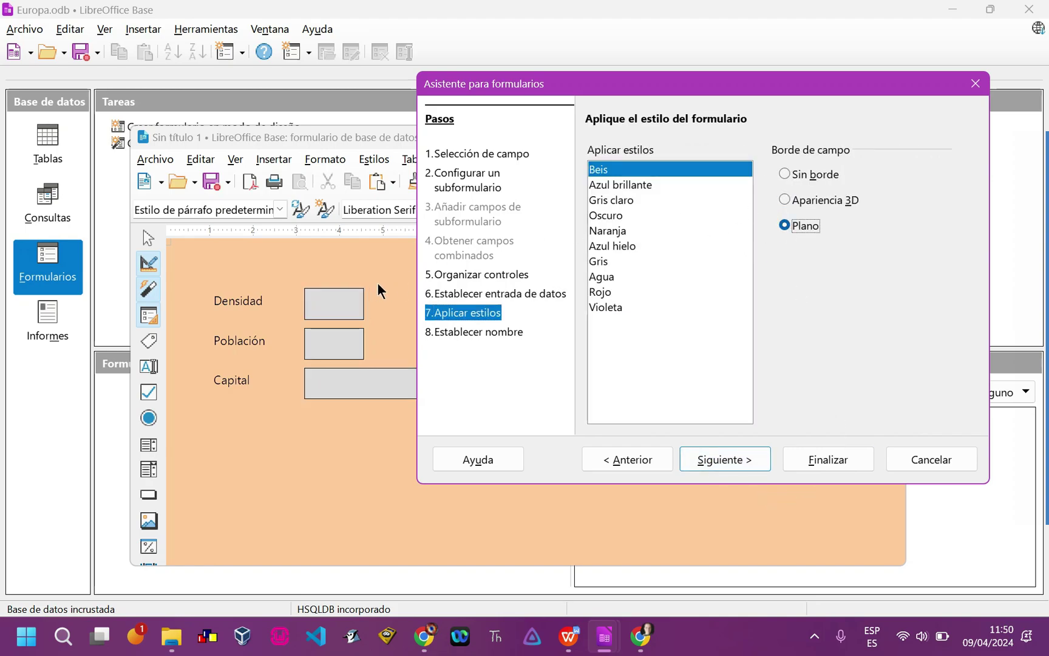
pyautogui.click(787, 173)
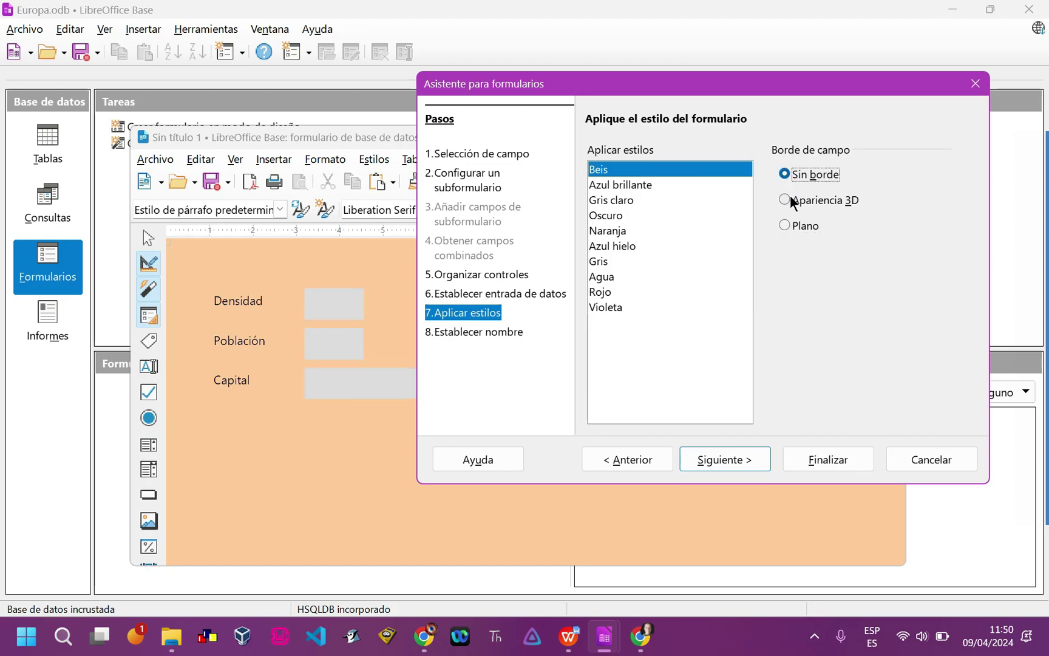
pyautogui.click(784, 200)
pyautogui.click(784, 225)
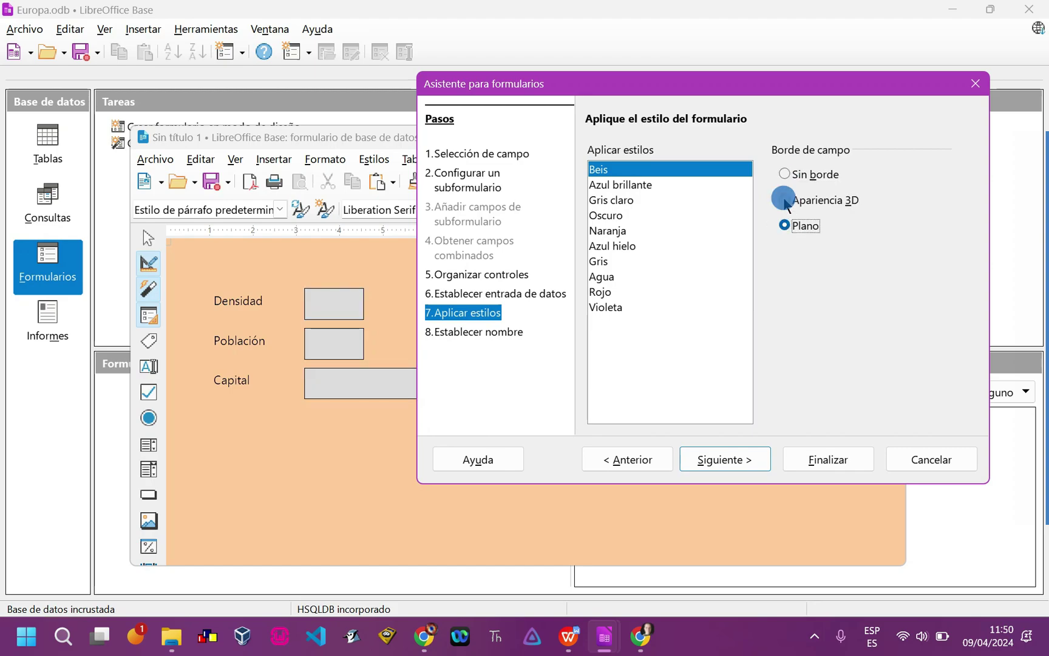
pyautogui.click(783, 199)
# Compare several form styles, such as Azul hielo, Naranja and Violeta, and apply Azul brillante
pyautogui.click(627, 246)
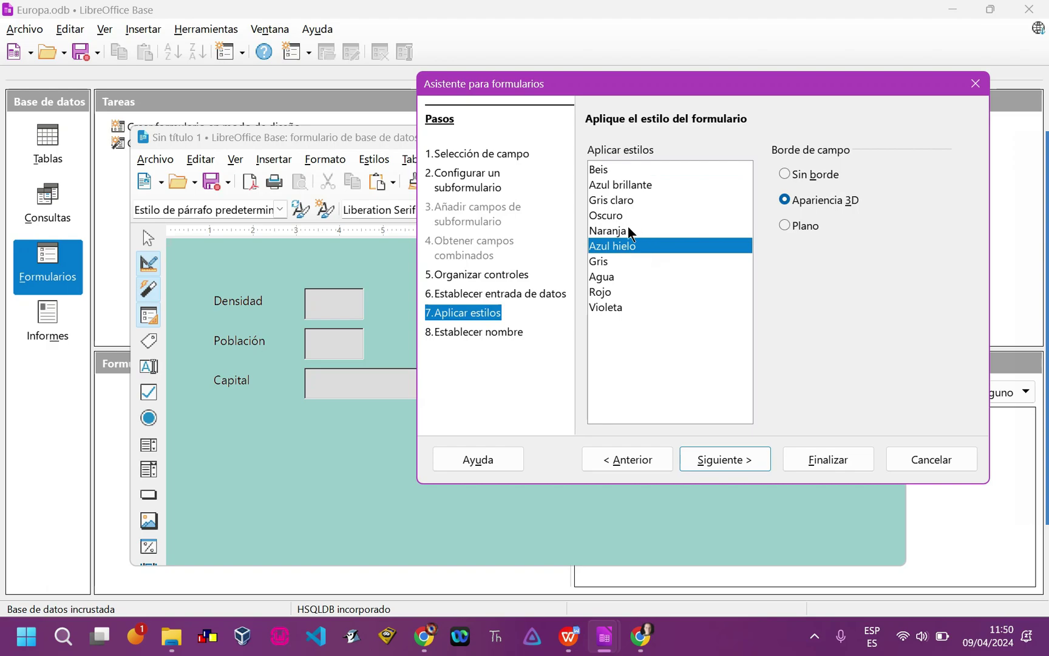
pyautogui.click(608, 231)
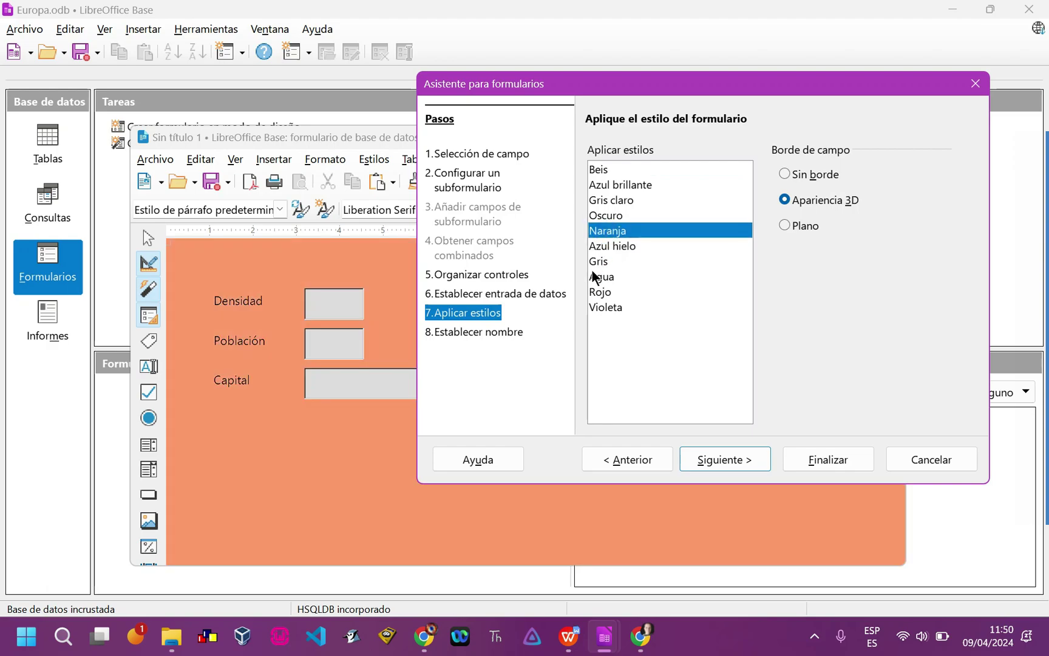
pyautogui.click(605, 309)
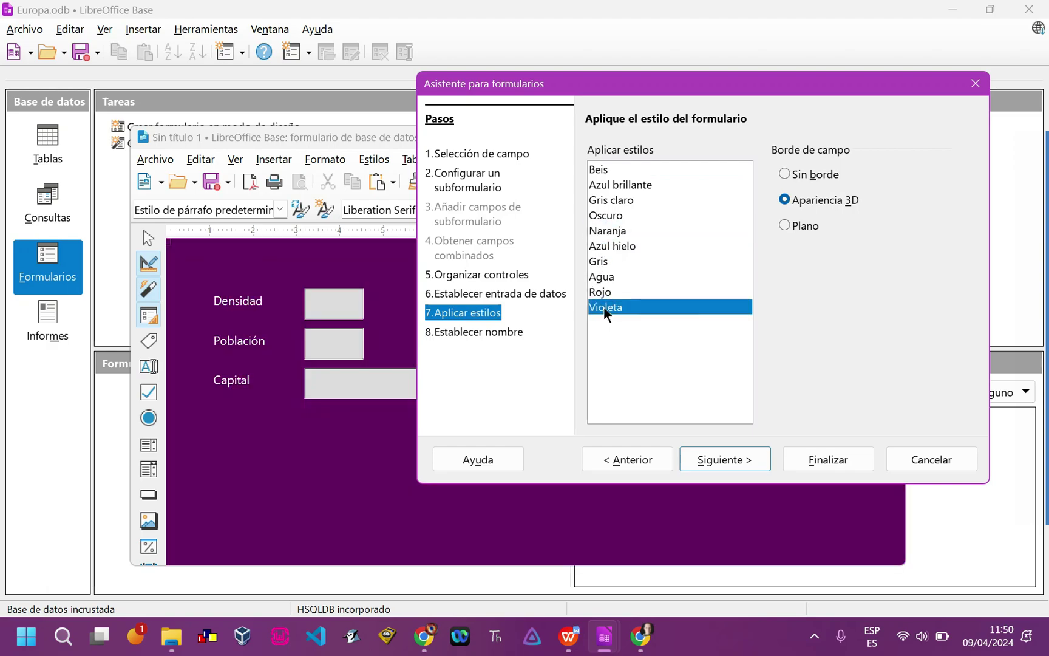
pyautogui.click(602, 214)
pyautogui.click(609, 188)
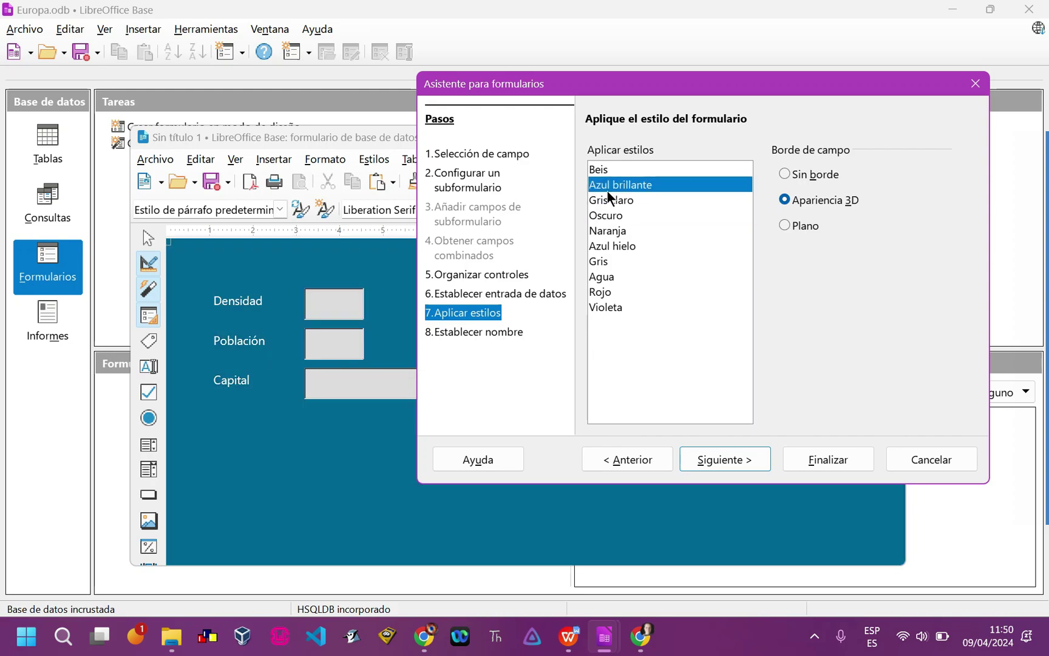
pyautogui.click(717, 462)
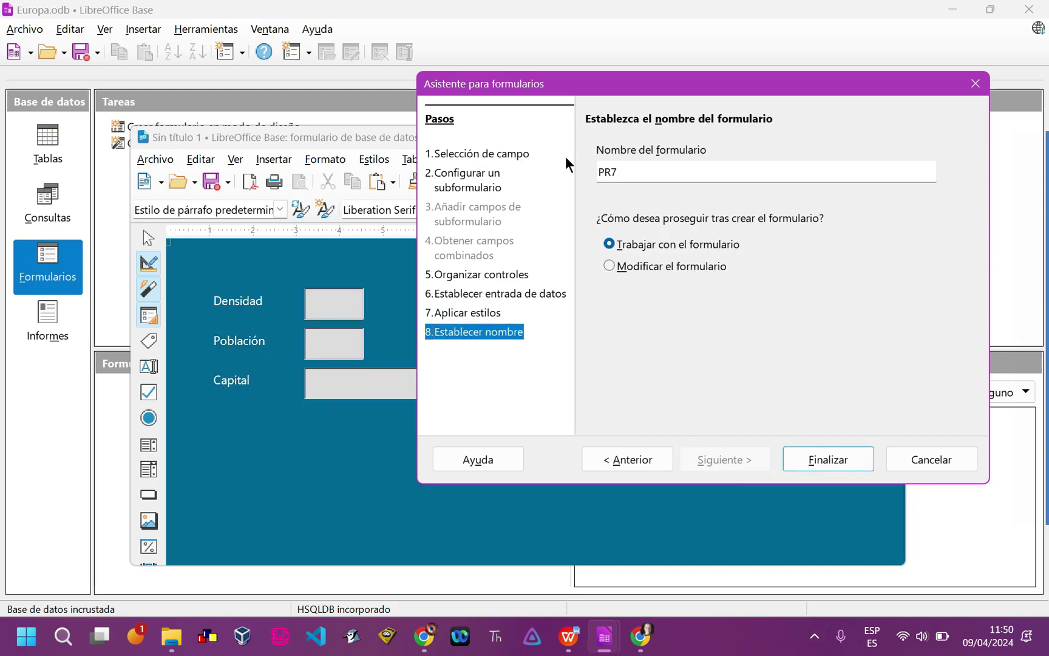
# Name the form PR7-FORM and finish creating it with the option to work with the form
pyautogui.click(645, 169)
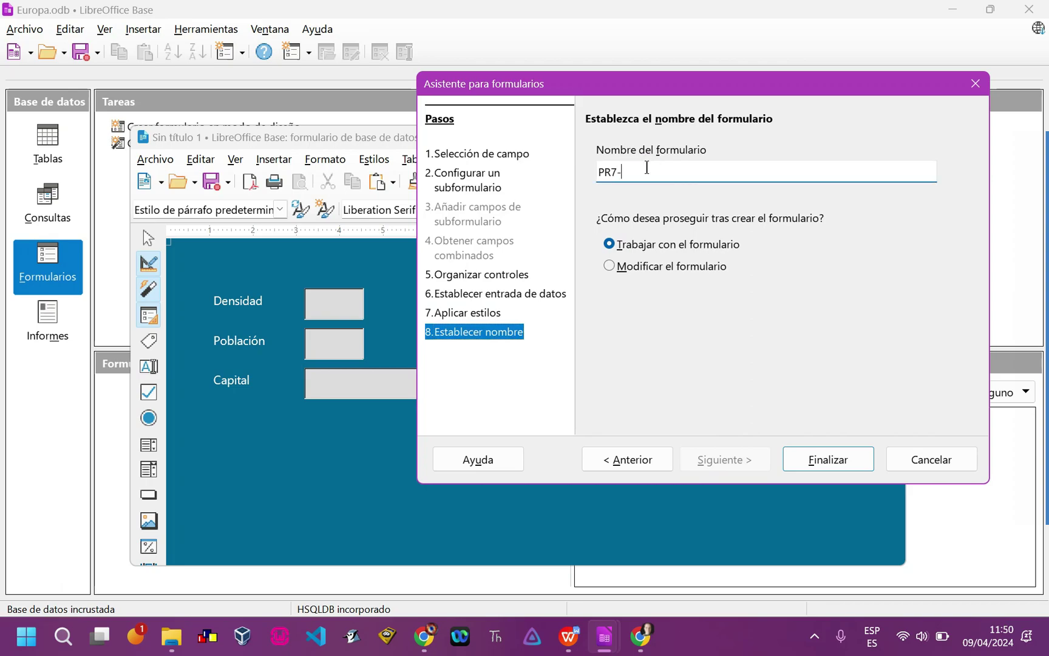
pyautogui.write('-FORM')
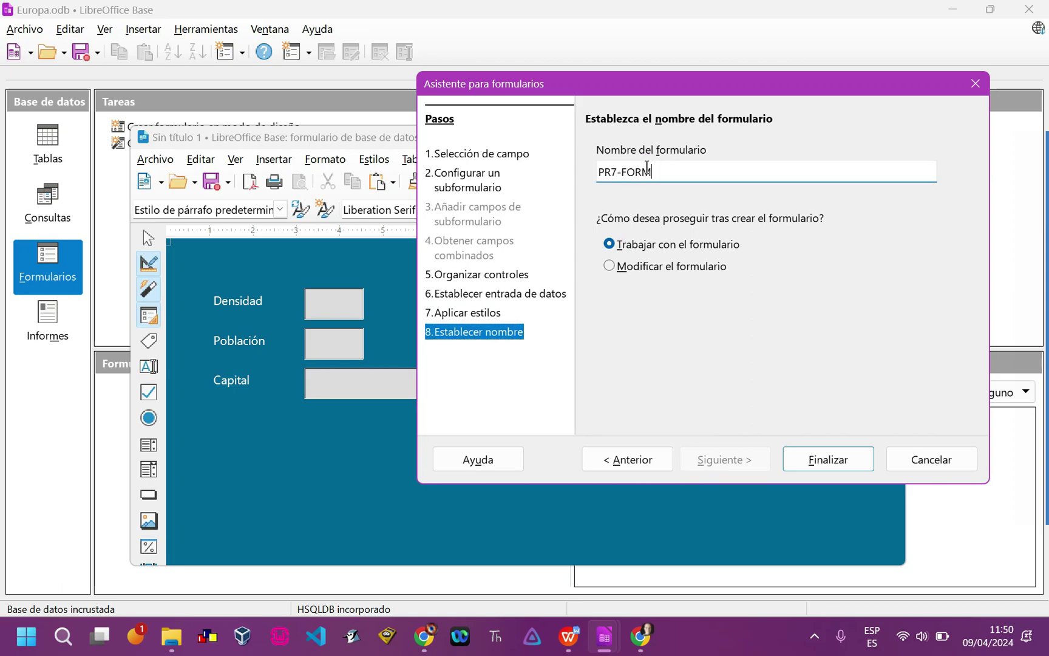
pyautogui.click(808, 464)
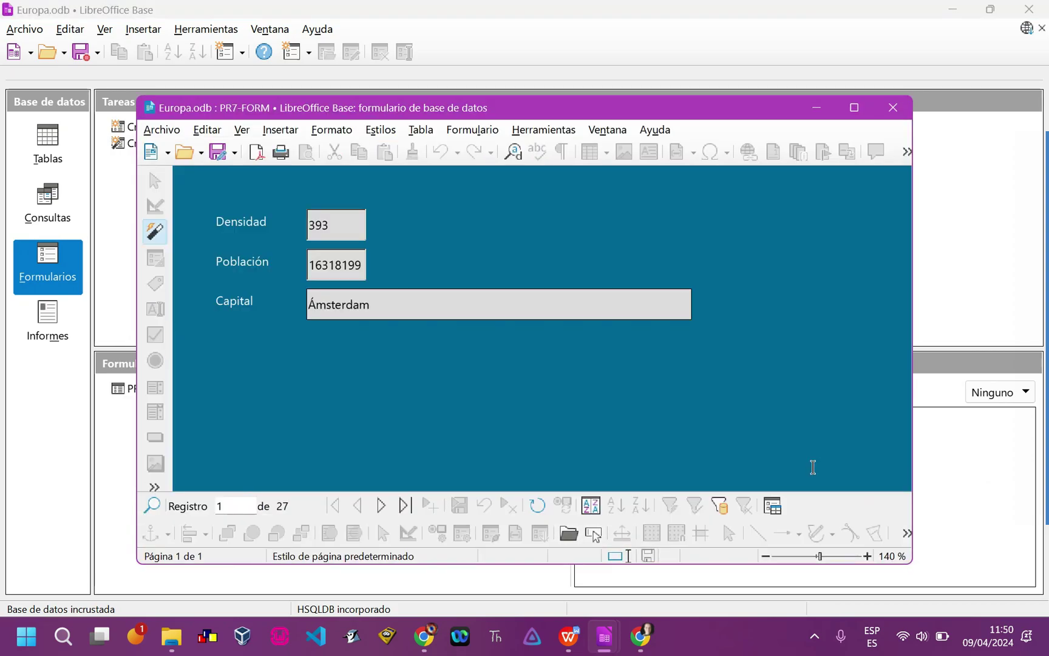
# Maximize the form window and browse its records one by one from the first to record 23
pyautogui.click(854, 106)
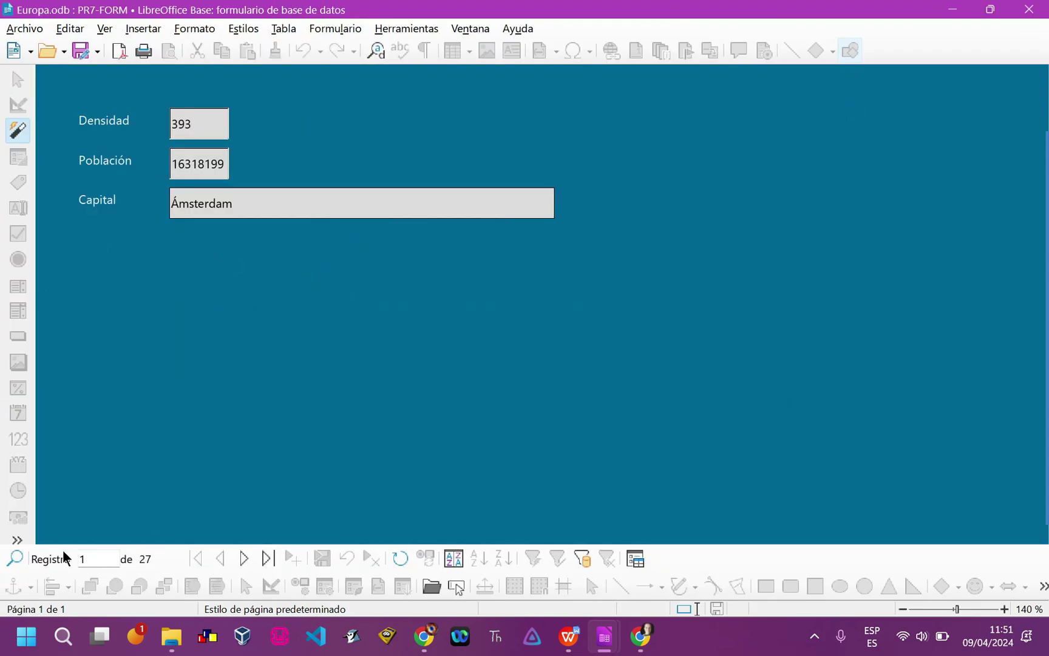
pyautogui.click(243, 557)
pyautogui.click(244, 557)
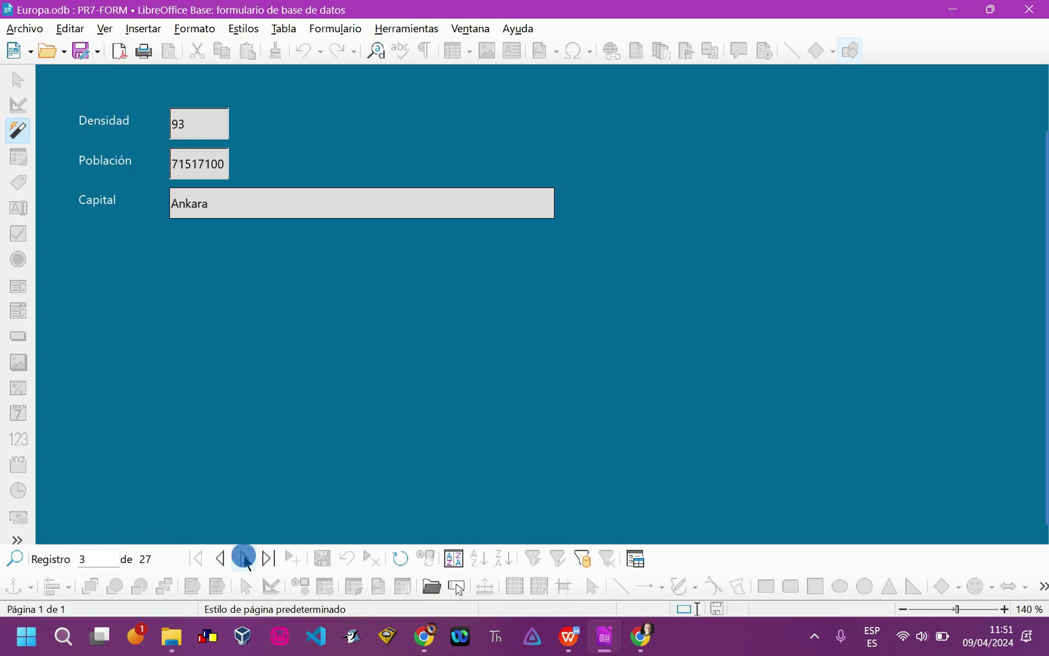
pyautogui.click(243, 557)
pyautogui.click(241, 562)
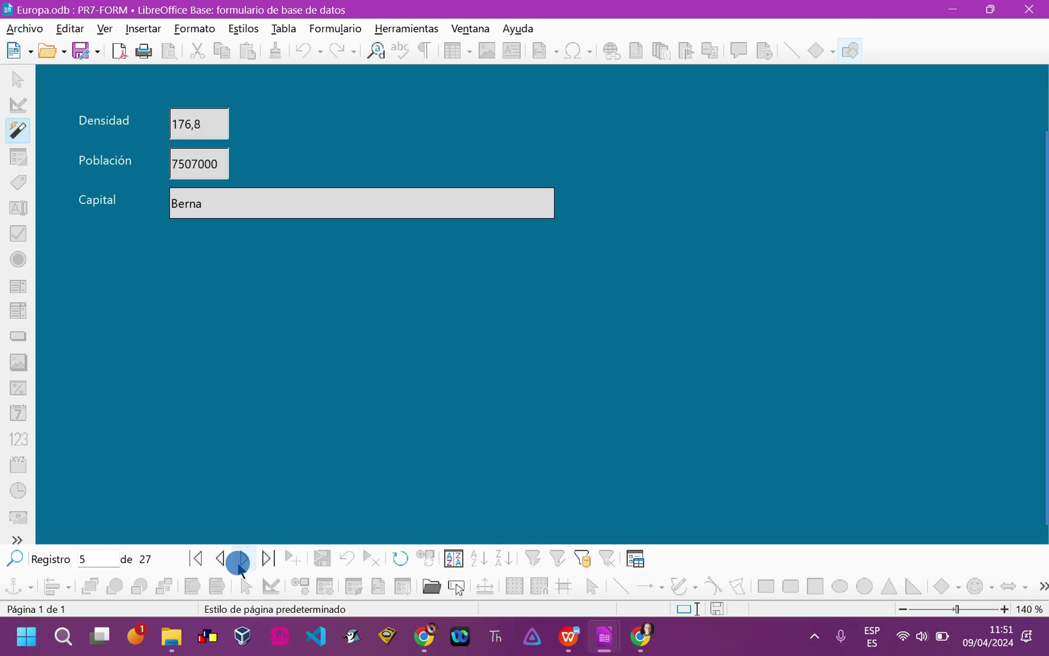
pyautogui.click(241, 562)
pyautogui.click(241, 562)
pyautogui.click(241, 561)
pyautogui.click(240, 562)
pyautogui.click(240, 562)
pyautogui.click(240, 563)
pyautogui.click(240, 563)
pyautogui.click(238, 563)
pyautogui.click(238, 563)
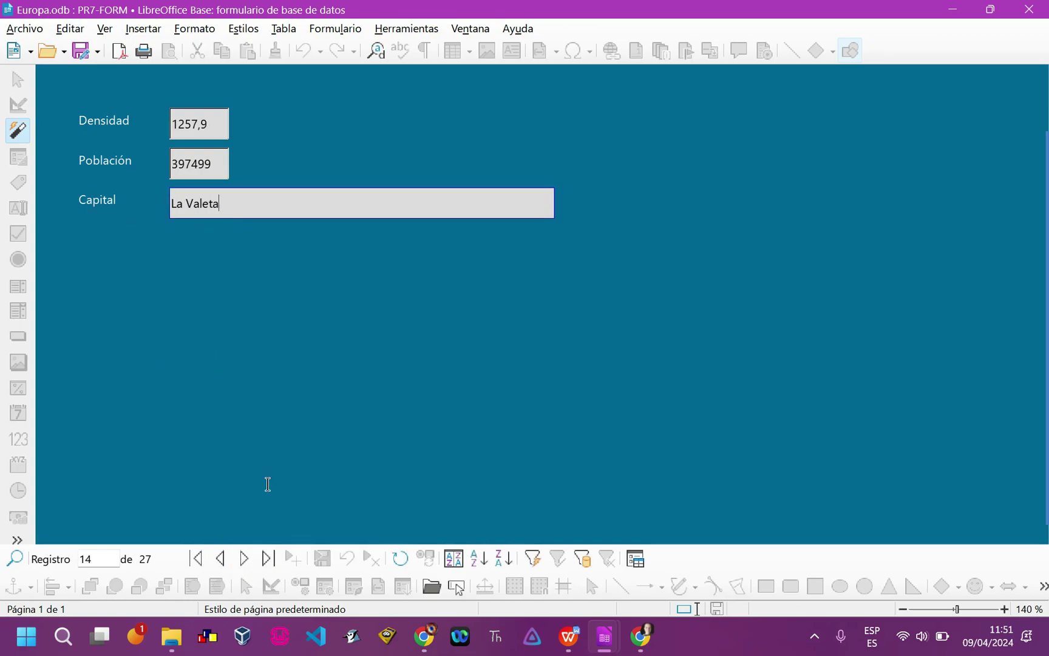
pyautogui.click(246, 556)
pyautogui.click(246, 556)
pyautogui.click(246, 557)
pyautogui.click(246, 558)
pyautogui.click(246, 558)
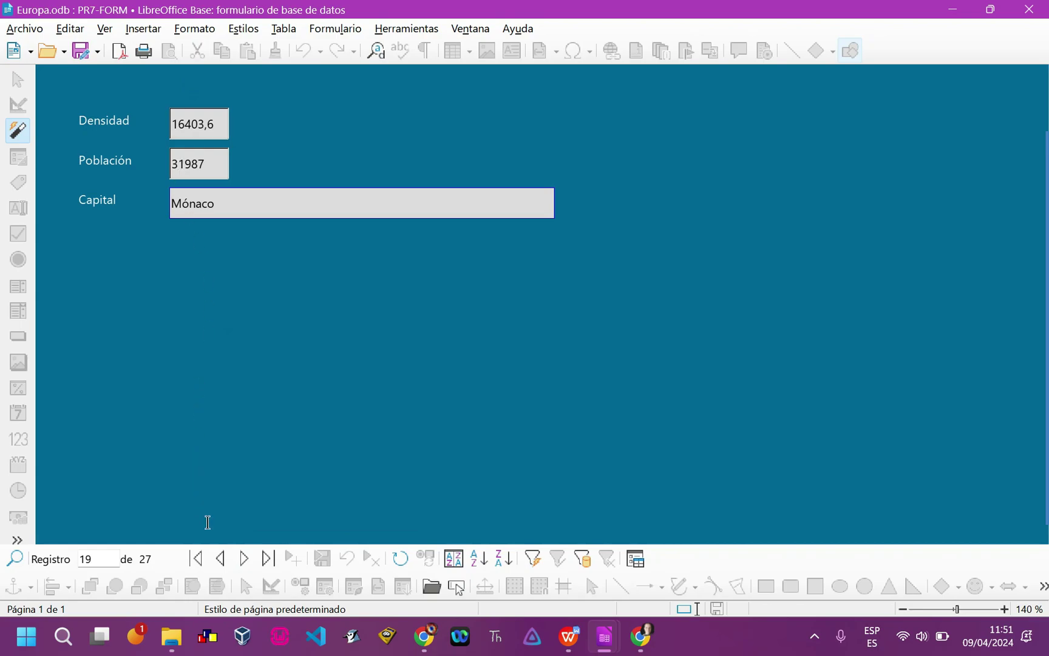
pyautogui.click(243, 558)
pyautogui.click(243, 558)
pyautogui.click(244, 558)
pyautogui.click(243, 558)
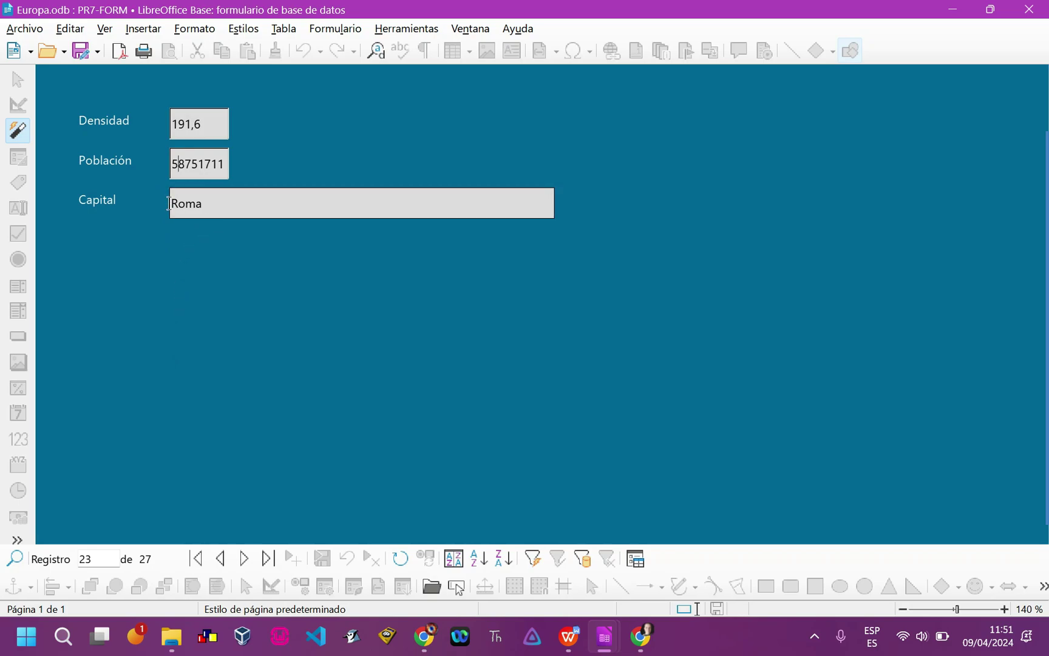
# Inspect the Densidad, Población and Capital fields of record 23
pyautogui.click(210, 125)
pyautogui.click(177, 163)
pyautogui.click(207, 124)
pyautogui.click(212, 204)
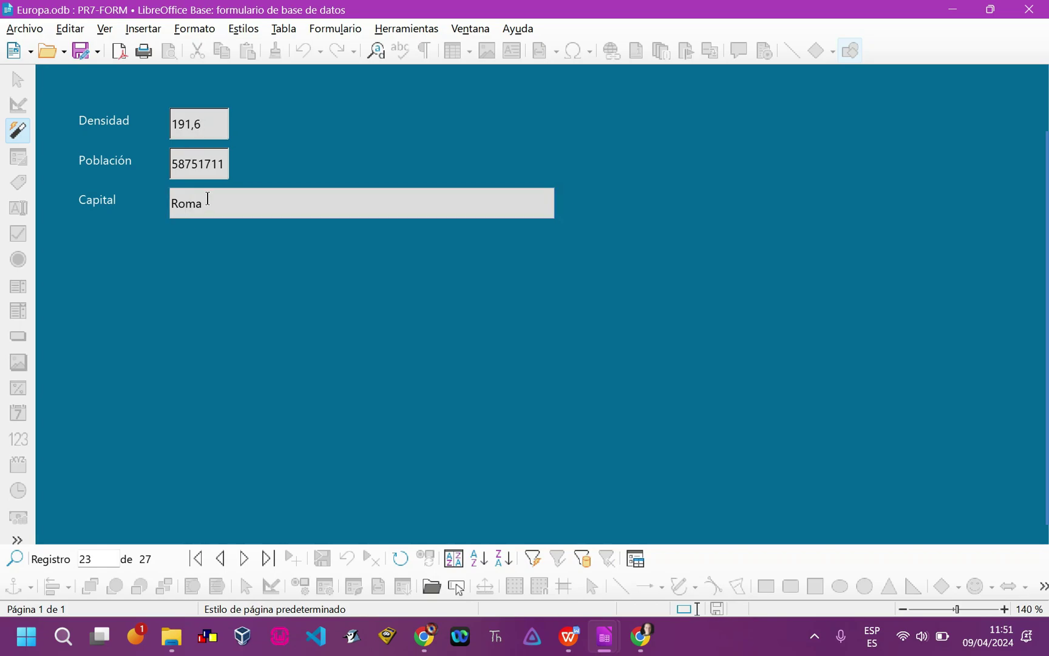
pyautogui.click(194, 207)
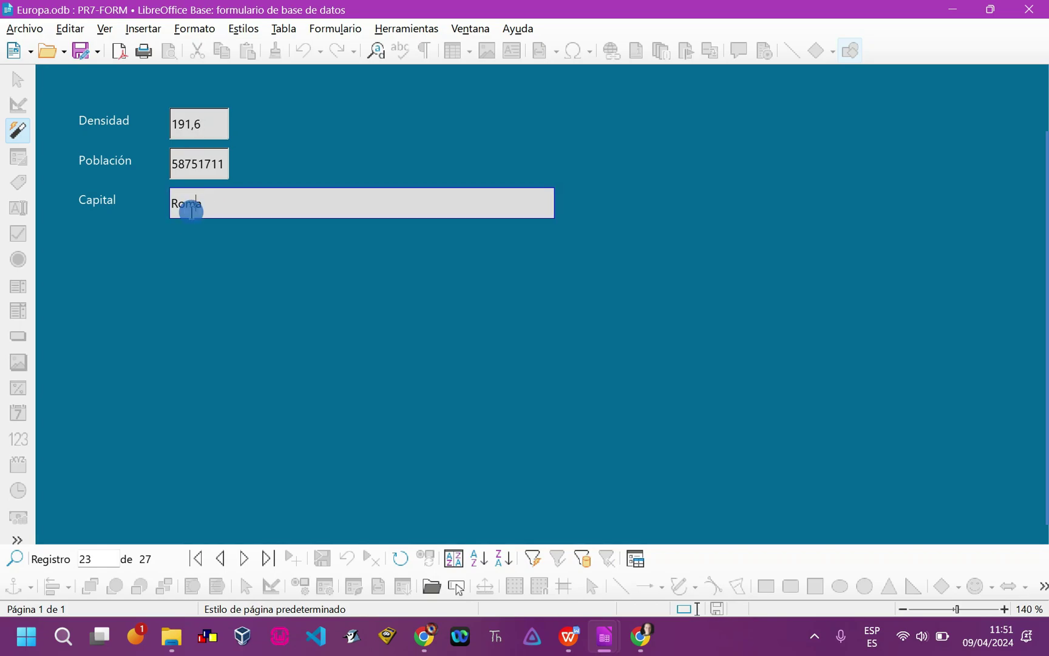
pyautogui.moveTo(213, 210); pyautogui.dragTo(148, 192)
# Advance through the remaining records to the last one and close the form
pyautogui.click(240, 566)
pyautogui.click(246, 565)
pyautogui.click(246, 565)
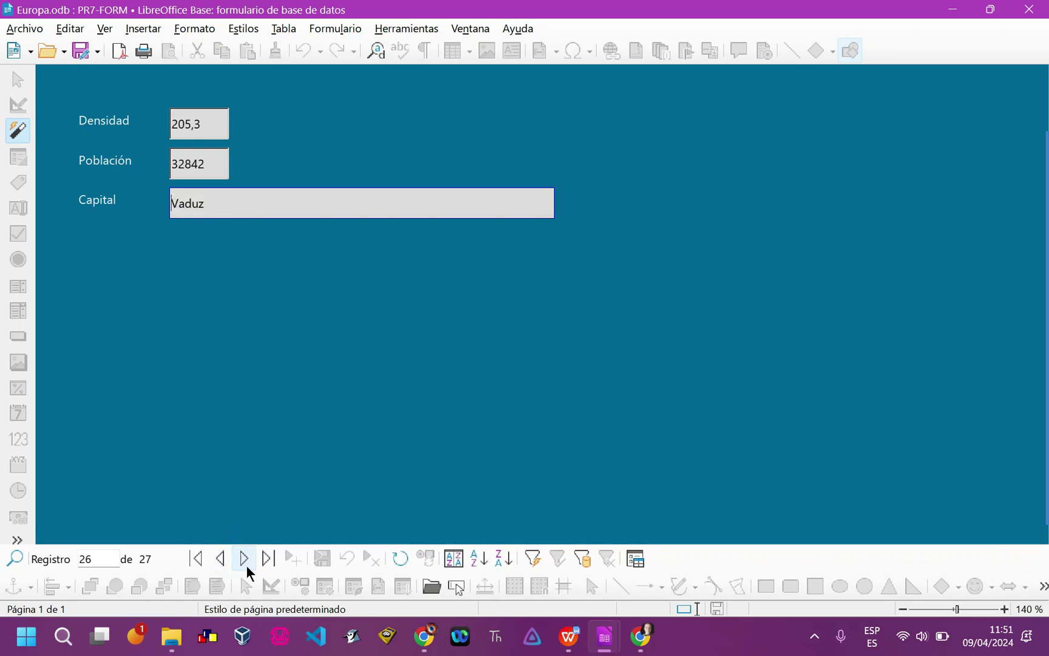
pyautogui.click(246, 565)
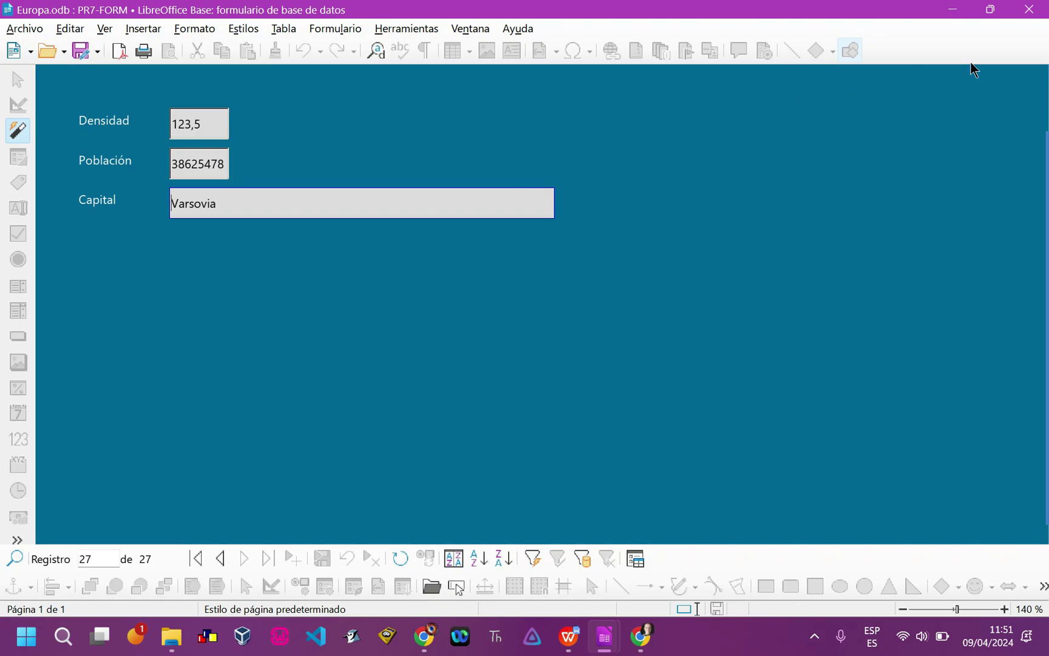
pyautogui.click(1028, 10)
# Review the database's tables, queries, forms and reports, finishing on the list of queries
pyautogui.click(30, 148)
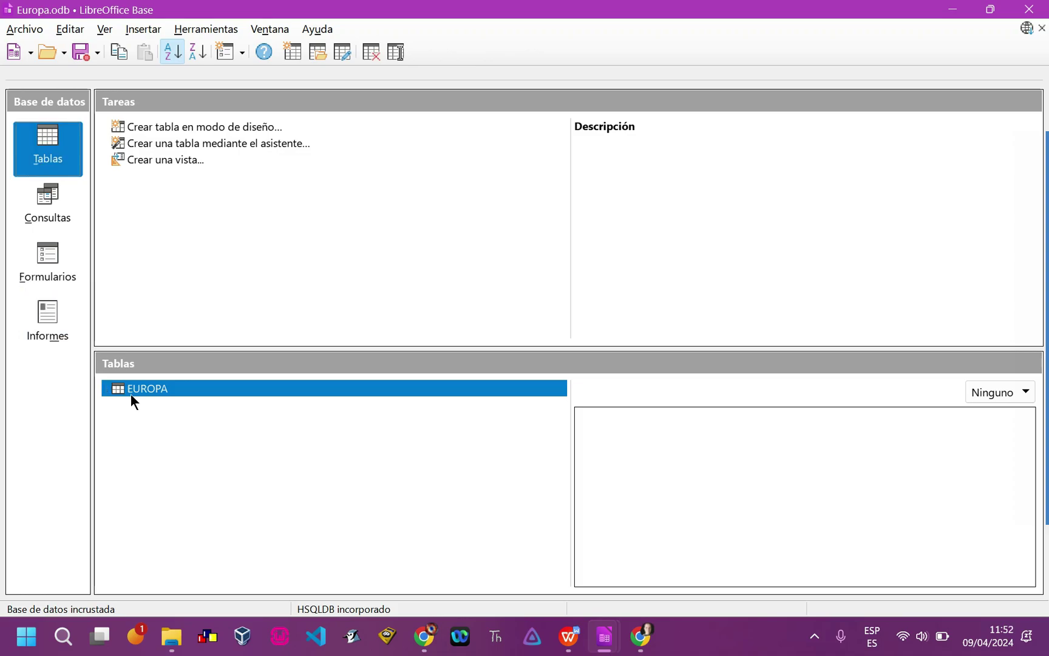
pyautogui.click(52, 212)
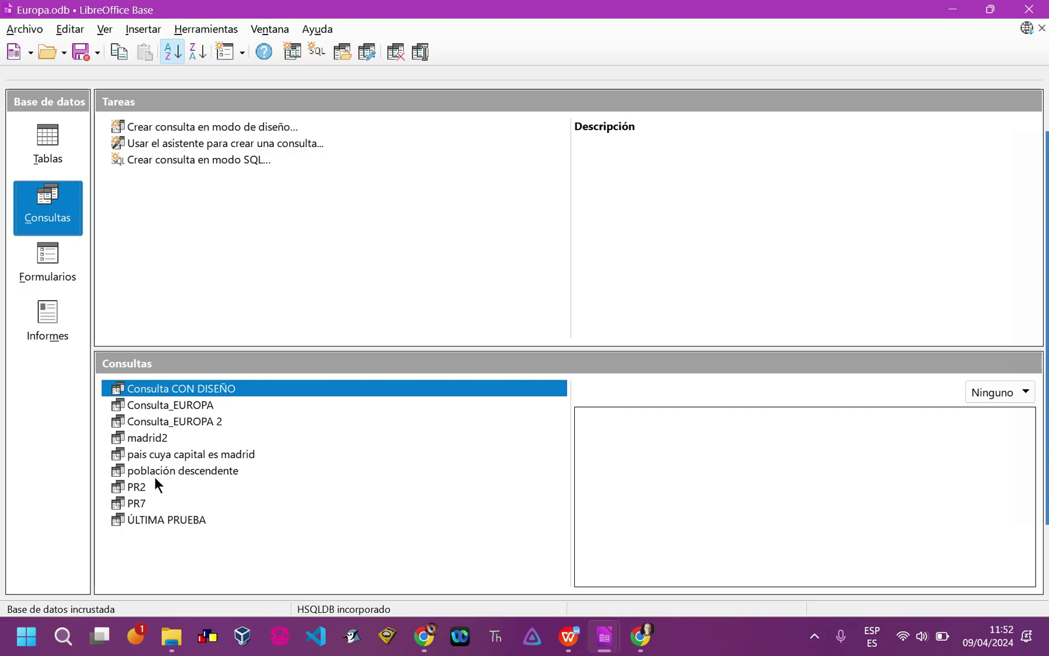
pyautogui.click(60, 267)
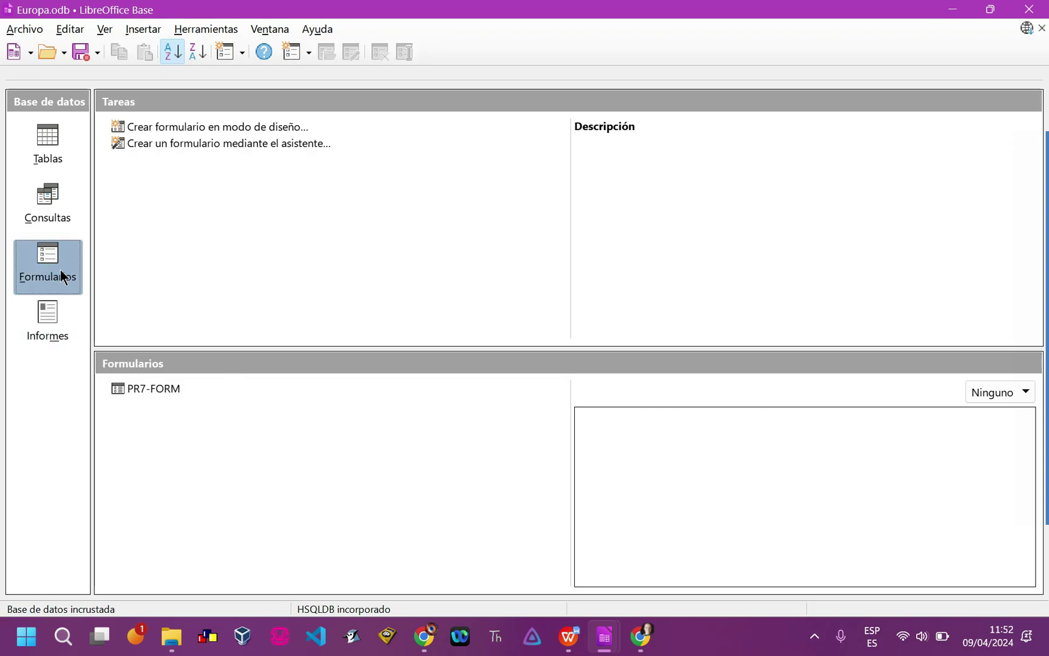
pyautogui.click(139, 387)
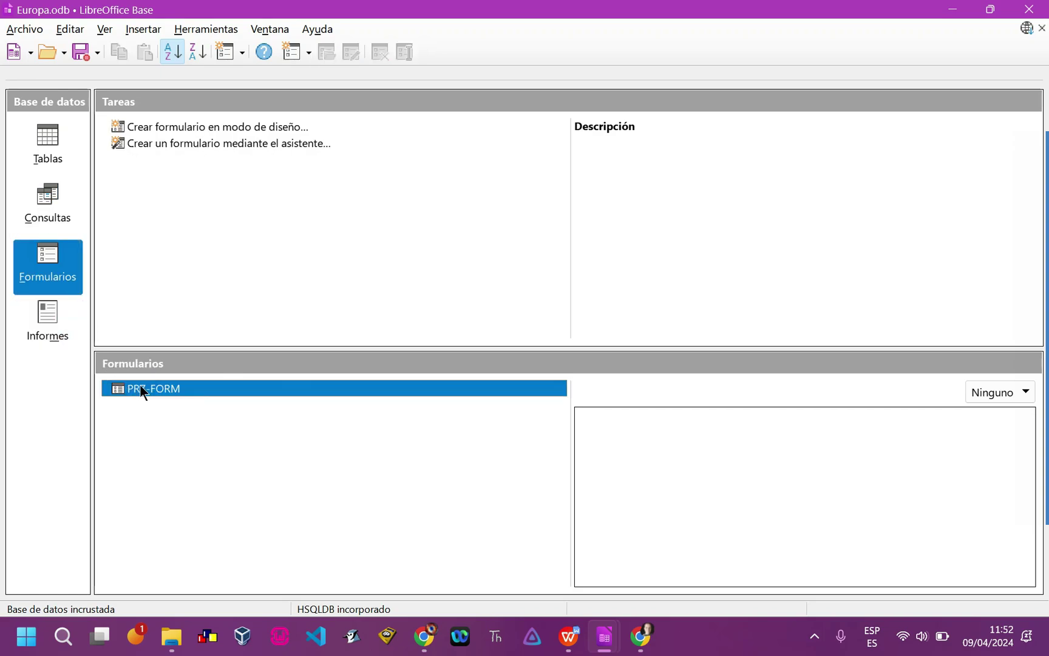
pyautogui.click(41, 334)
pyautogui.click(69, 269)
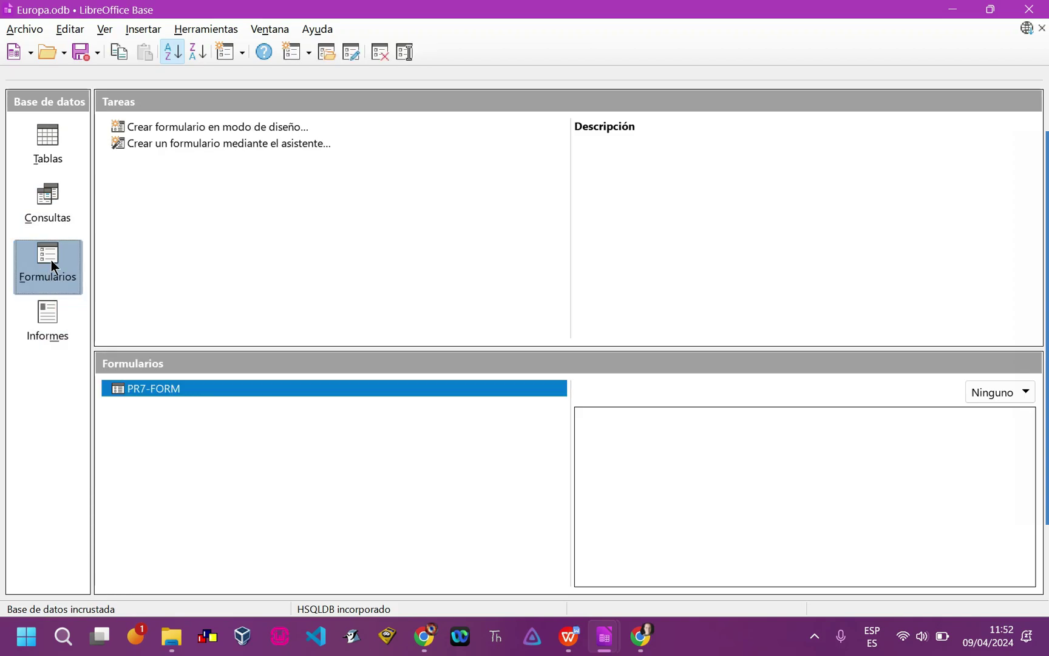
pyautogui.click(46, 316)
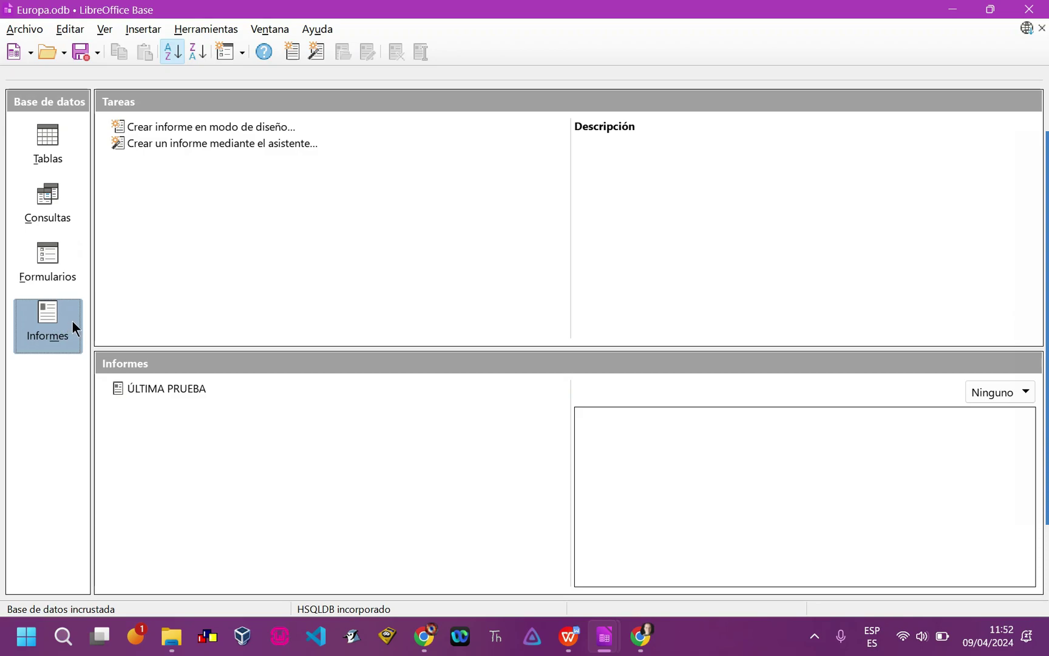
pyautogui.click(45, 254)
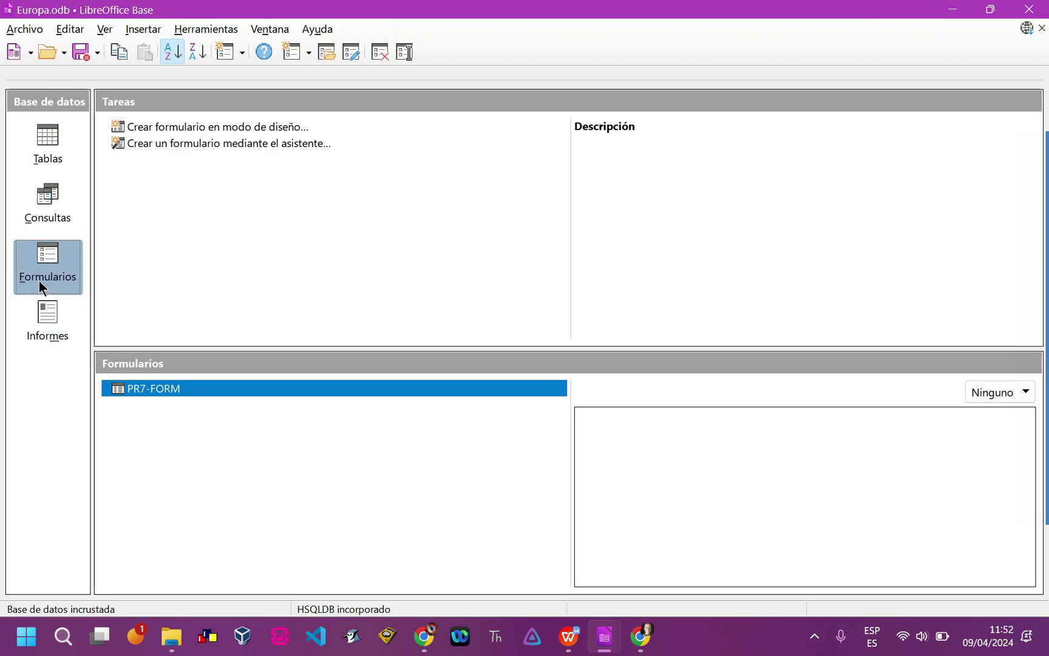
pyautogui.click(32, 226)
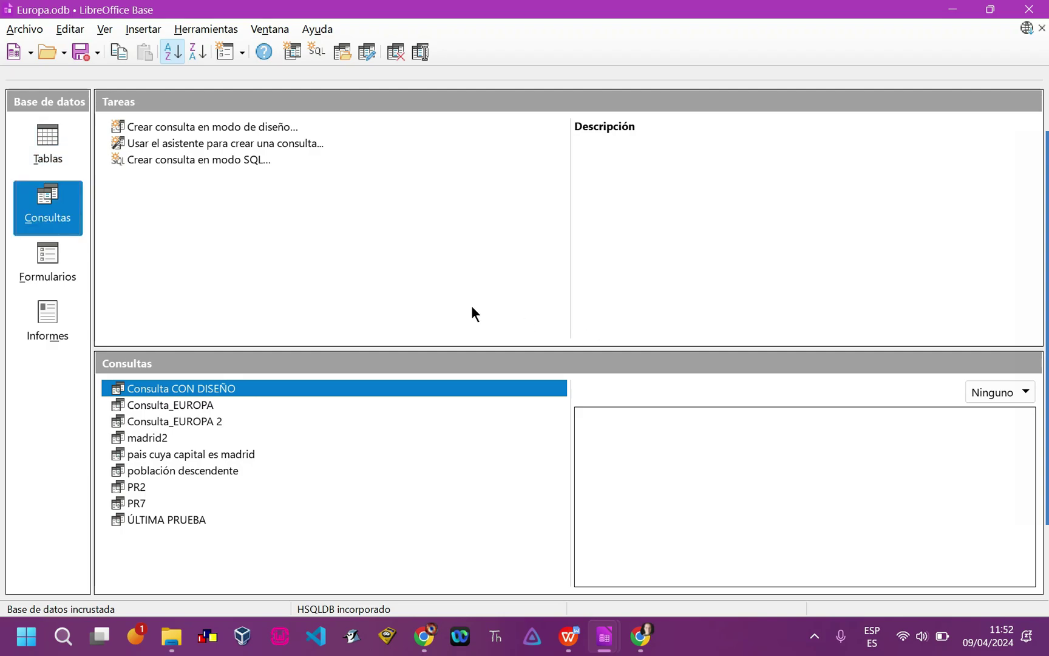
pyautogui.click(47, 316)
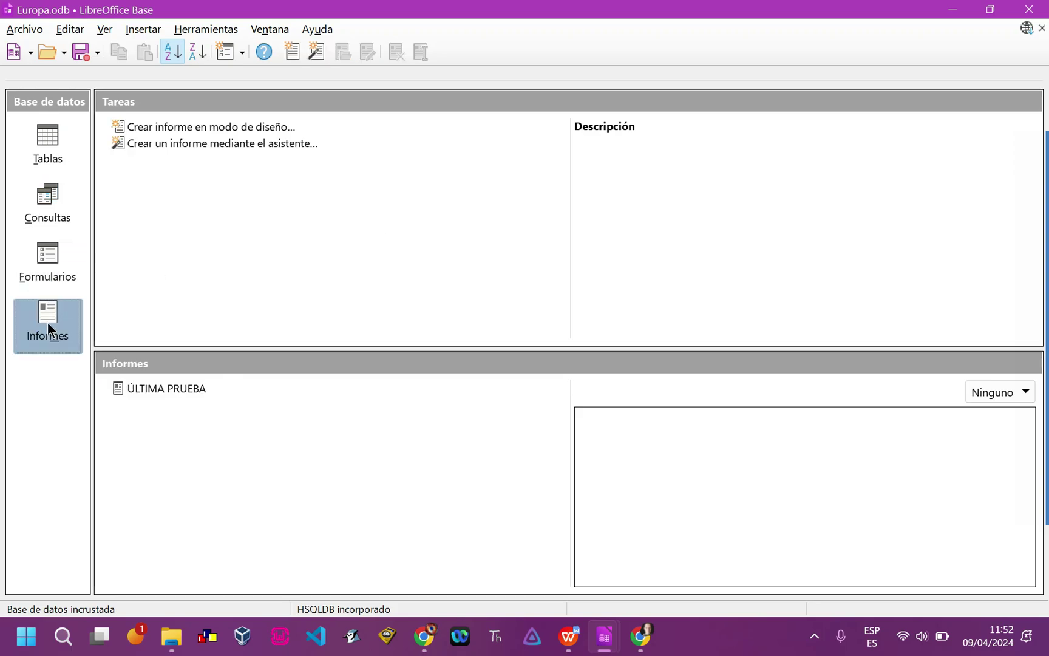
pyautogui.click(47, 267)
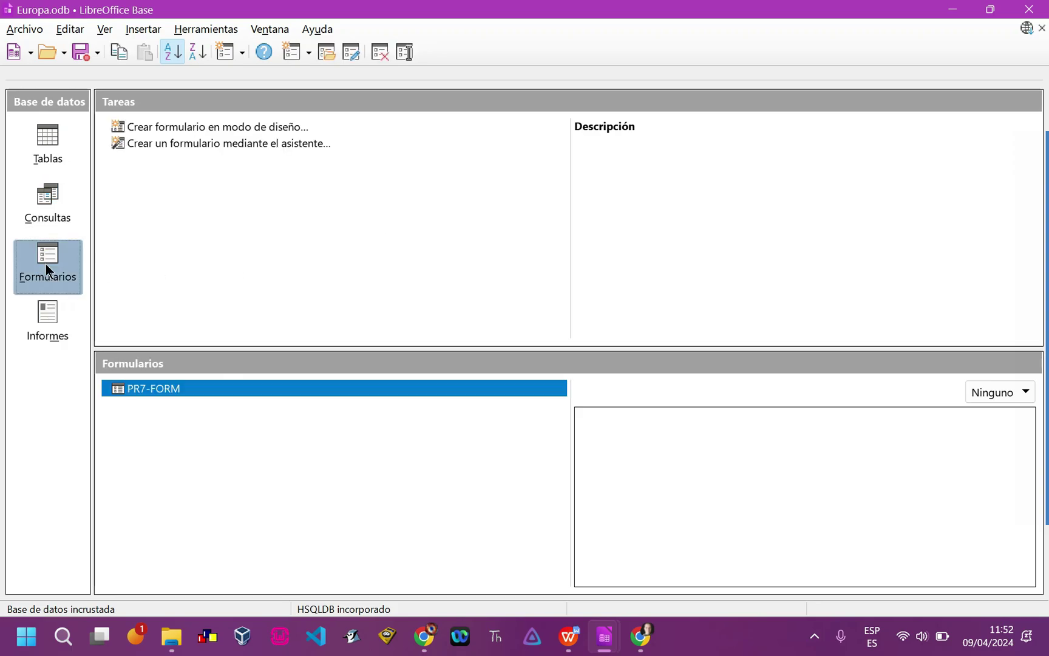
pyautogui.click(50, 213)
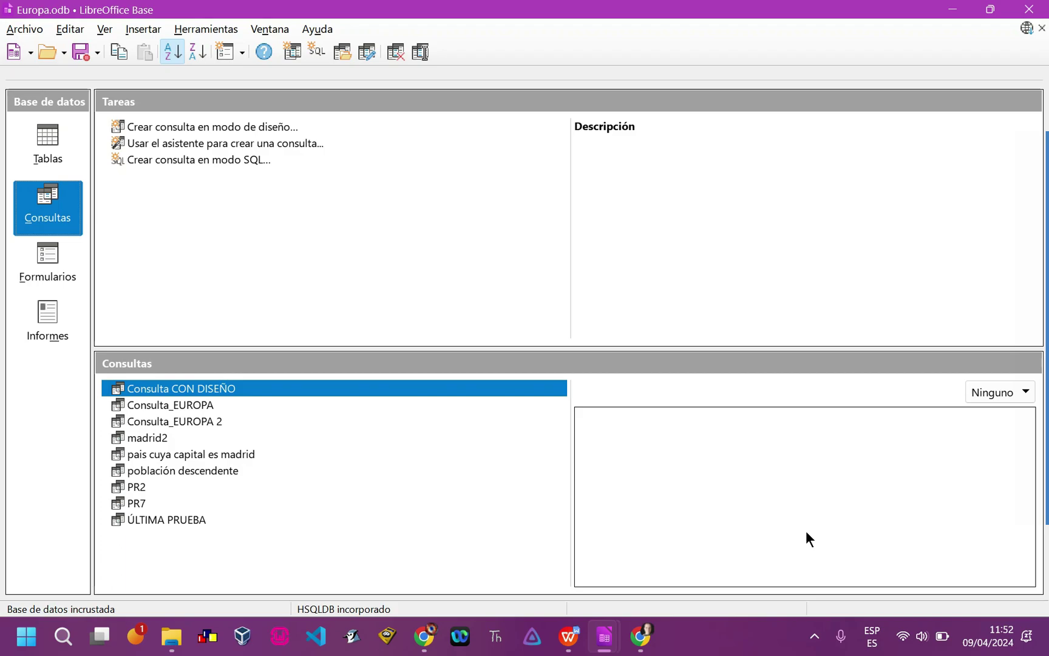
pyautogui.moveTo(1045, 242)
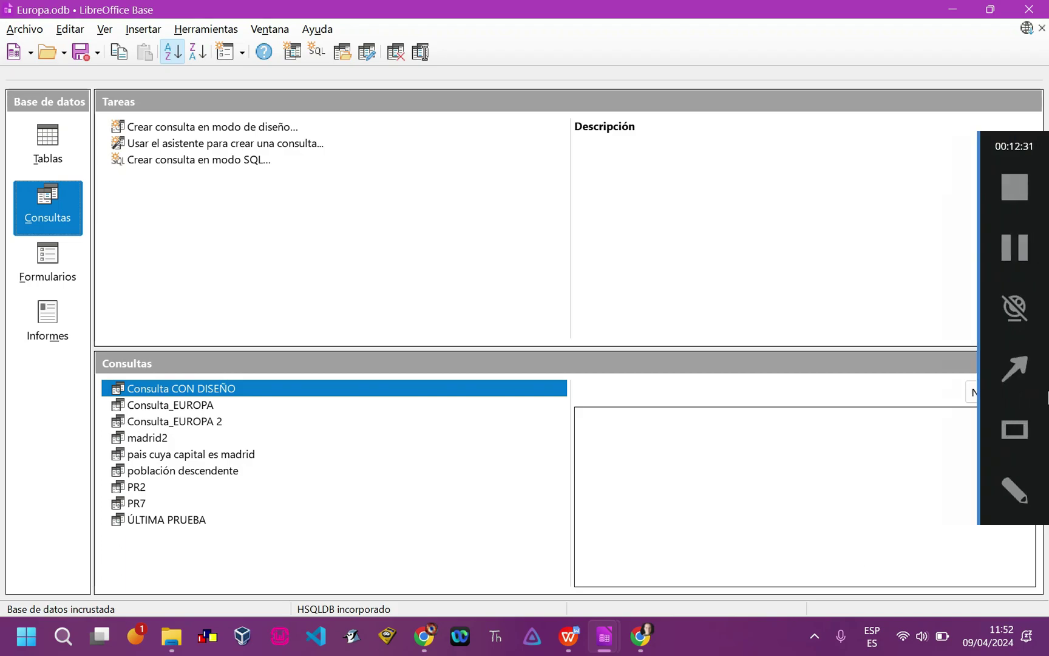